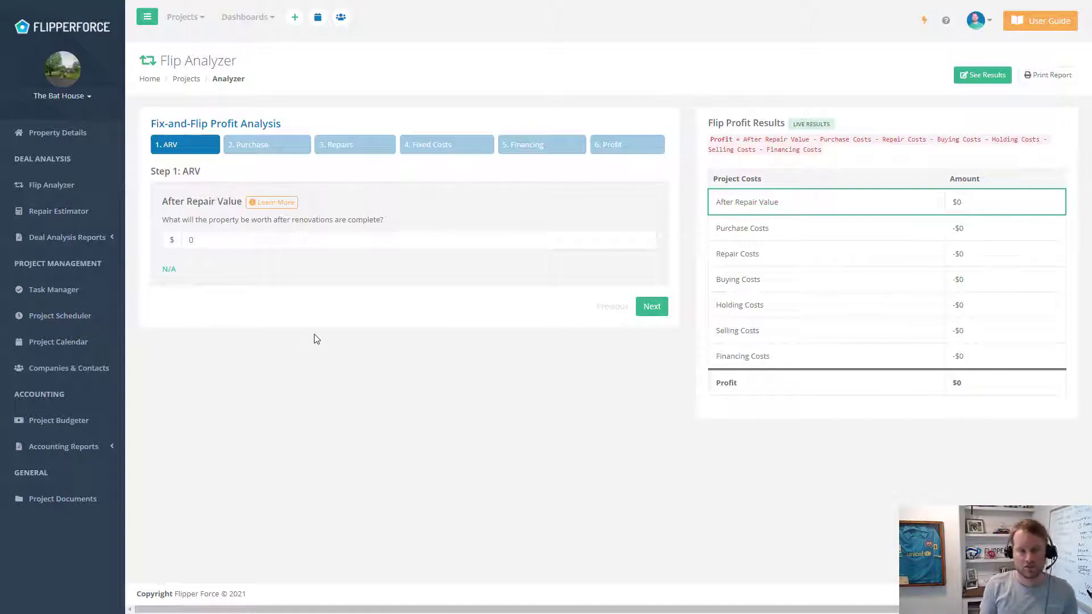
- Set the property's after repair value to $300,000
{"action": "left_click", "coordinate": [305, 239]}
{"action": "type", "text": "30"}
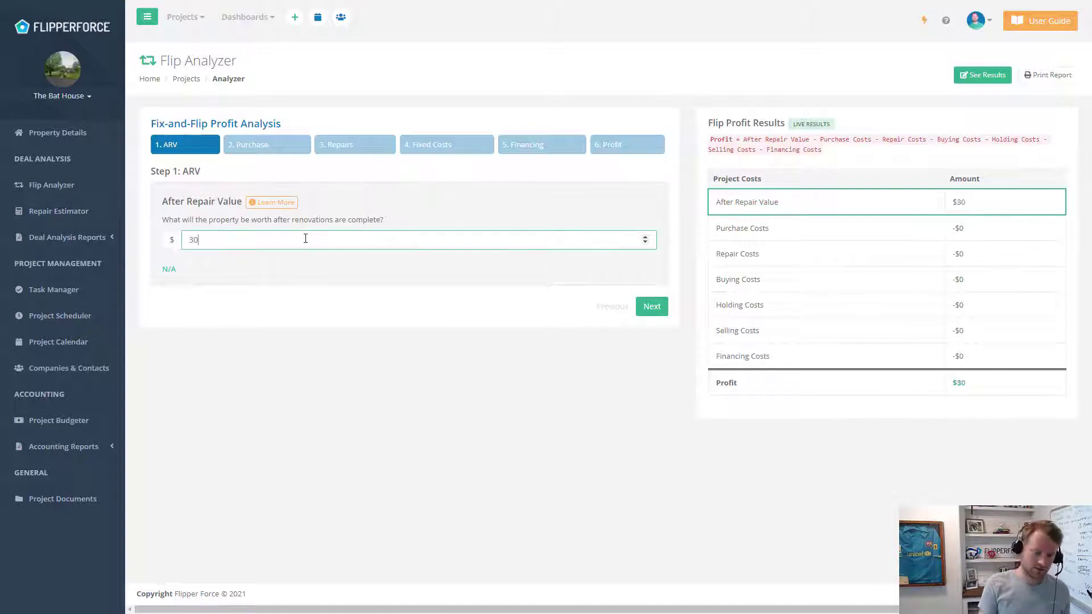
{"action": "type", "text": "0000"}
{"action": "left_click", "coordinate": [351, 310]}
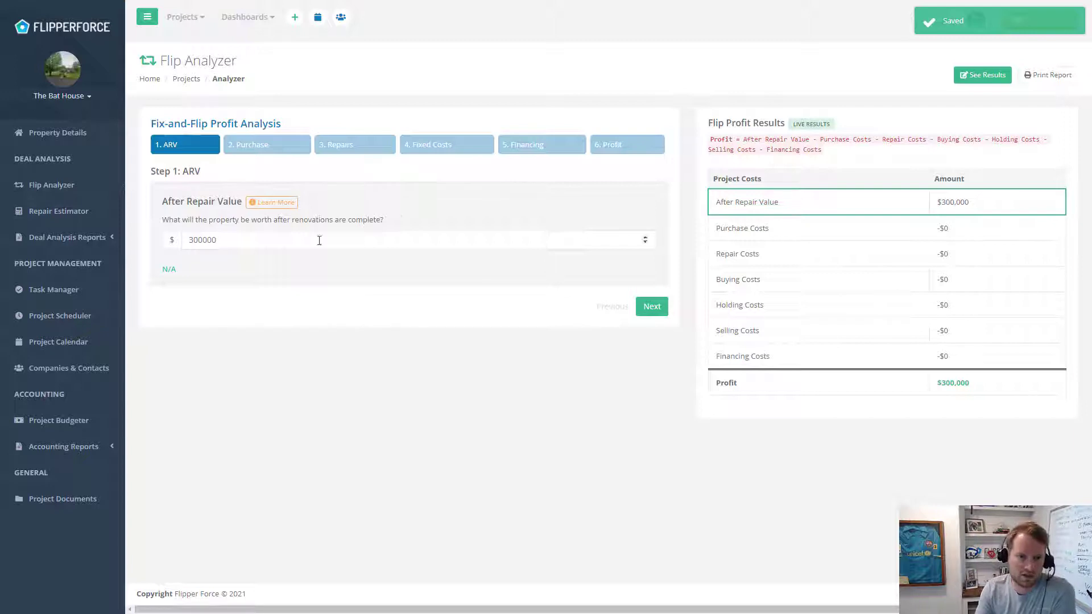
{"action": "left_click", "coordinate": [280, 152]}
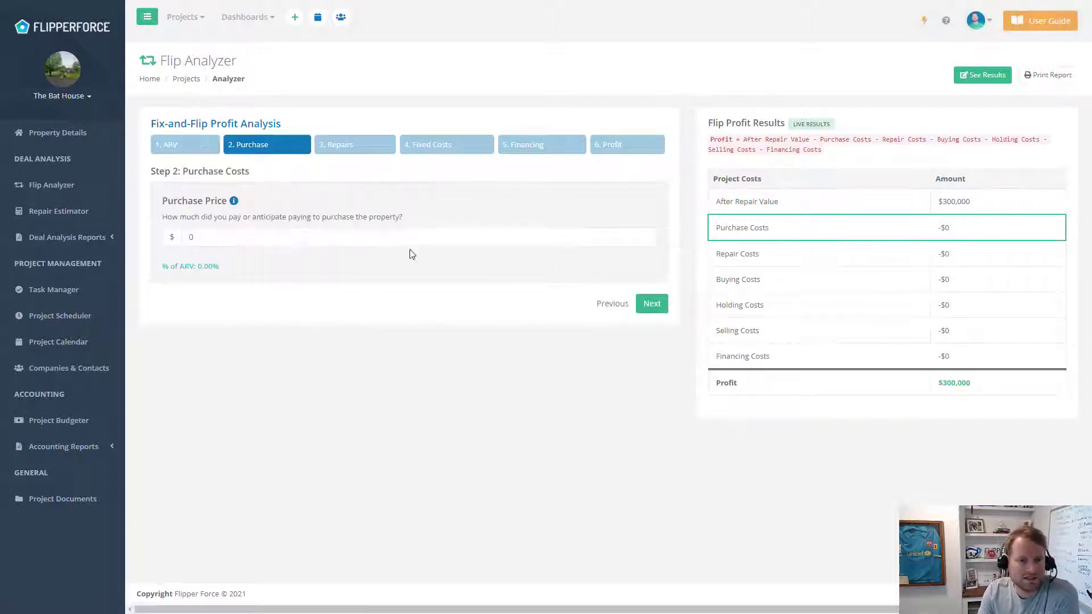
{"action": "left_click", "coordinate": [607, 307]}
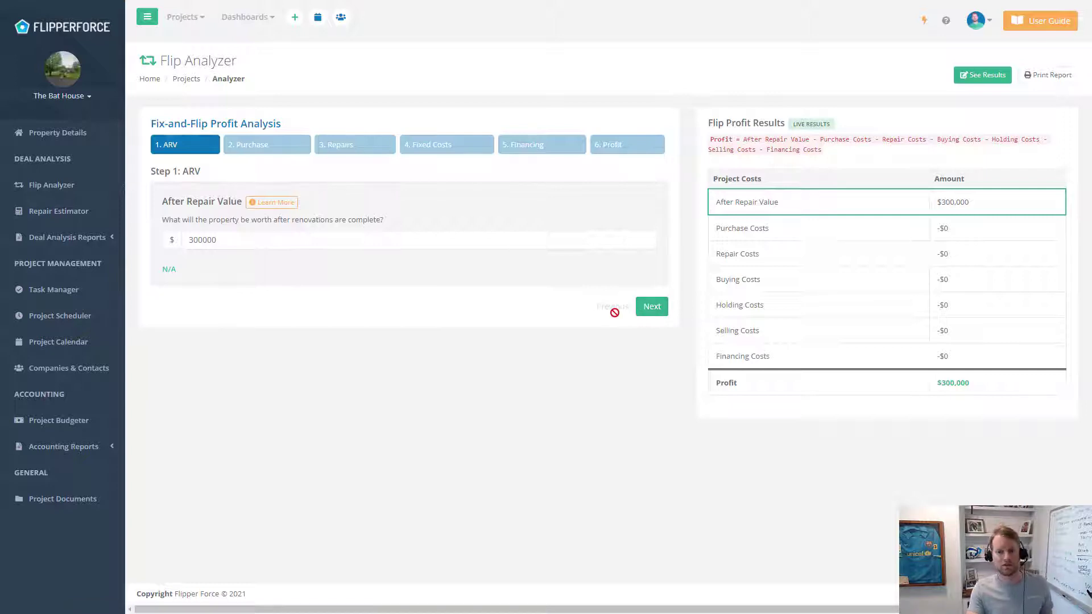
{"action": "left_click", "coordinate": [660, 310]}
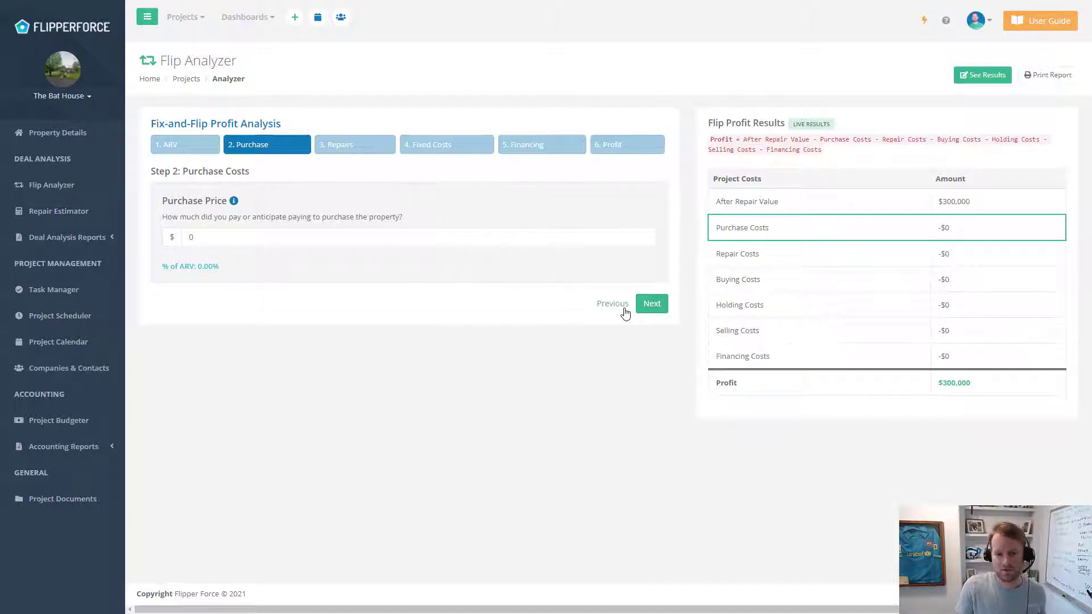
{"action": "left_click", "coordinate": [621, 308]}
{"action": "left_click", "coordinate": [648, 307]}
{"action": "left_click", "coordinate": [611, 310]}
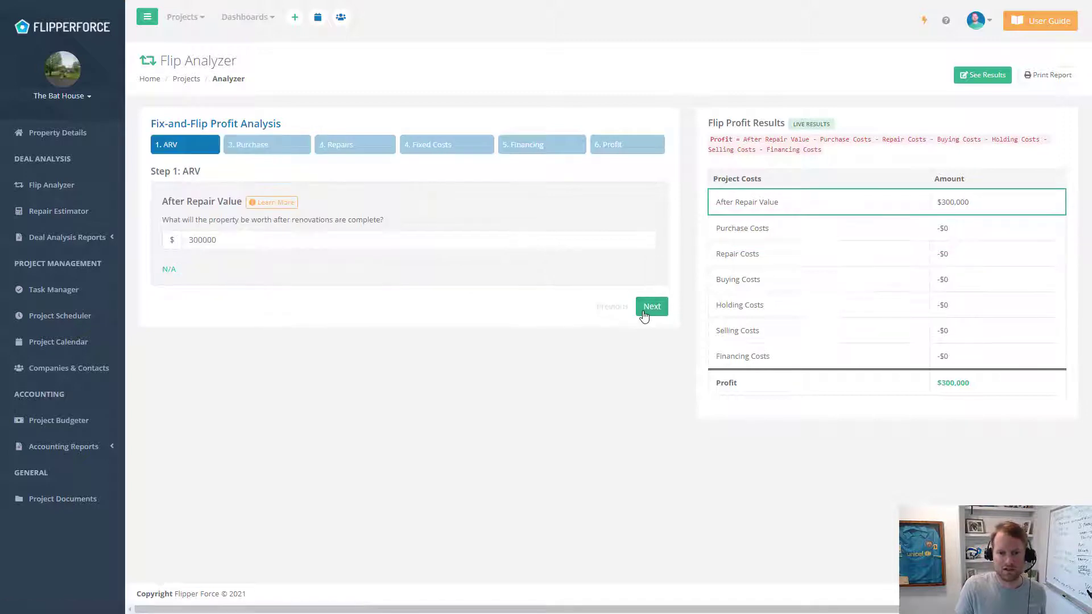
- Advance to the purchase costs step and set the purchase price to $80,000
{"action": "left_click", "coordinate": [644, 310]}
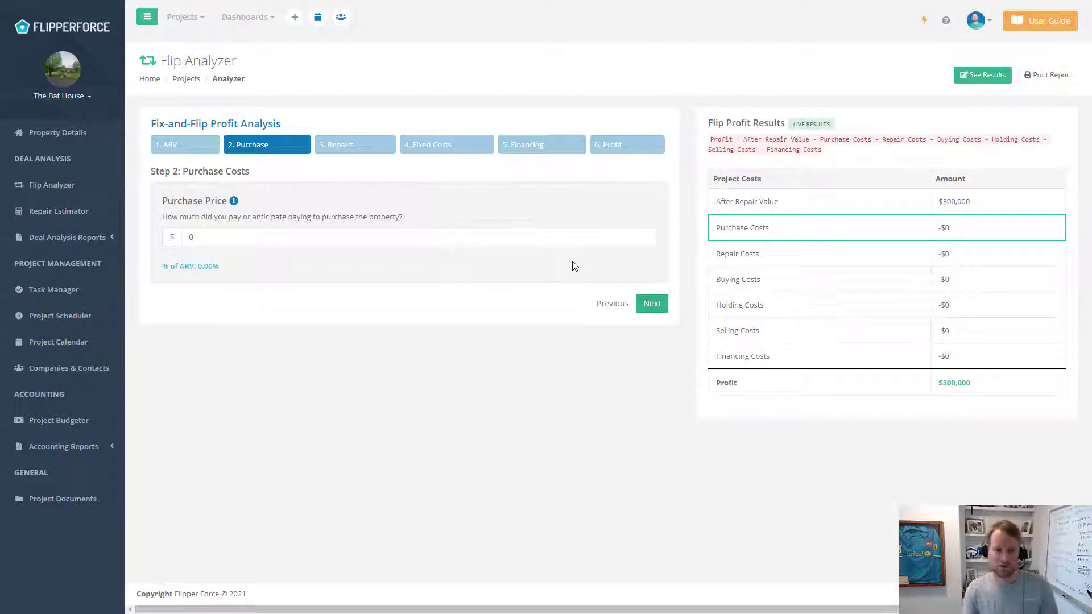
{"action": "left_click", "coordinate": [528, 243]}
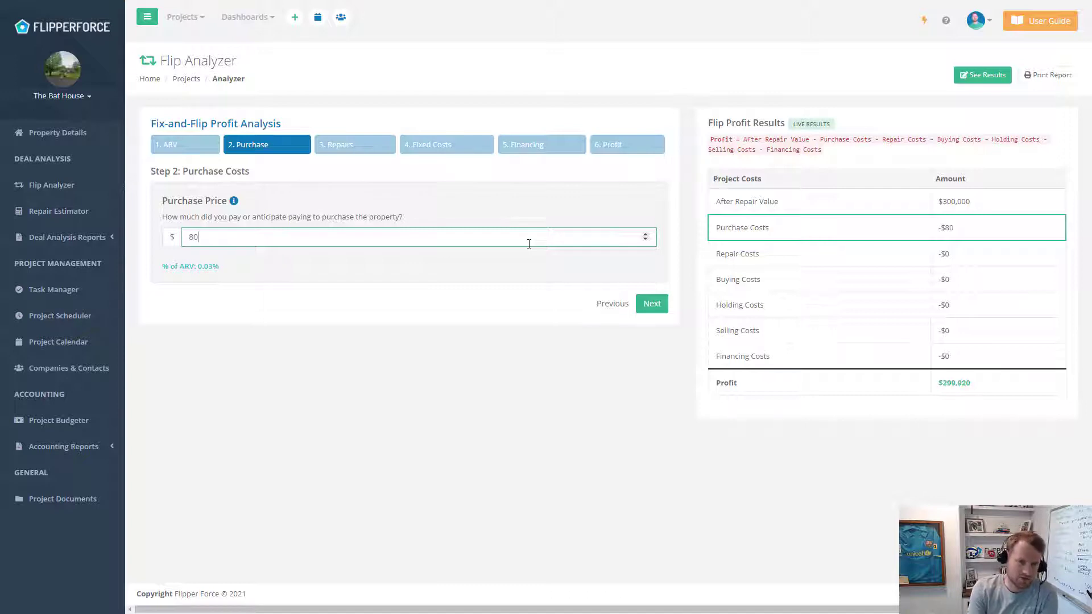
{"action": "type", "text": "000"}
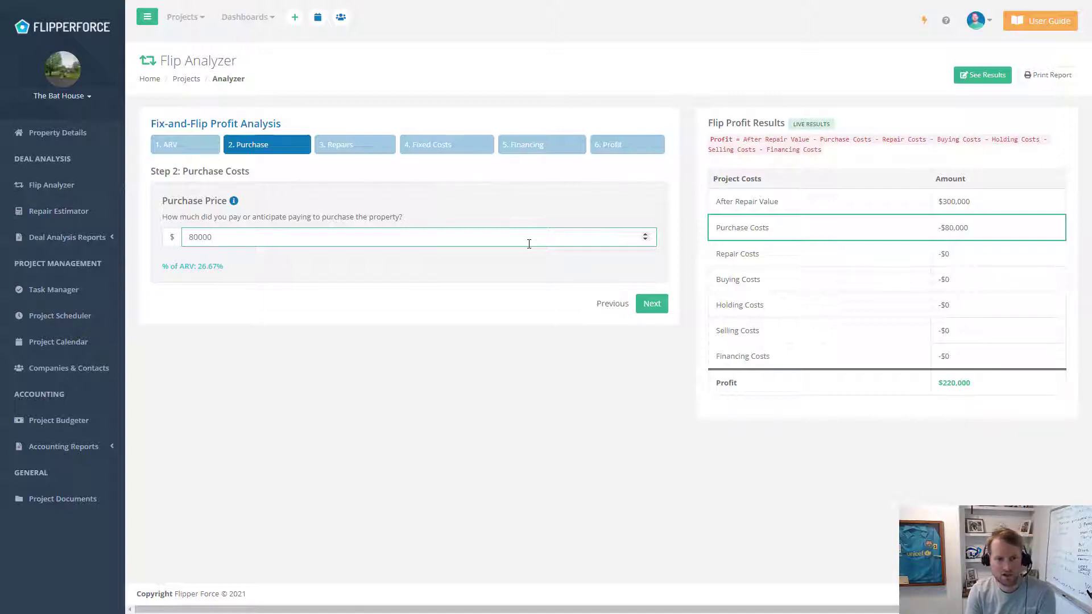
{"action": "left_click", "coordinate": [588, 212]}
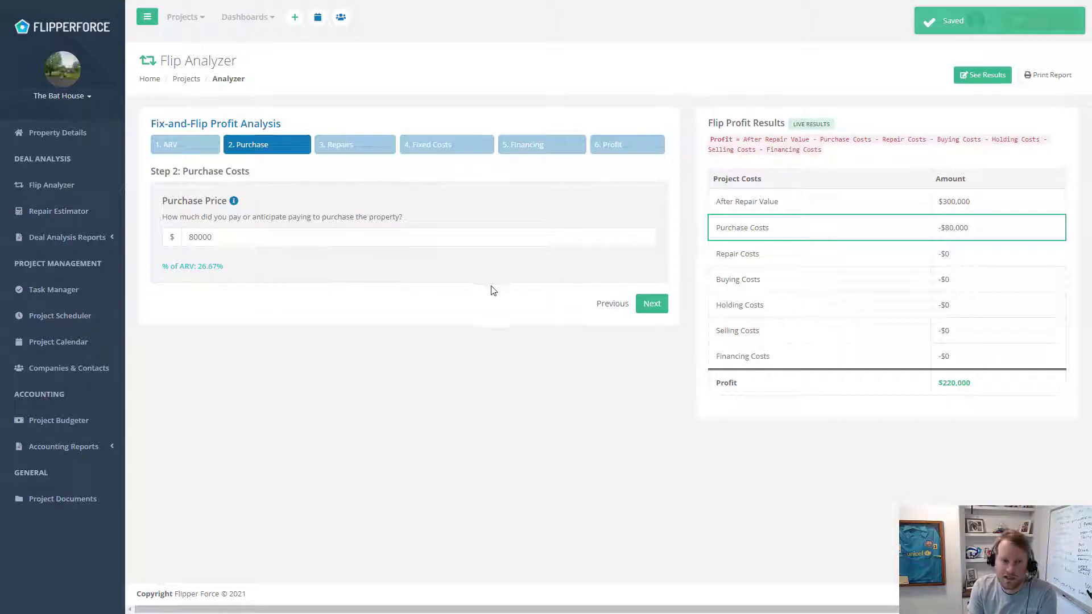
- Advance to the repair costs step and enter a lump sum repair cost of $50,000
{"action": "left_click", "coordinate": [650, 306]}
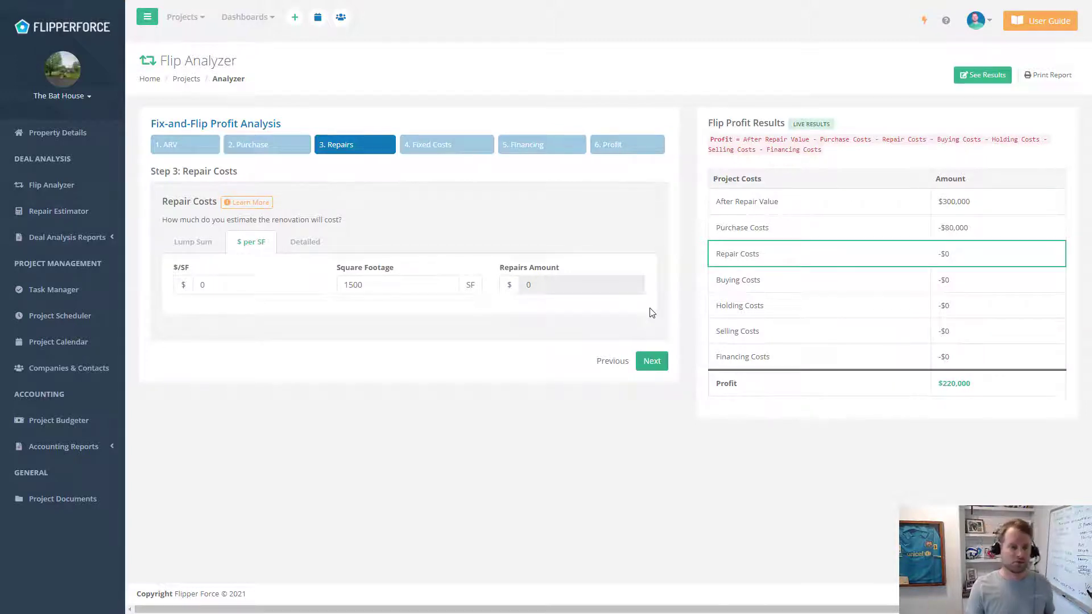
{"action": "left_click", "coordinate": [198, 252]}
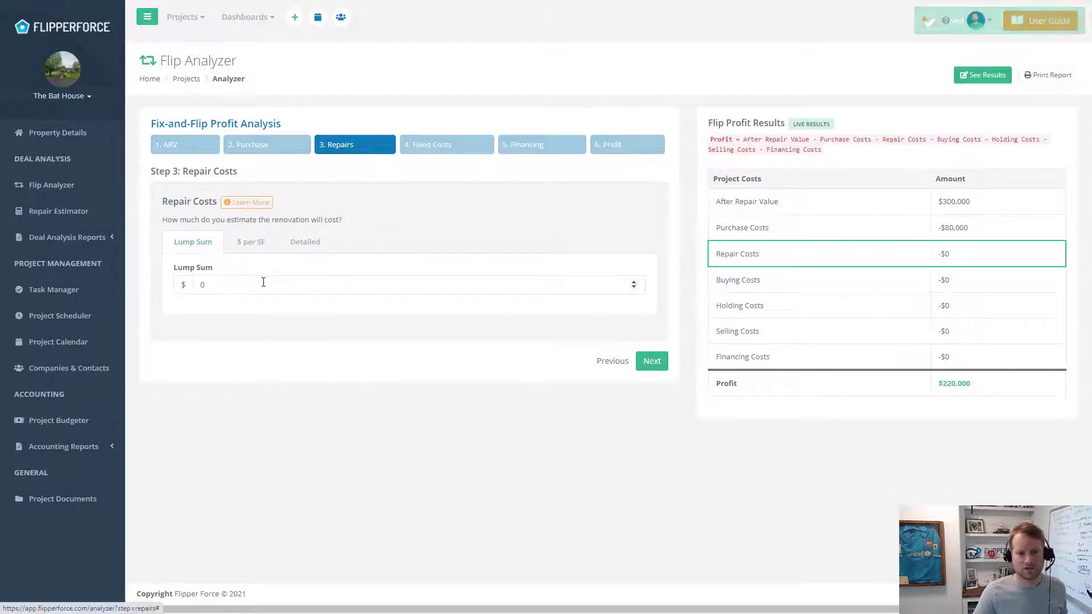
{"action": "left_click", "coordinate": [264, 282]}
{"action": "type", "text": "500000"}
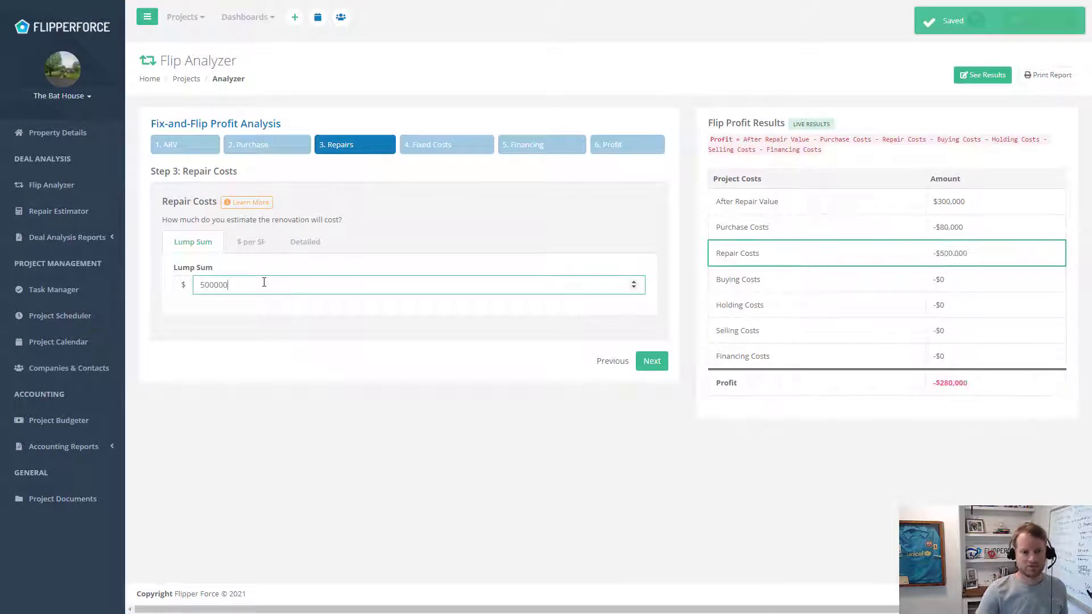
{"action": "key", "text": "BackSpace"}
{"action": "left_click", "coordinate": [290, 338]}
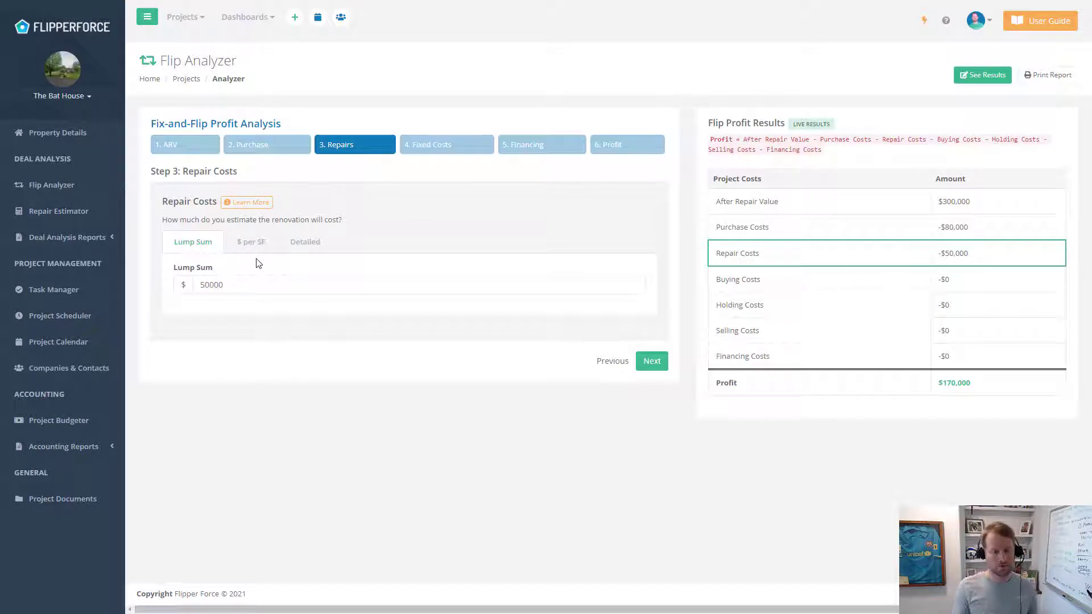
- Switch the repair costs to the detailed estimate and continue to the fixed costs step
{"action": "left_click", "coordinate": [257, 290]}
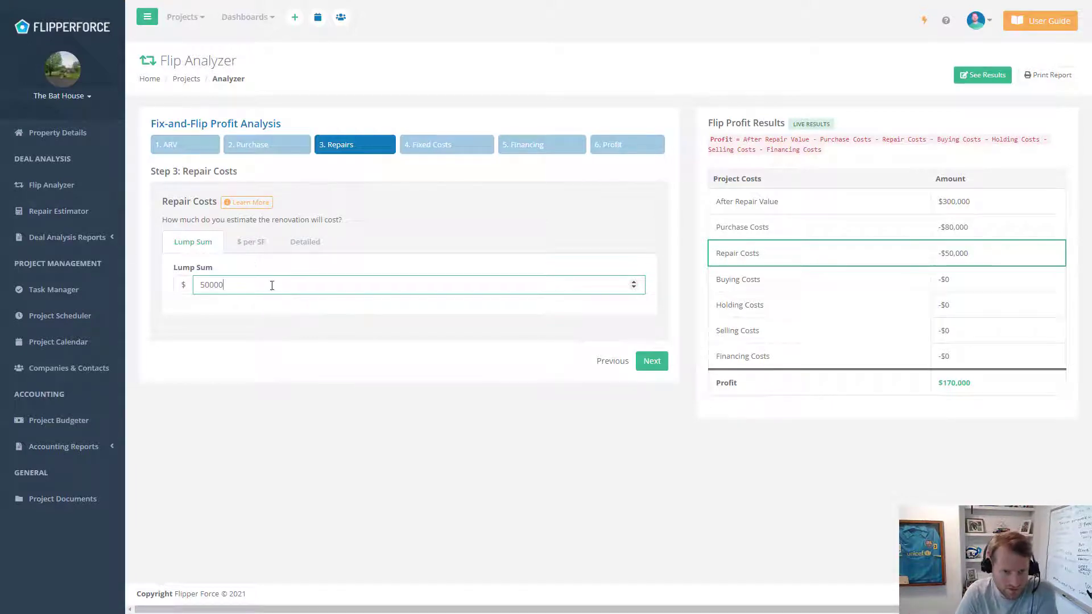
{"action": "left_click", "coordinate": [251, 242]}
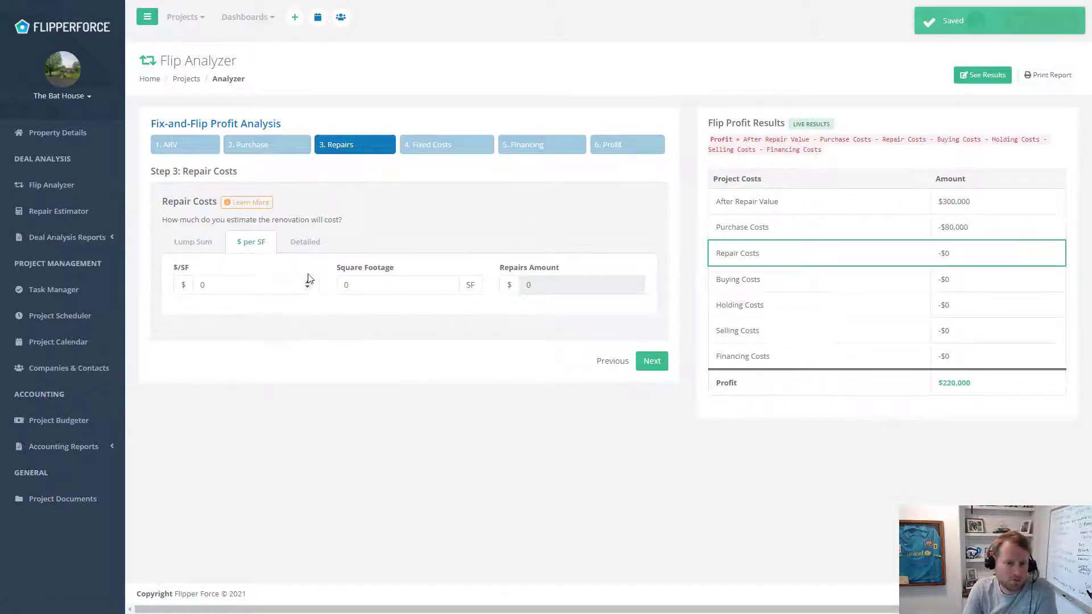
{"action": "left_click", "coordinate": [308, 253]}
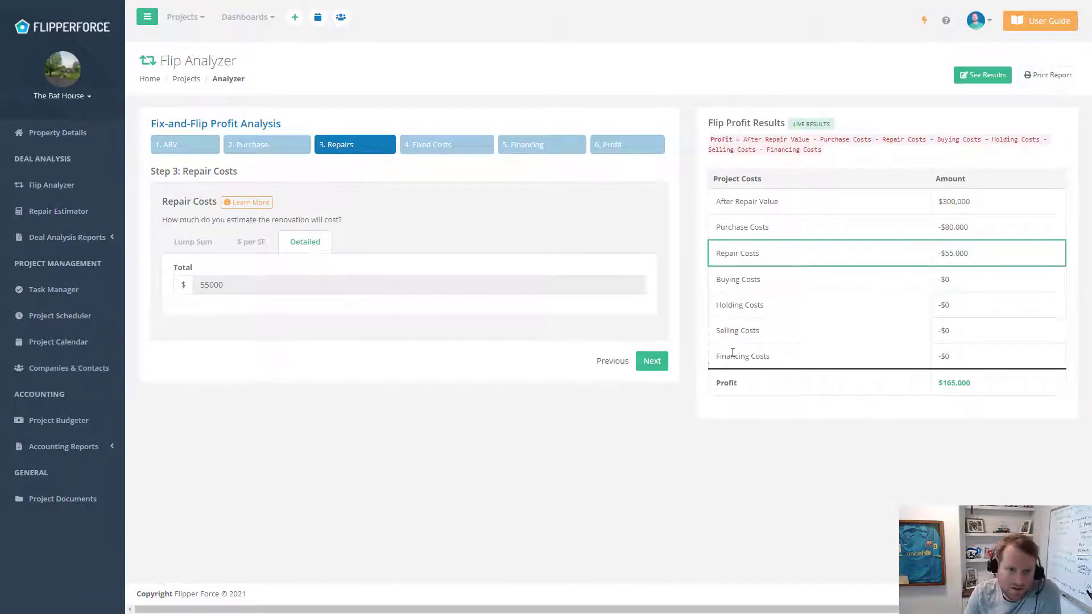
{"action": "left_click", "coordinate": [652, 362]}
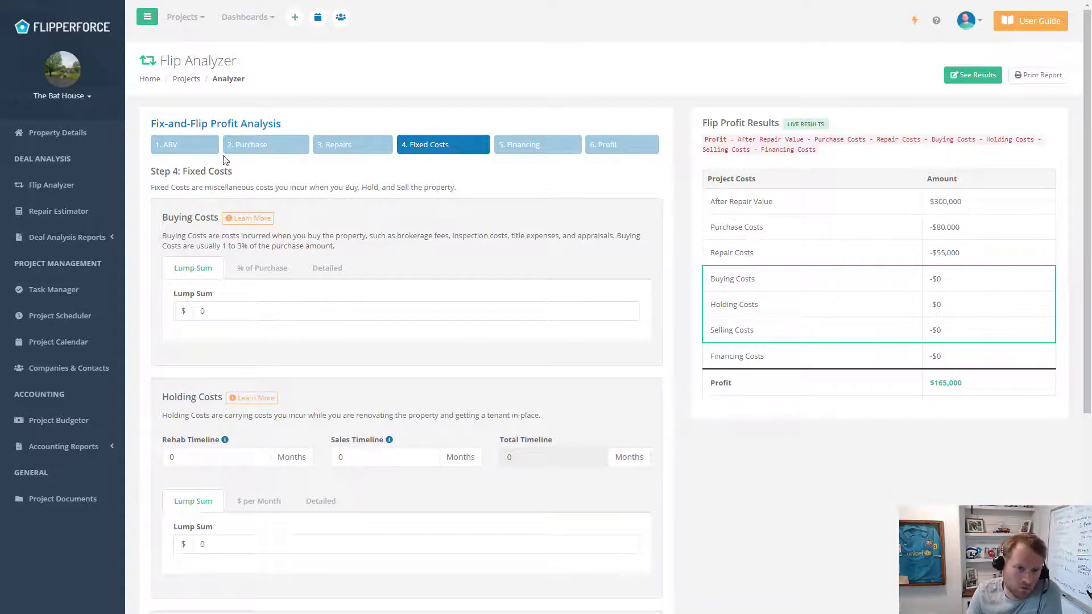
{"action": "left_click", "coordinate": [203, 149]}
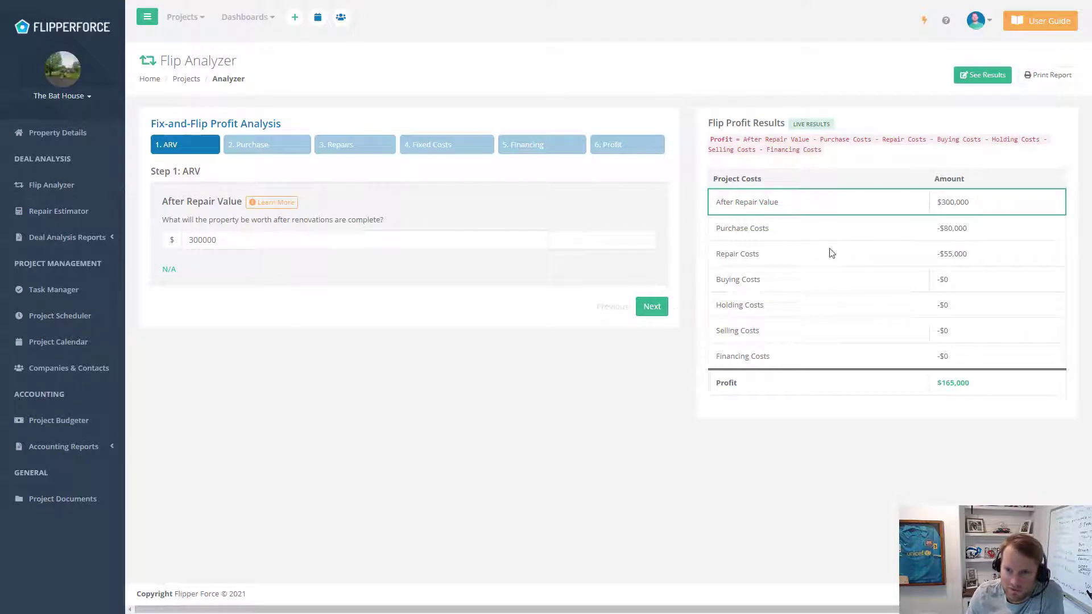
{"action": "left_click", "coordinate": [651, 307]}
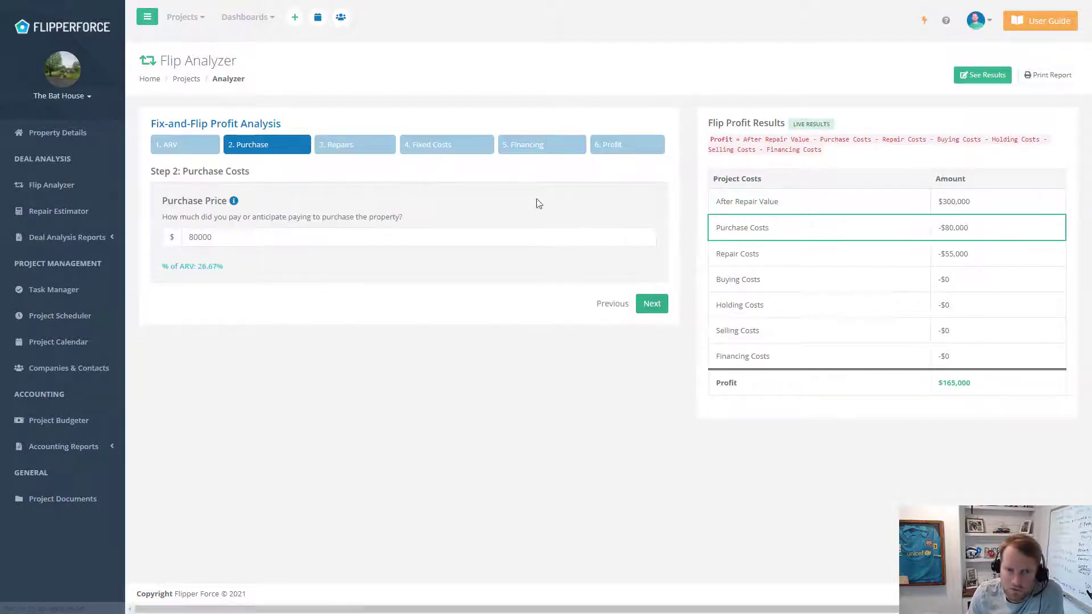
{"action": "left_click", "coordinate": [650, 303]}
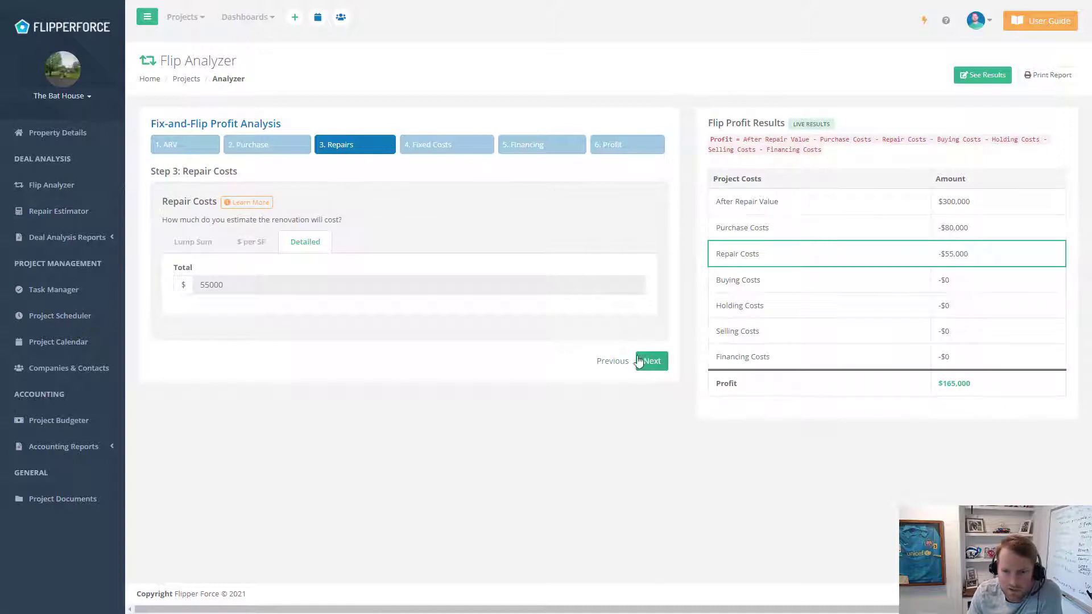
{"action": "left_click", "coordinate": [659, 370]}
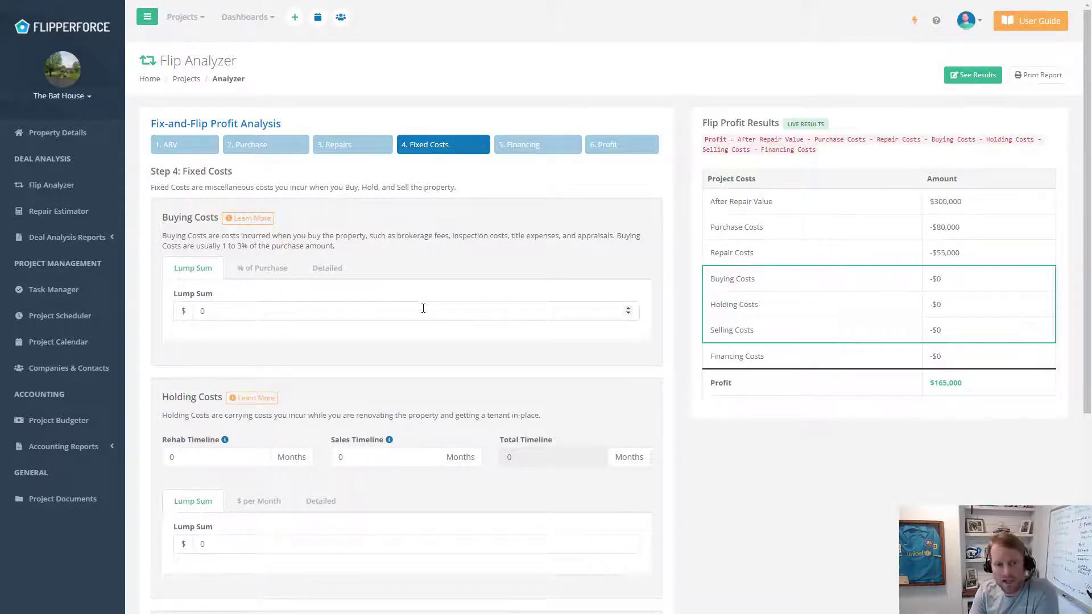
- Enter a $2,000 lump sum for the buying costs and try the percent-of-purchase method at 2%
{"action": "scroll", "coordinate": [422, 309], "scroll_direction": "down", "scroll_amount": 1}
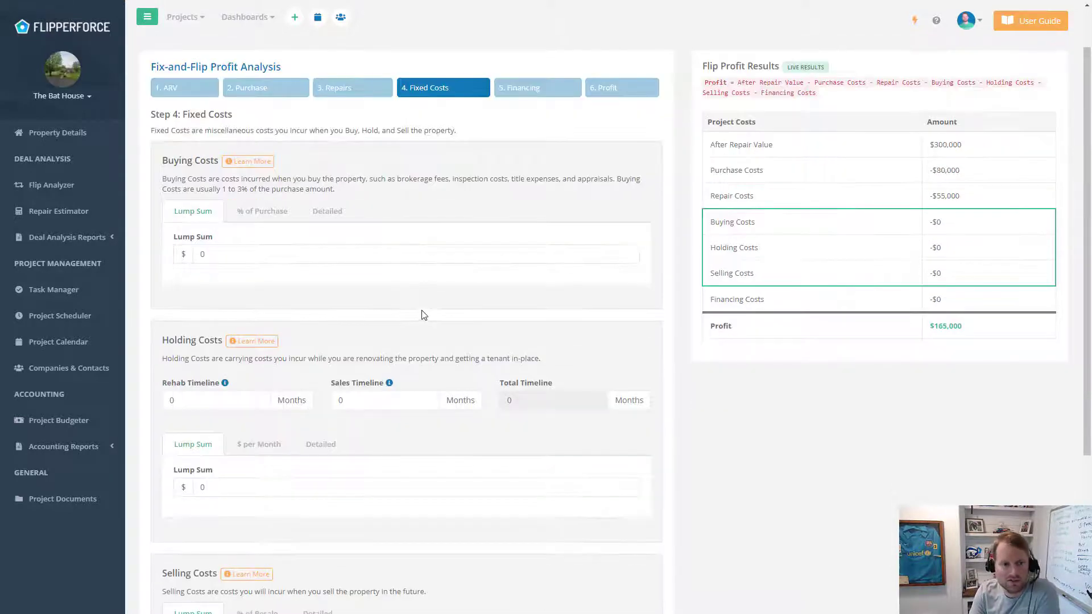
{"action": "left_click", "coordinate": [232, 255]}
{"action": "type", "text": "2000"}
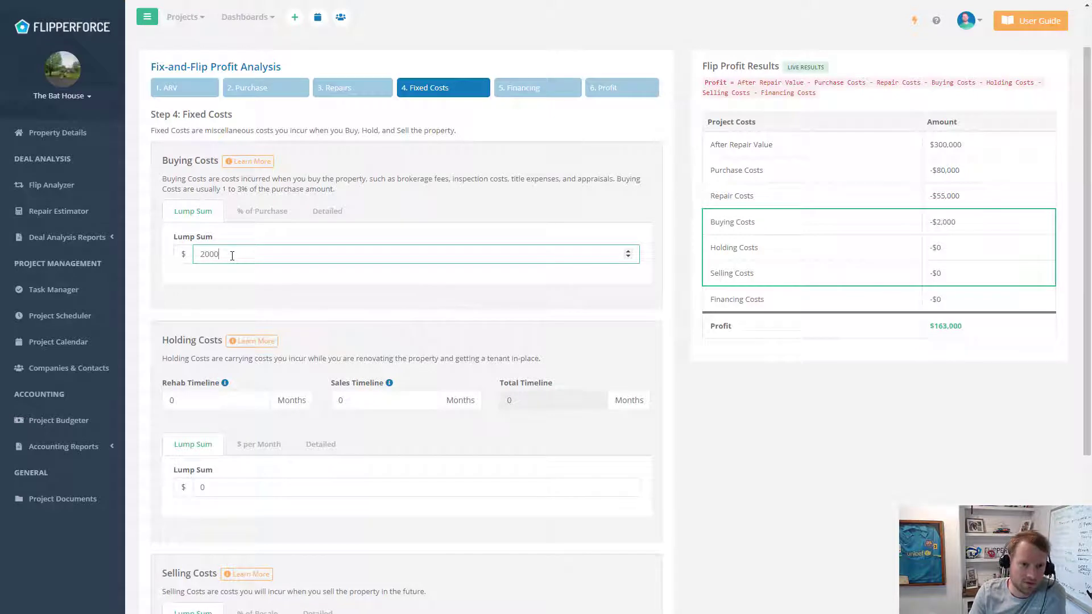
{"action": "left_click", "coordinate": [234, 278]}
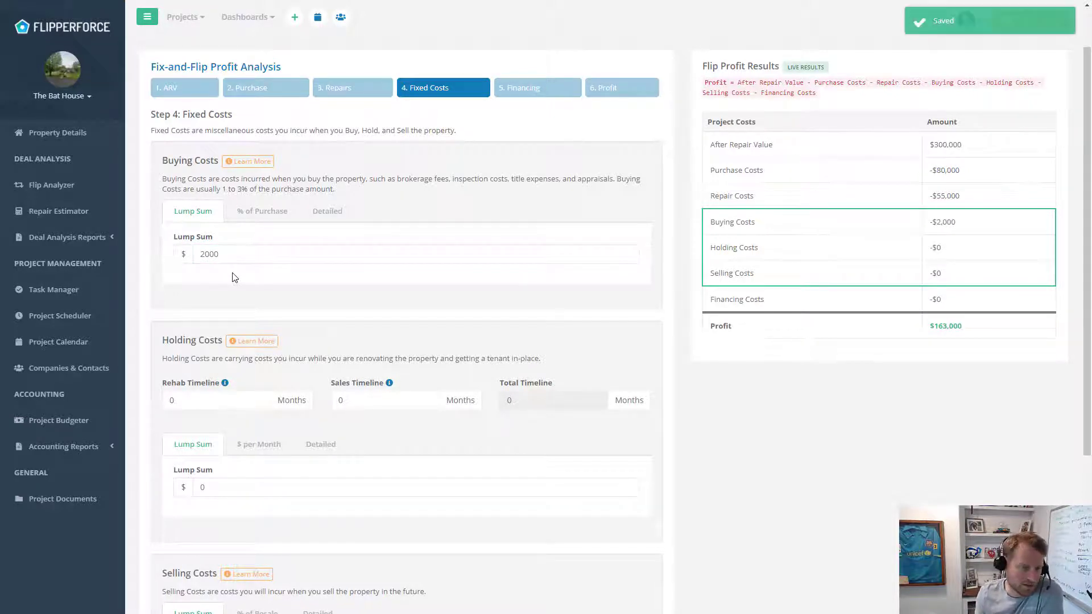
{"action": "left_click", "coordinate": [267, 221]}
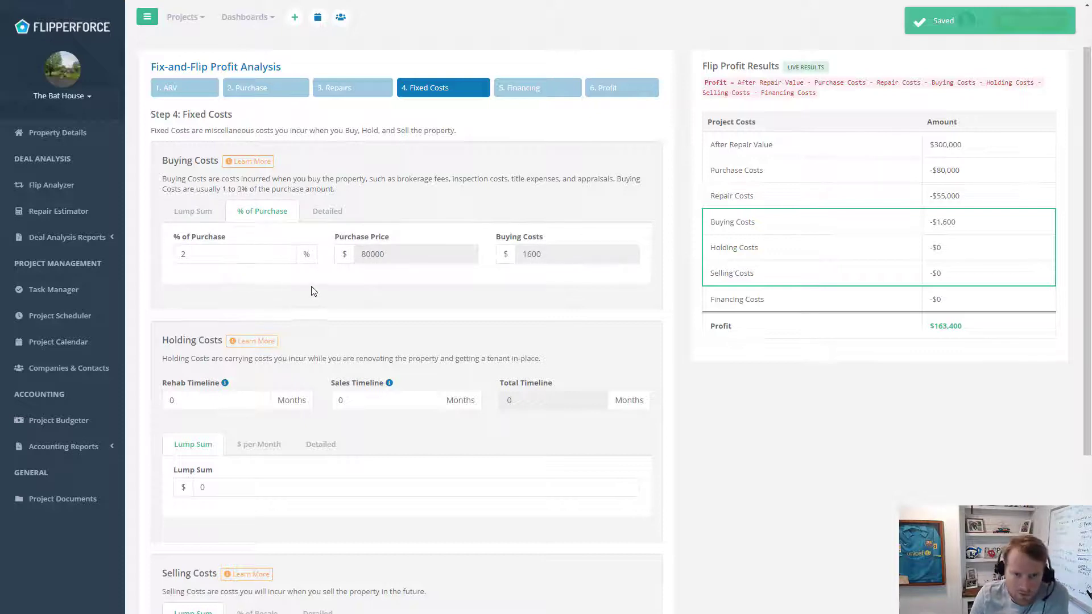
{"action": "left_click", "coordinate": [234, 262]}
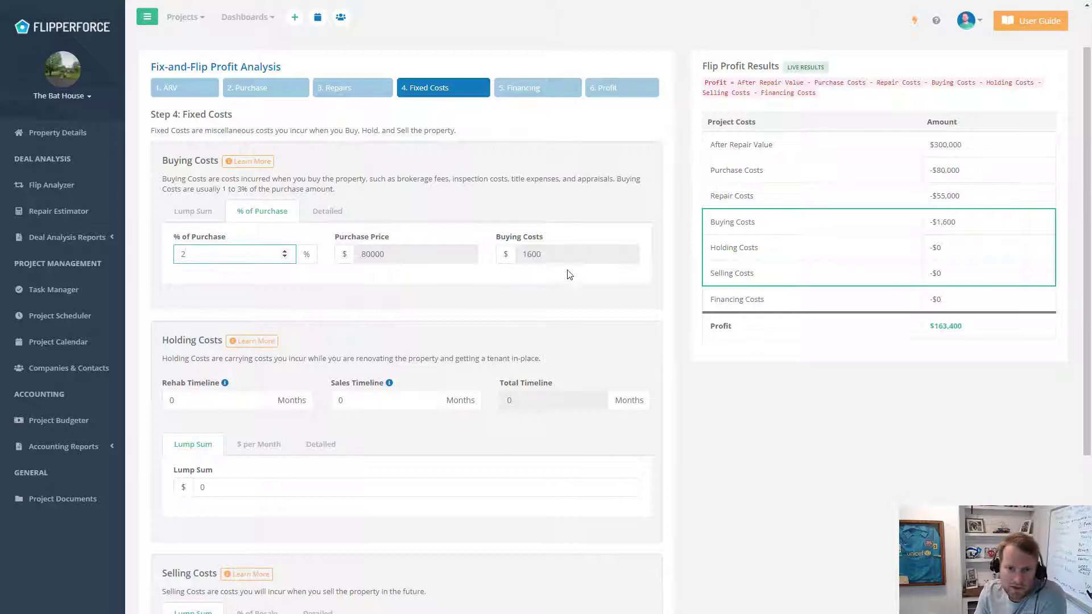
- Switch the buying costs to the detailed breakdown and remove the Other item, leaving no blank cost row
{"action": "left_click", "coordinate": [326, 211]}
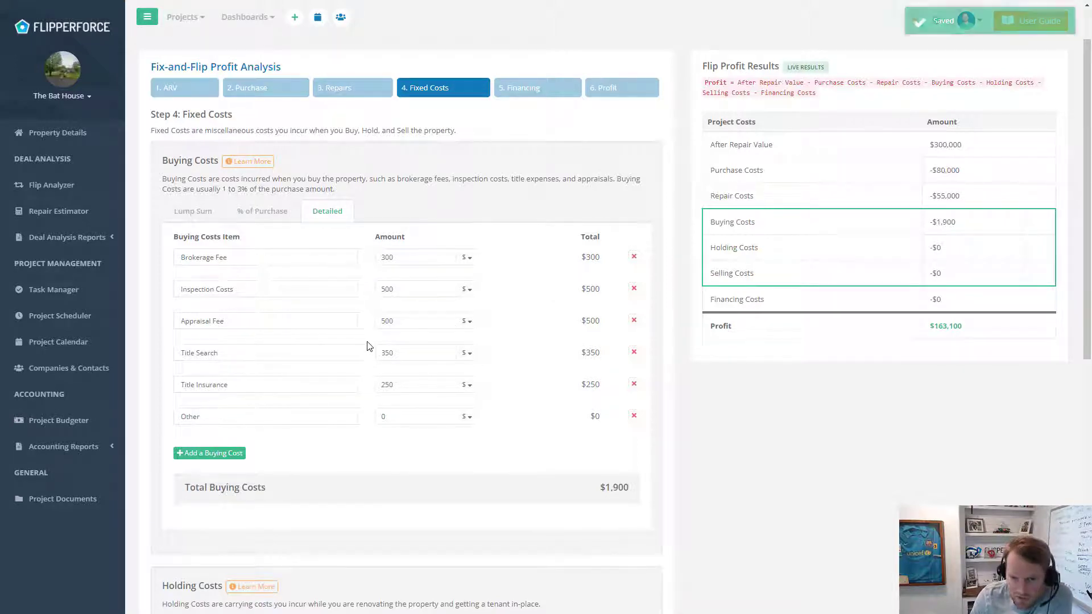
{"action": "left_click", "coordinate": [222, 453]}
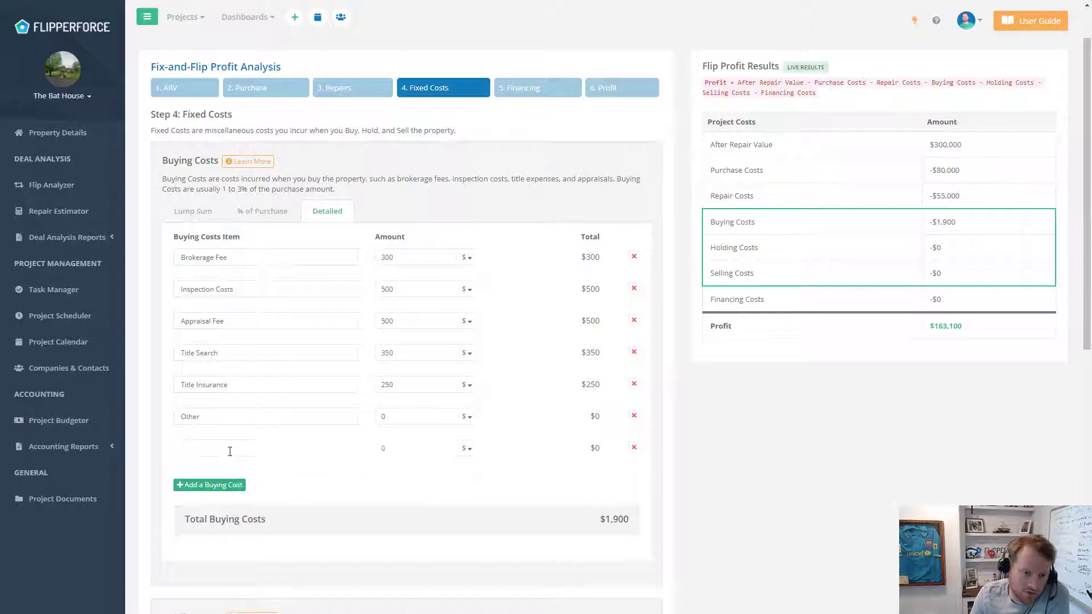
{"action": "left_click", "coordinate": [633, 448]}
{"action": "left_click", "coordinate": [633, 415]}
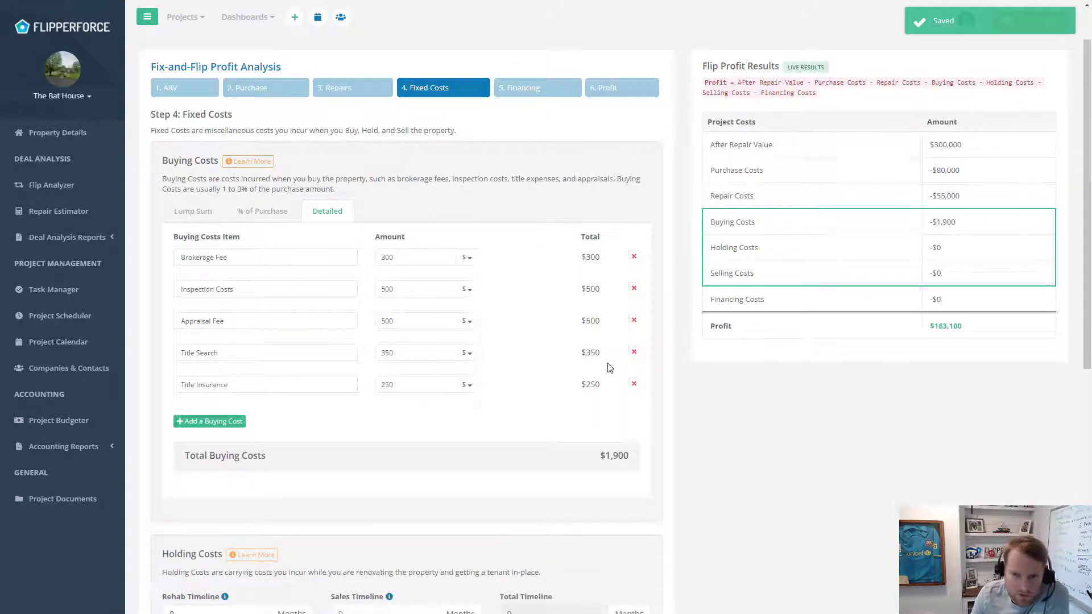
{"action": "left_click", "coordinate": [471, 259]}
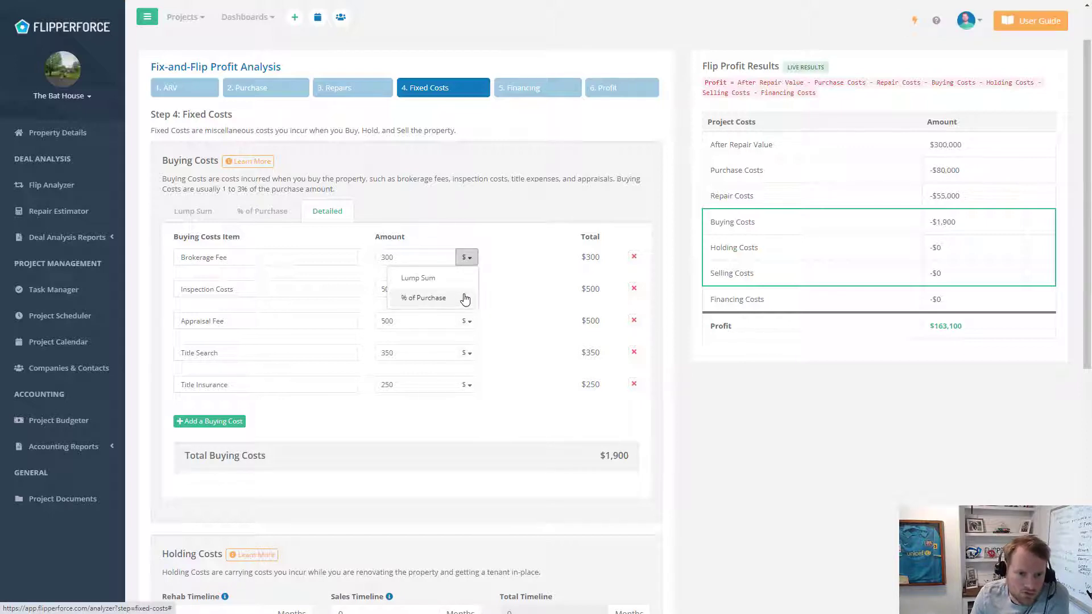
{"action": "left_click", "coordinate": [502, 247]}
{"action": "left_click", "coordinate": [471, 291]}
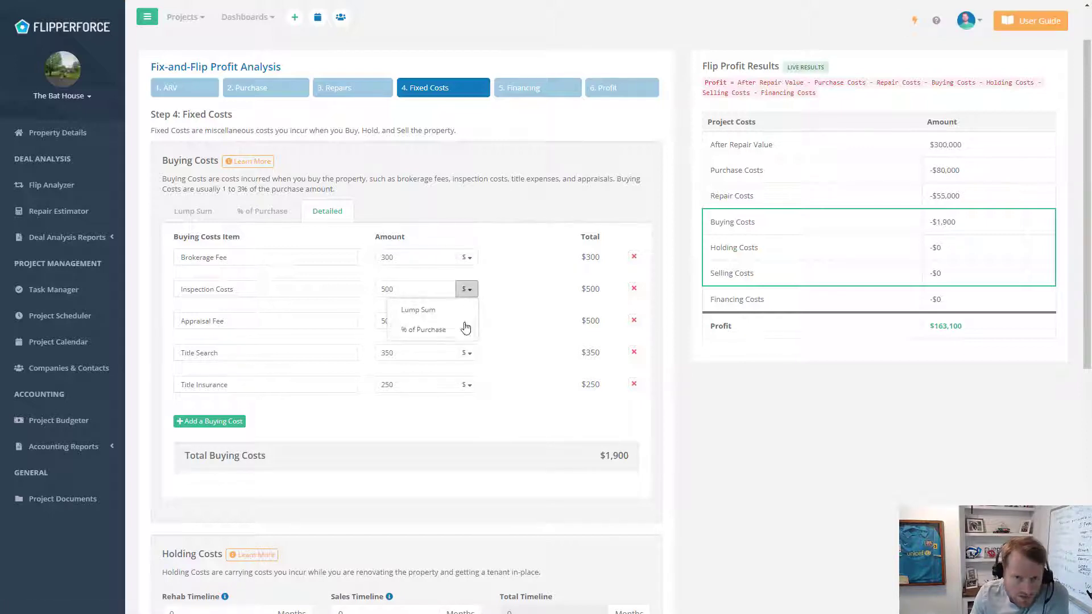
{"action": "left_click", "coordinate": [519, 283]}
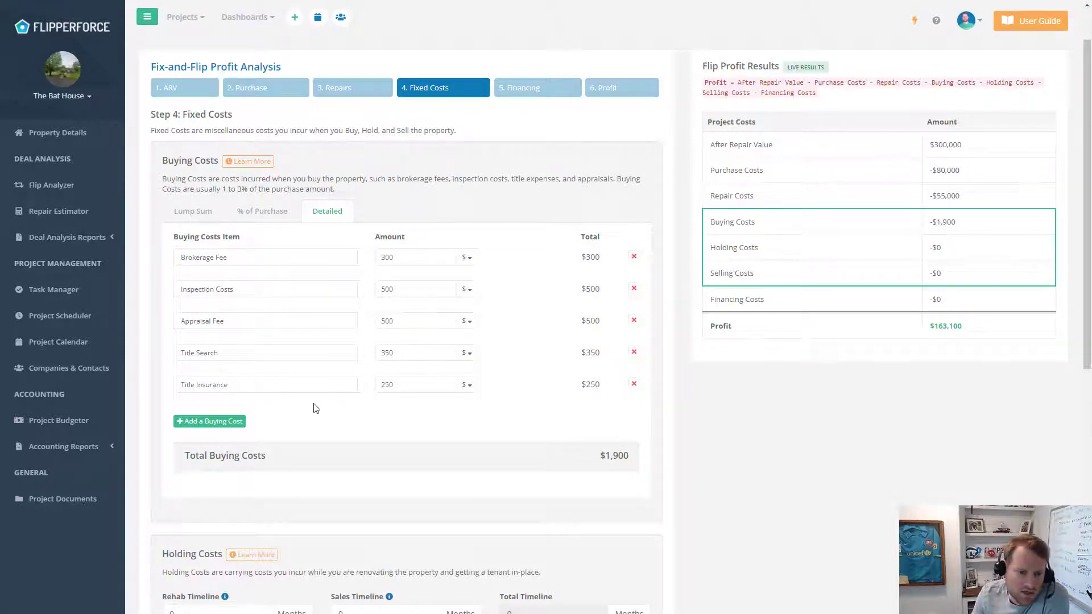
- Look at the dollars-per-month method for the holding costs and switch them to the detailed breakdown
{"action": "scroll", "coordinate": [313, 403], "scroll_direction": "down", "scroll_amount": 5}
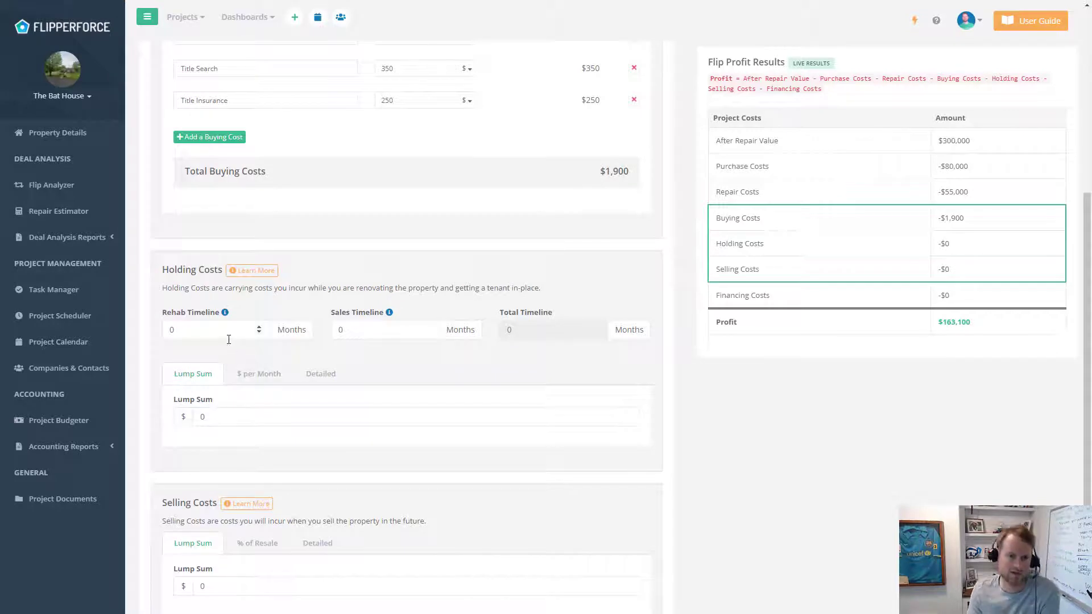
{"action": "left_click", "coordinate": [272, 382]}
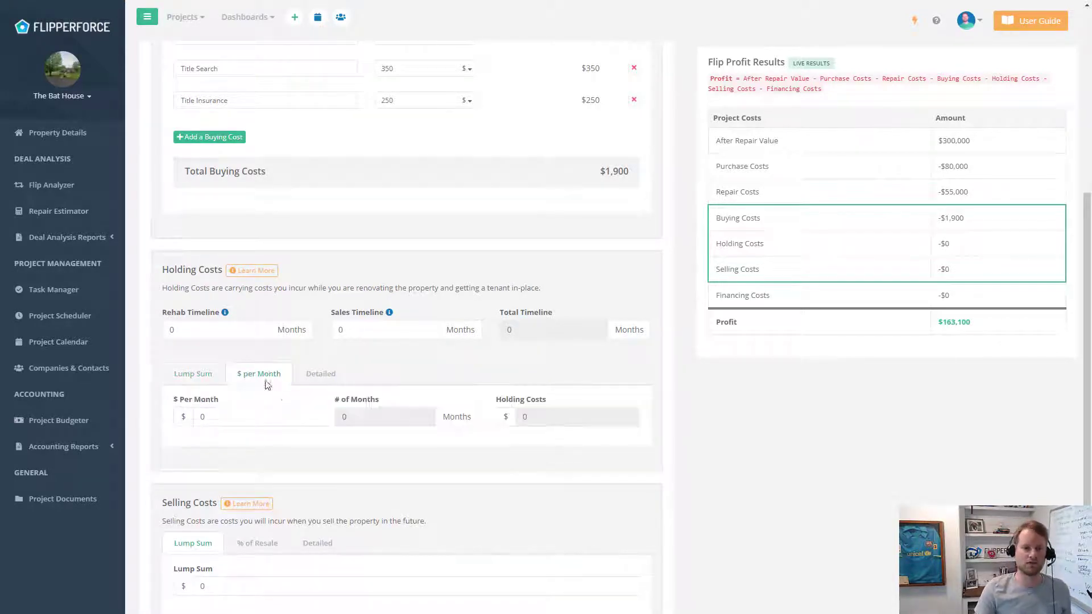
{"action": "left_click", "coordinate": [322, 375]}
- Set both the rehab timeline and the sales timeline of the holding costs to 2 months
{"action": "left_click", "coordinate": [206, 328]}
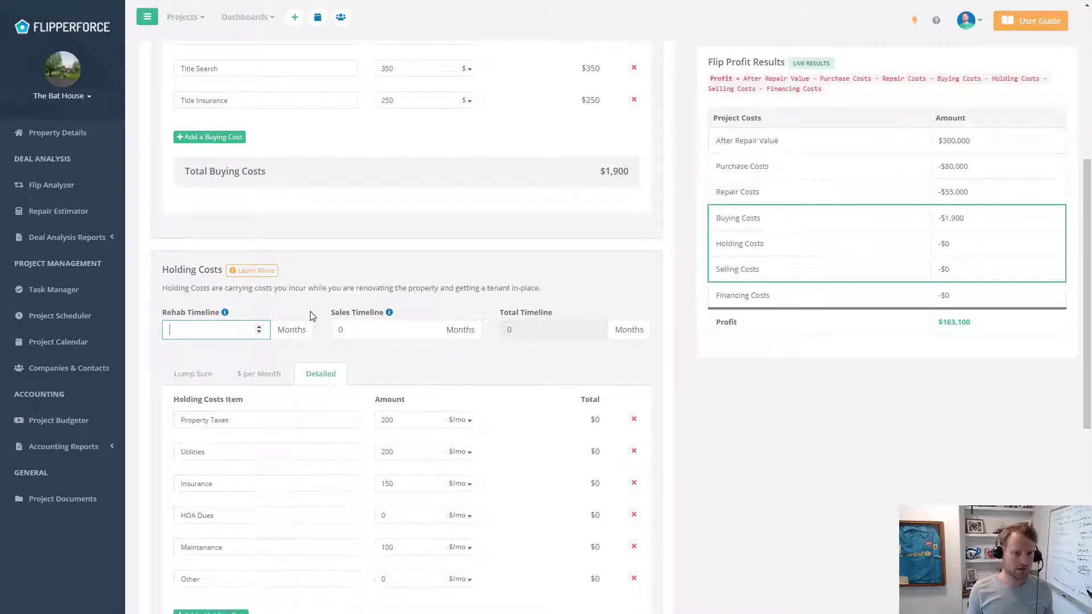
{"action": "type", "text": "2"}
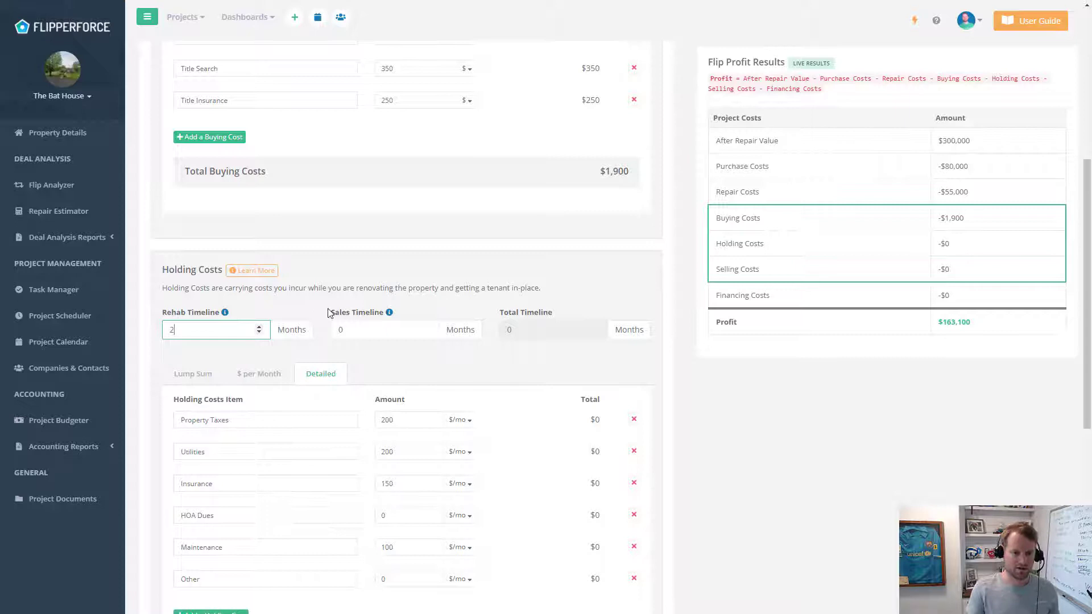
{"action": "left_click", "coordinate": [349, 350]}
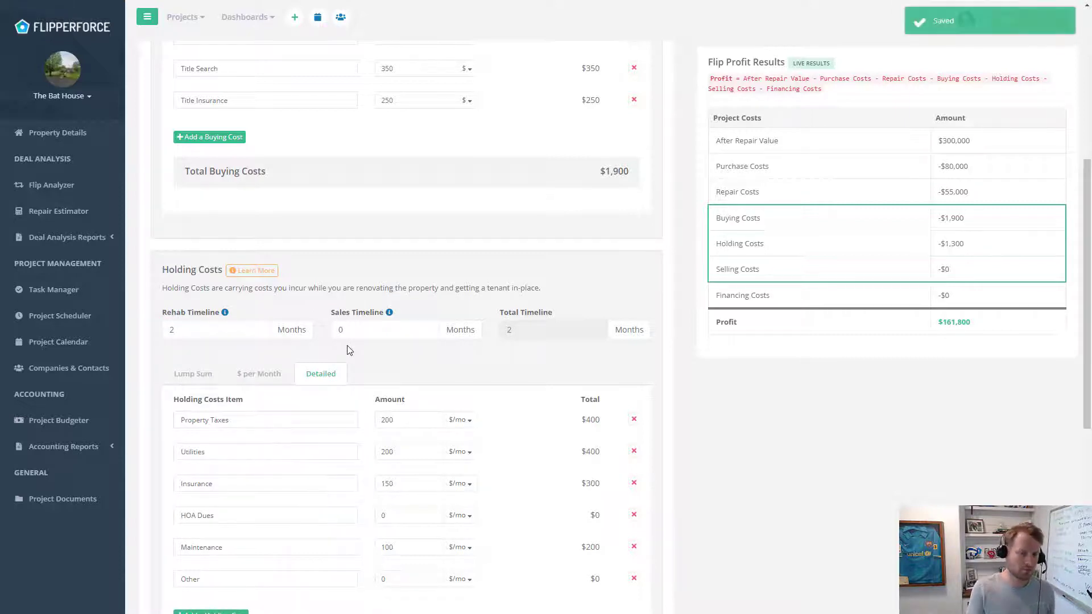
{"action": "left_click", "coordinate": [357, 332]}
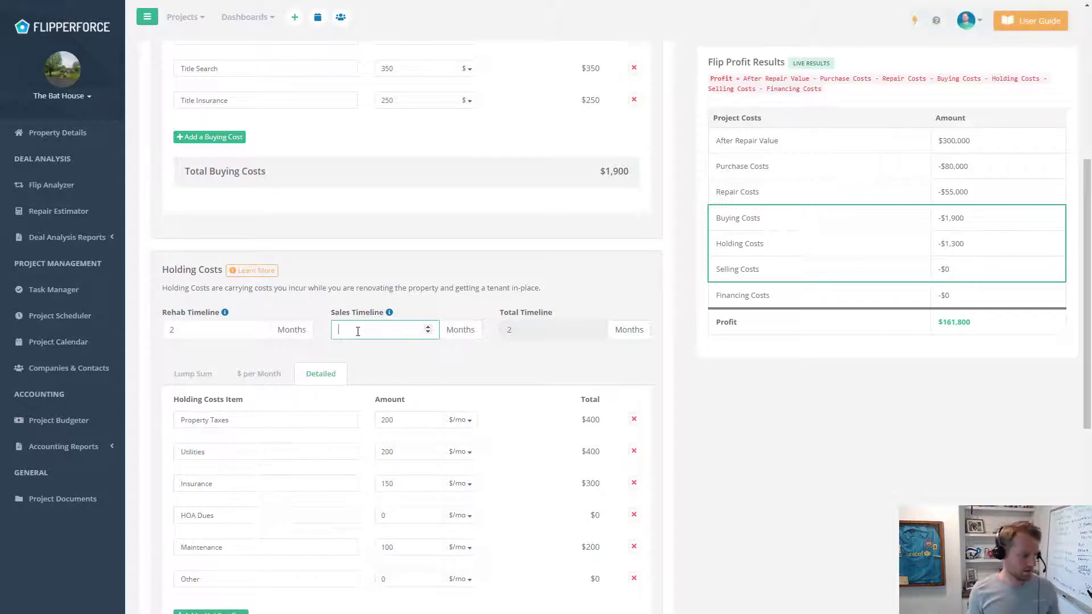
{"action": "type", "text": "2"}
{"action": "left_click", "coordinate": [366, 352]}
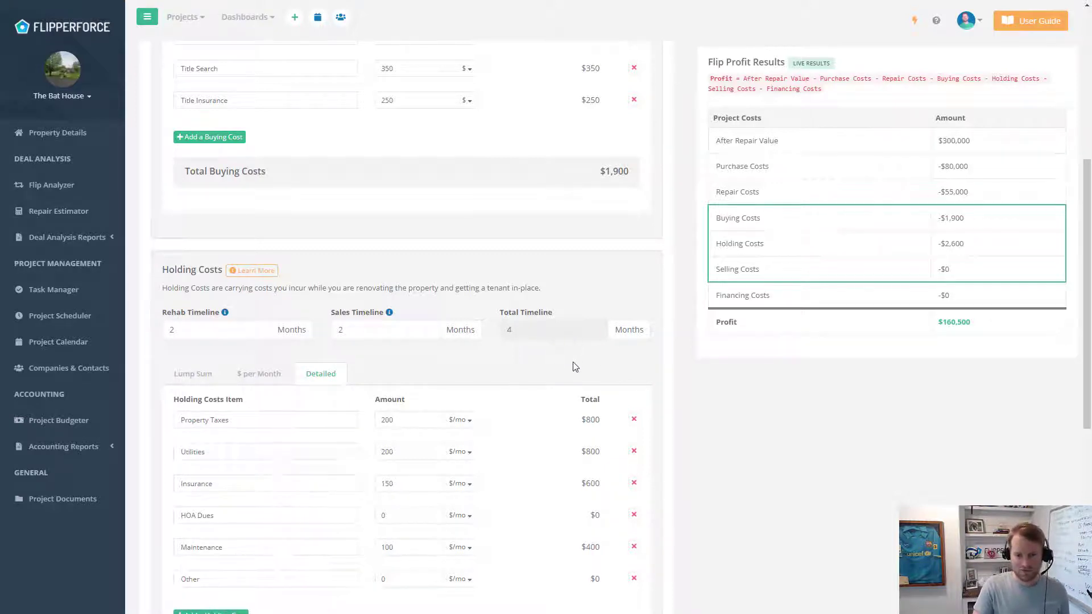
- Try the per-month holding costs method at $1,000 per month and return to the detailed breakdown
{"action": "scroll", "coordinate": [574, 367], "scroll_direction": "down", "scroll_amount": 2}
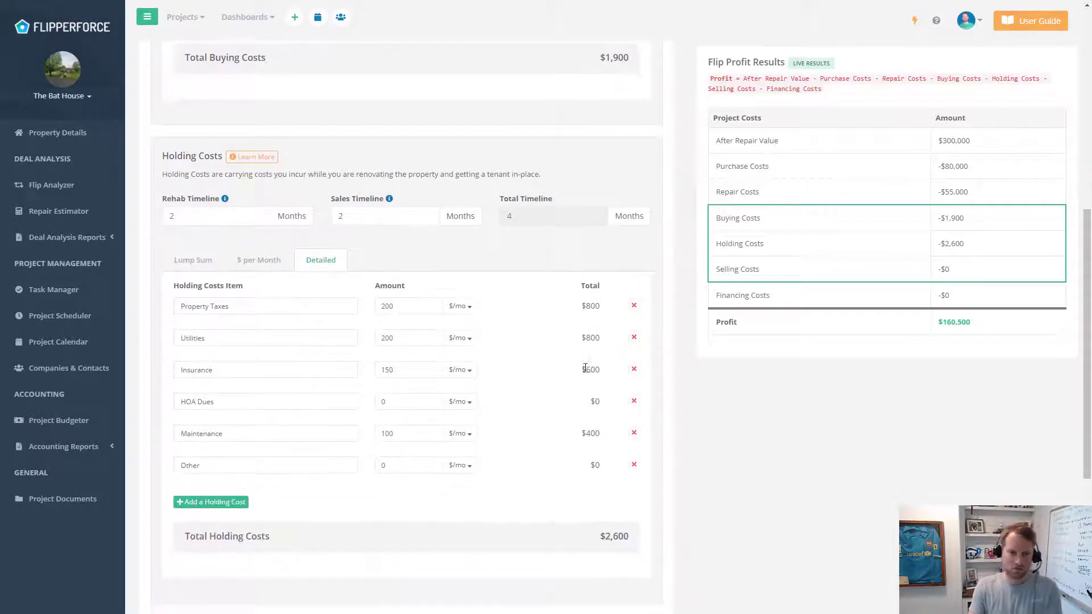
{"action": "left_click", "coordinate": [264, 262]}
{"action": "left_click", "coordinate": [249, 304]}
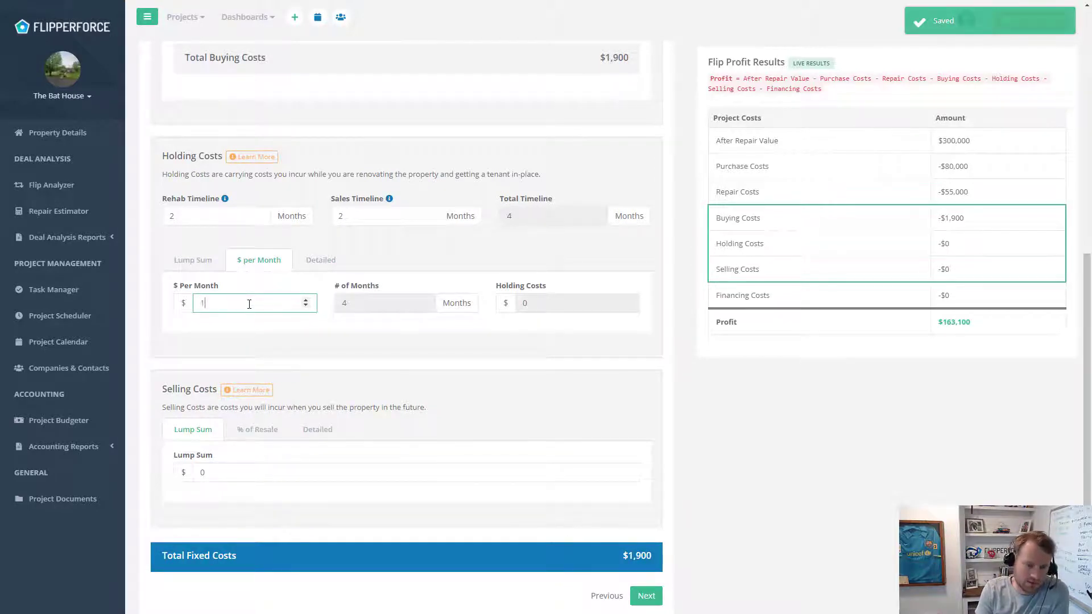
{"action": "left_click", "coordinate": [333, 345]}
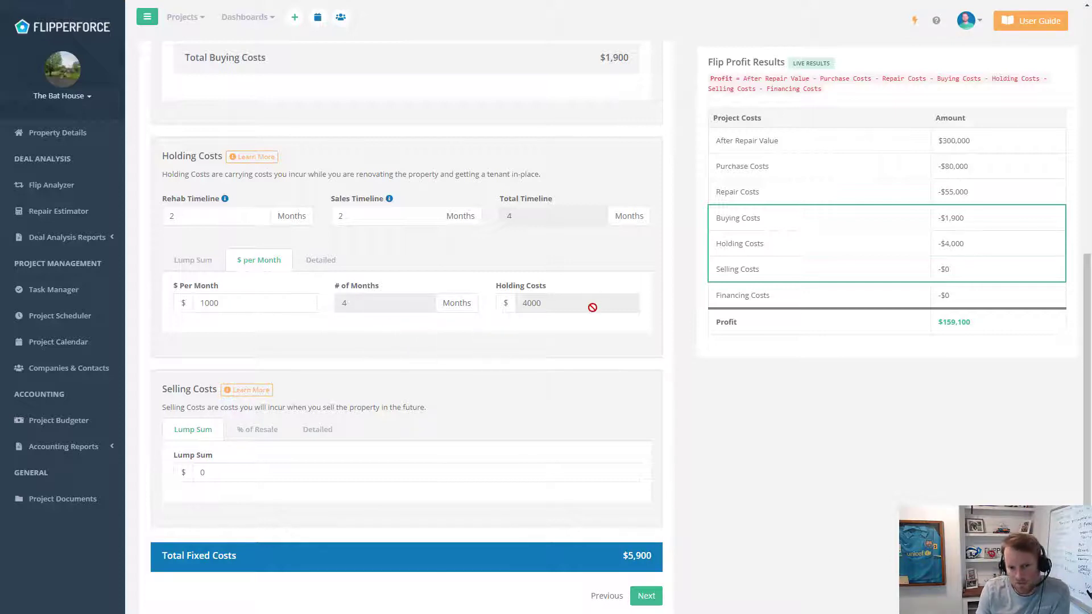
{"action": "left_click", "coordinate": [311, 262]}
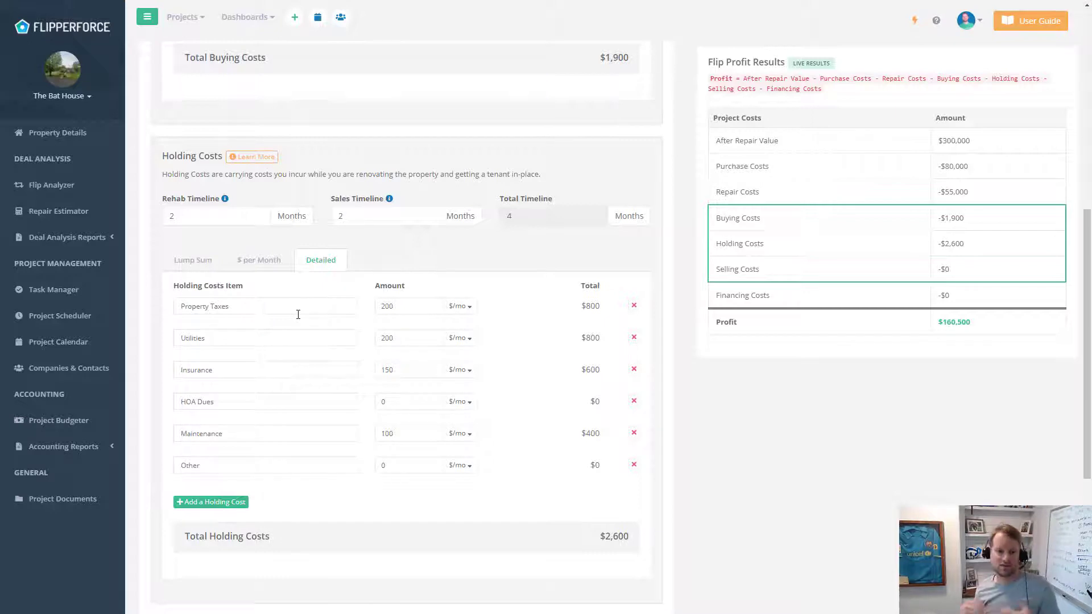
- Review the detailed holding costs, checking the period options for Property Taxes, the item totals, and the total holding costs
{"action": "left_click", "coordinate": [474, 316]}
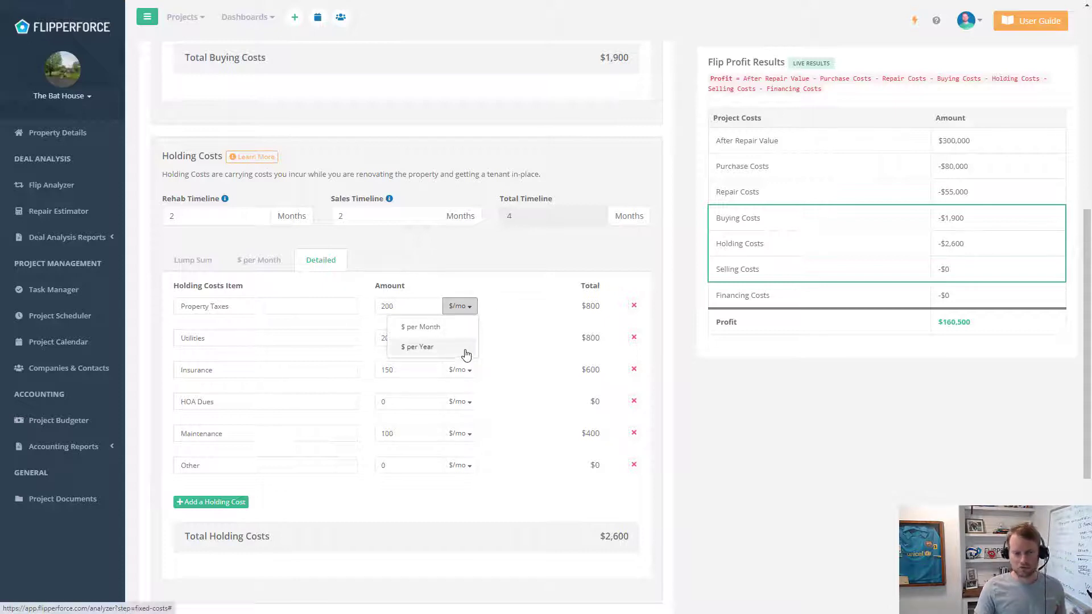
{"action": "left_click", "coordinate": [514, 311]}
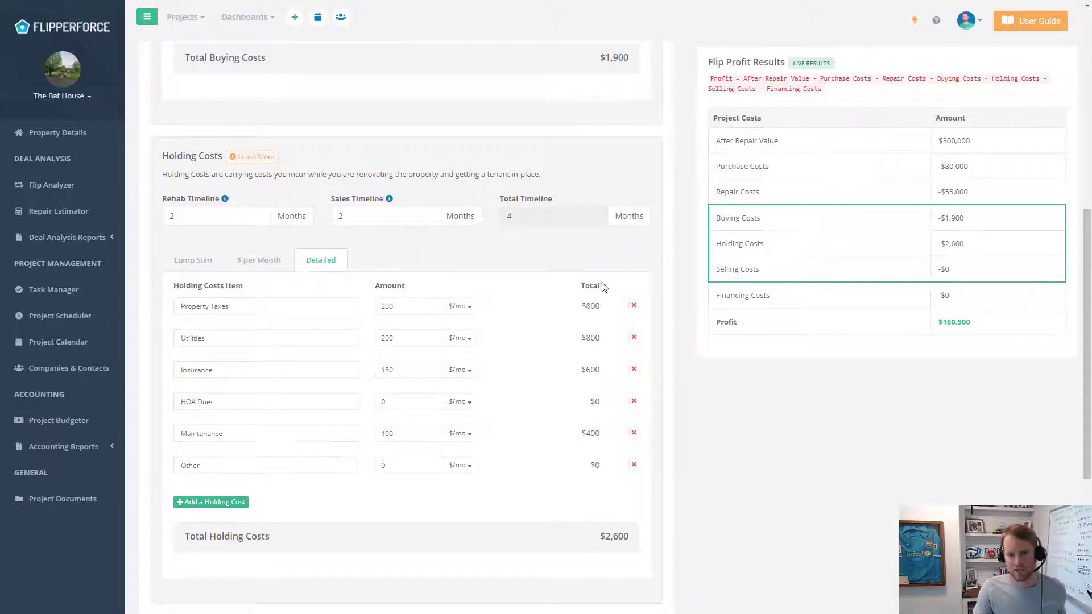
{"action": "left_click_drag", "start_coordinate": [598, 284], "coordinate": [579, 287]}
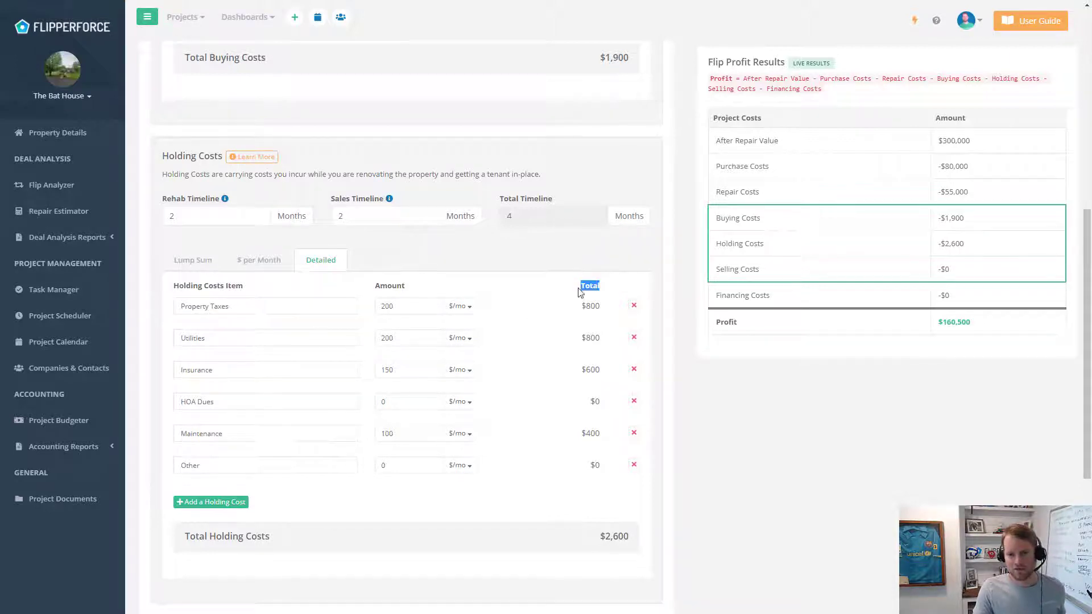
{"action": "left_click", "coordinate": [612, 292]}
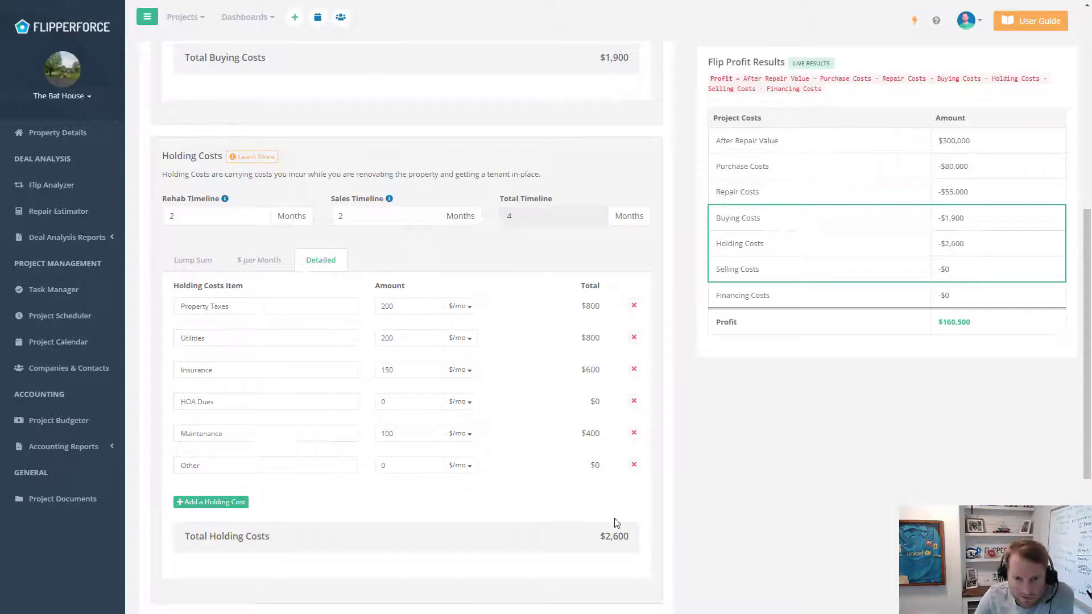
{"action": "left_click_drag", "start_coordinate": [642, 551], "coordinate": [579, 548]}
{"action": "left_click", "coordinate": [543, 503]}
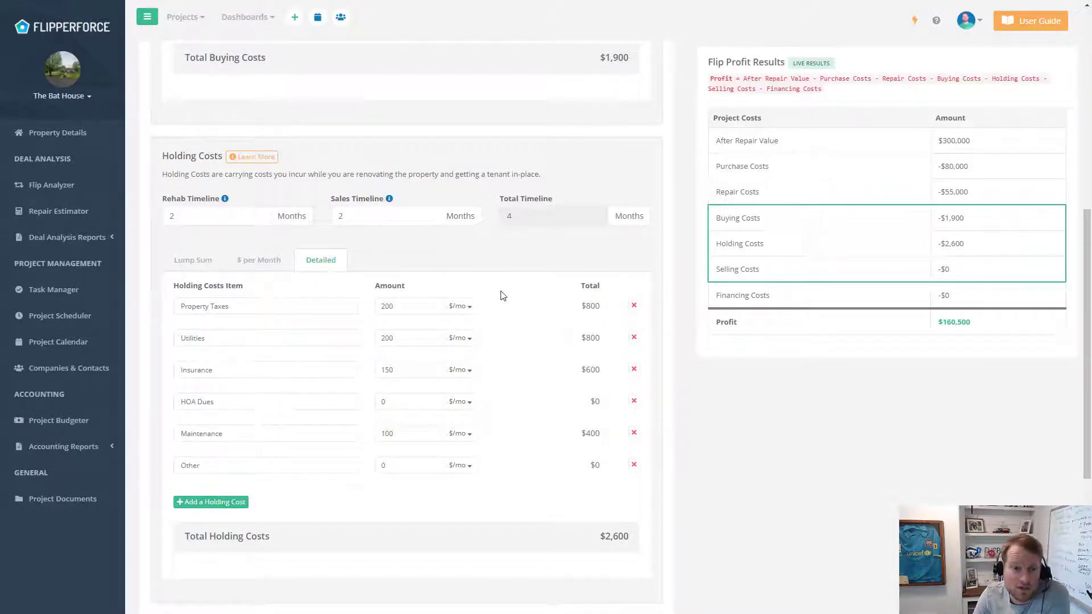
{"action": "scroll", "coordinate": [500, 295], "scroll_direction": "down", "scroll_amount": 1}
{"action": "scroll", "coordinate": [483, 296], "scroll_direction": "down", "scroll_amount": 4}
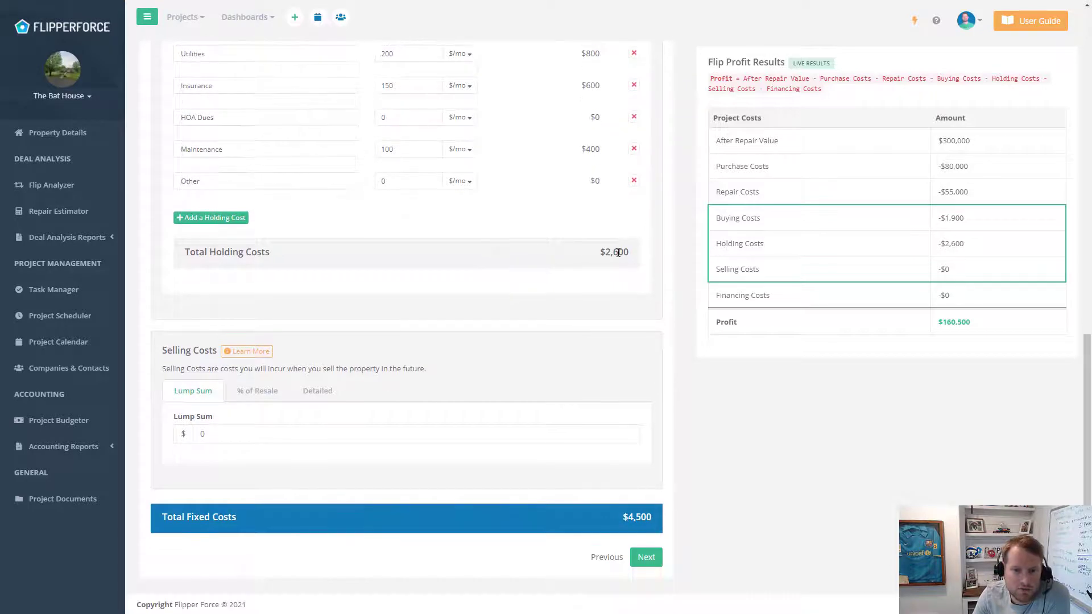
{"action": "left_click_drag", "start_coordinate": [593, 255], "coordinate": [624, 263]}
{"action": "scroll", "coordinate": [602, 283], "scroll_direction": "up", "scroll_amount": 3}
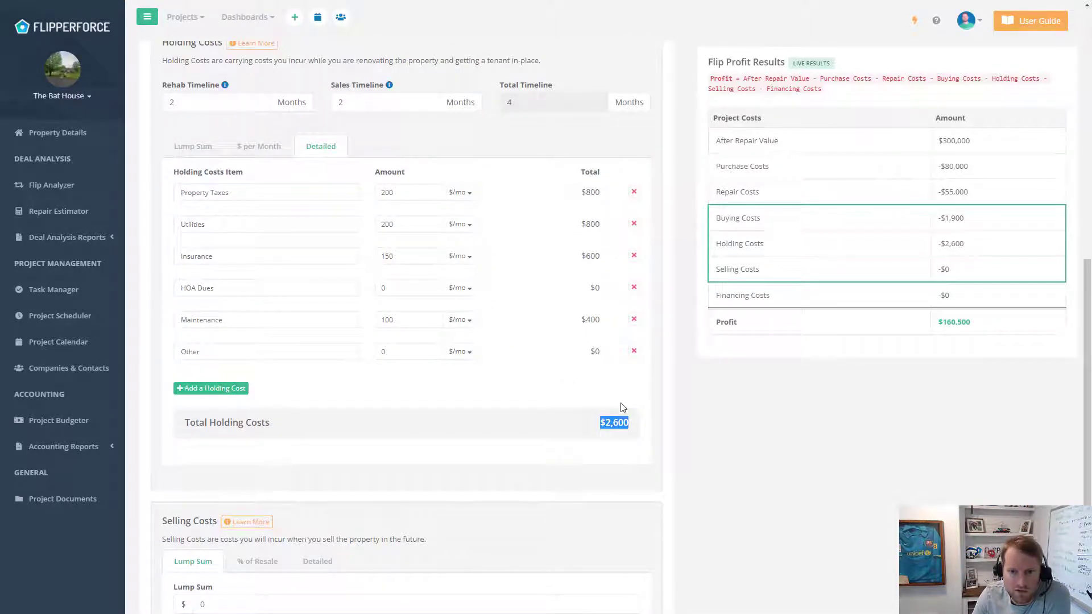
{"action": "scroll", "coordinate": [621, 400], "scroll_direction": "down", "scroll_amount": 3}
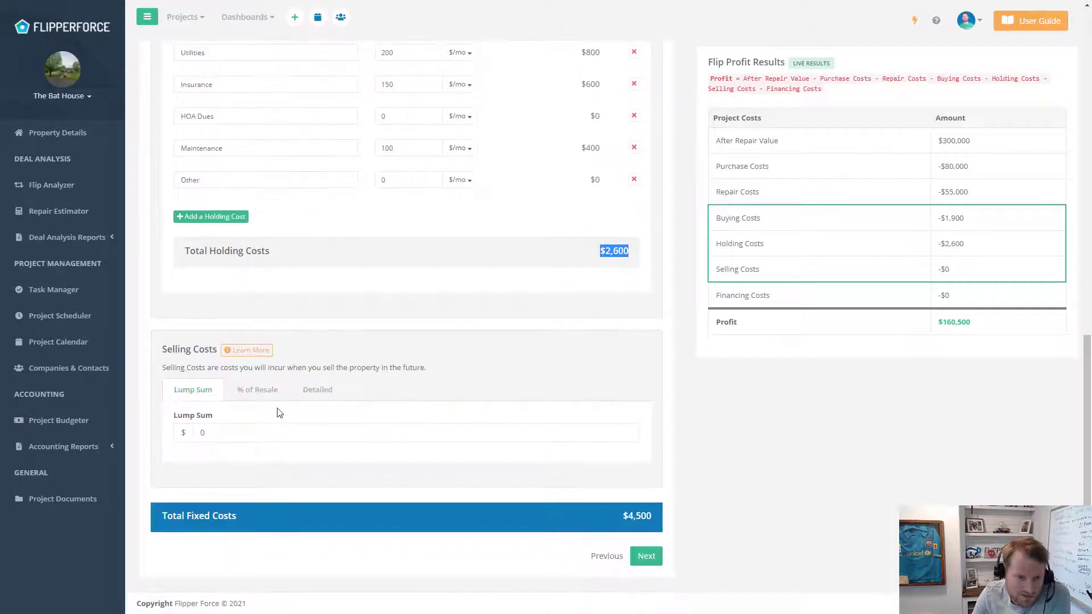
- Compare the percent-of-resale method at 8% with the lump sum for the selling costs and switch them to the detailed breakdown
{"action": "left_click", "coordinate": [255, 396]}
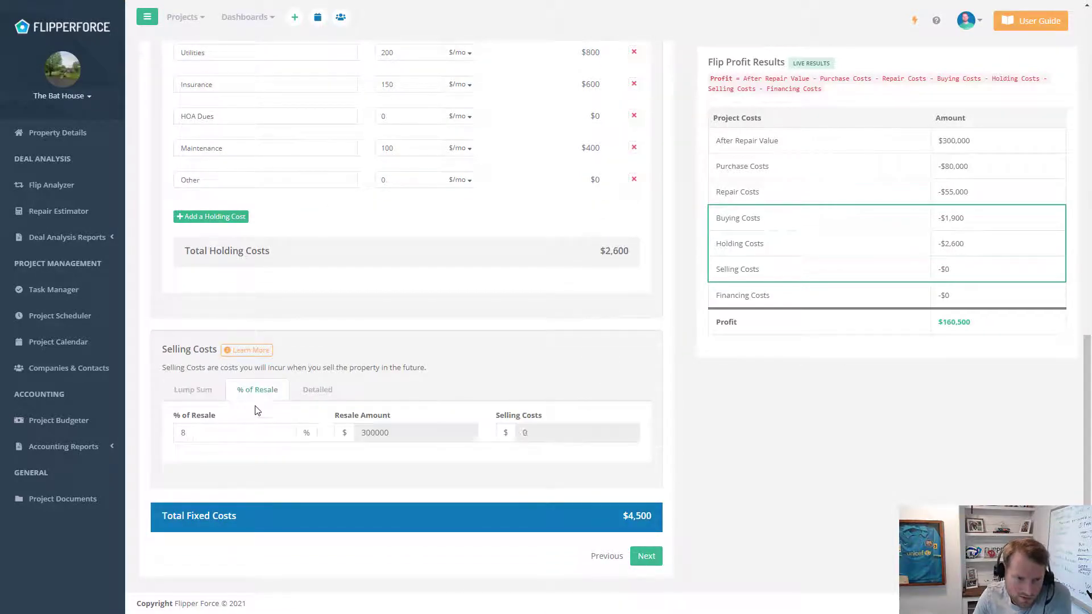
{"action": "left_click", "coordinate": [193, 391]}
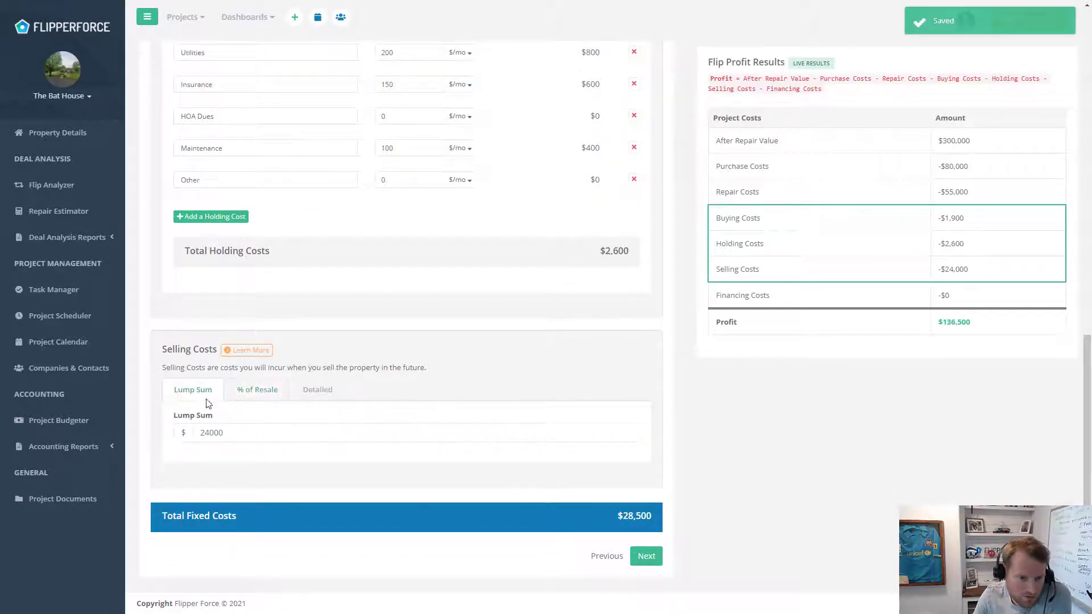
{"action": "left_click", "coordinate": [252, 400]}
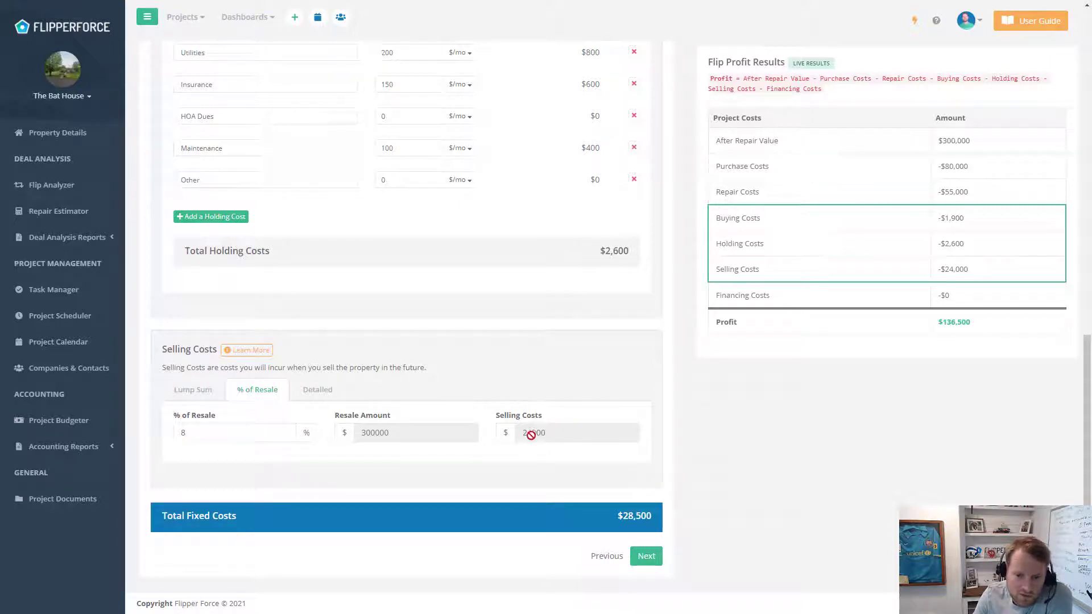
{"action": "left_click", "coordinate": [320, 395]}
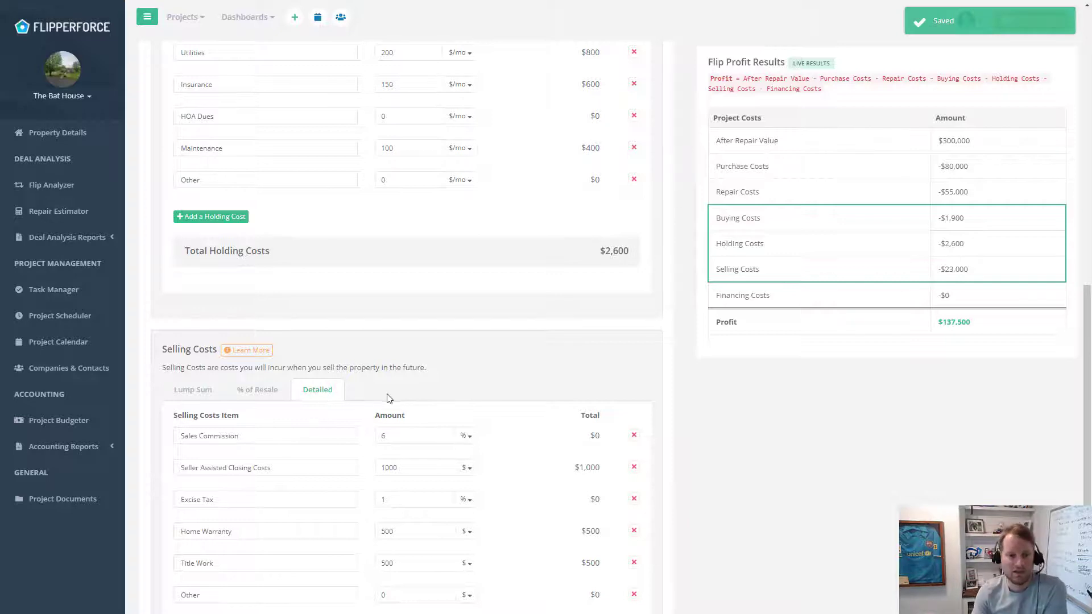
{"action": "scroll", "coordinate": [398, 441], "scroll_direction": "down", "scroll_amount": 1}
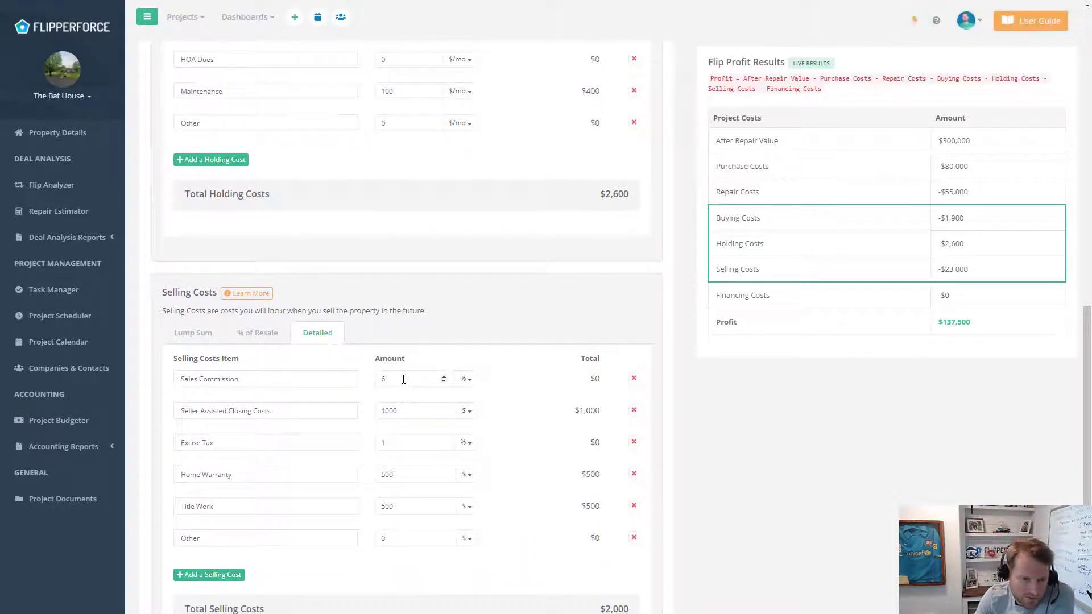
- Try a Sales Commission of 5% in the detailed selling costs, set it back to 6%, and check the After Repair Value it is based on
{"action": "left_click", "coordinate": [463, 380]}
{"action": "left_click_drag", "start_coordinate": [392, 384], "coordinate": [348, 373]}
{"action": "type", "text": "5"}
{"action": "left_click", "coordinate": [499, 358]}
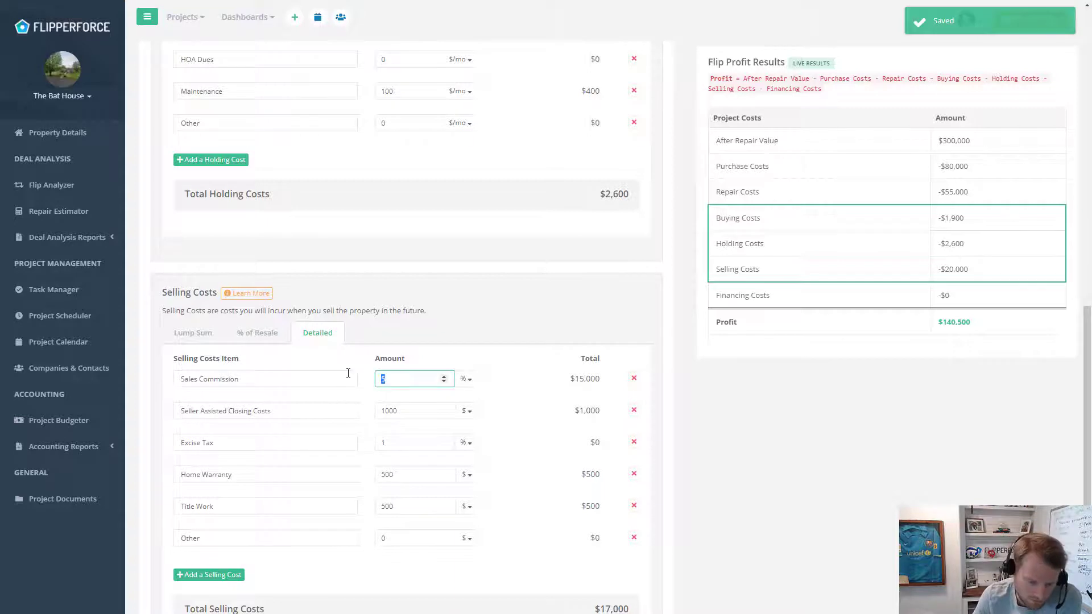
{"action": "left_click", "coordinate": [596, 392]}
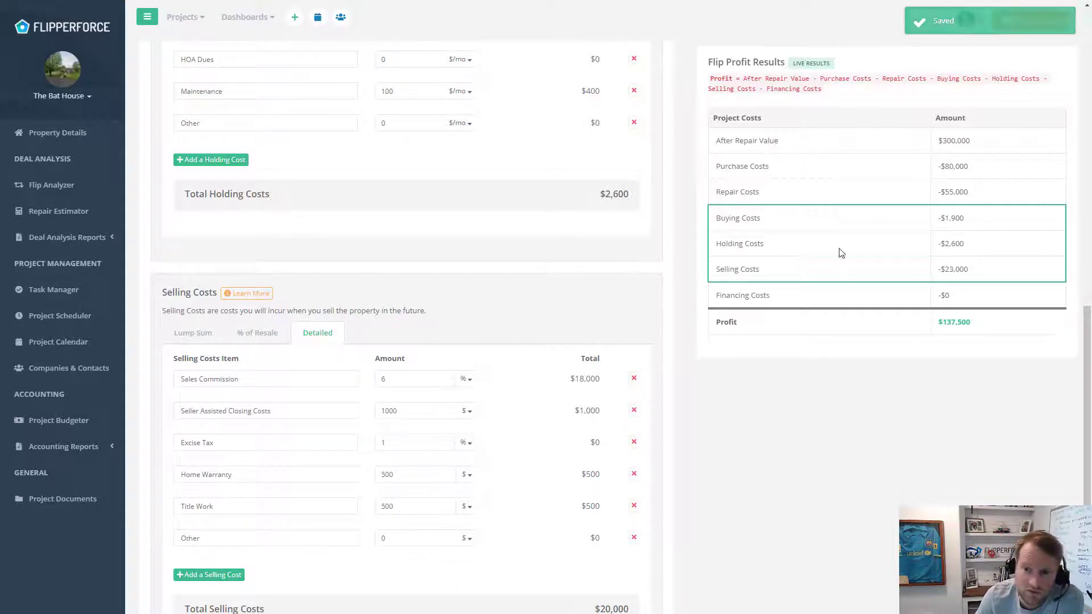
{"action": "left_click_drag", "start_coordinate": [939, 140], "coordinate": [967, 142]}
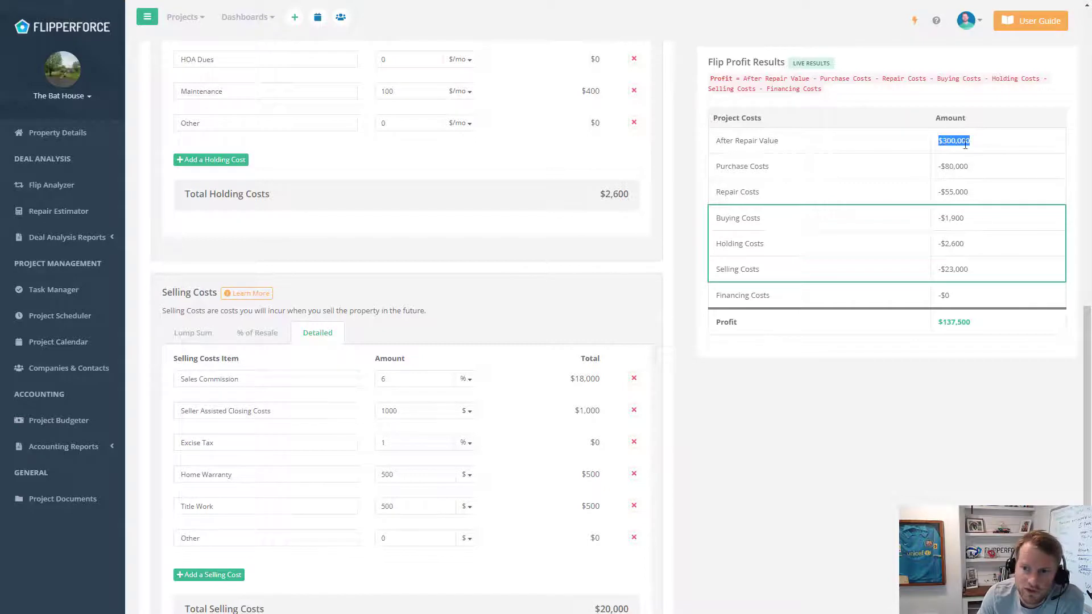
{"action": "left_click", "coordinate": [547, 384]}
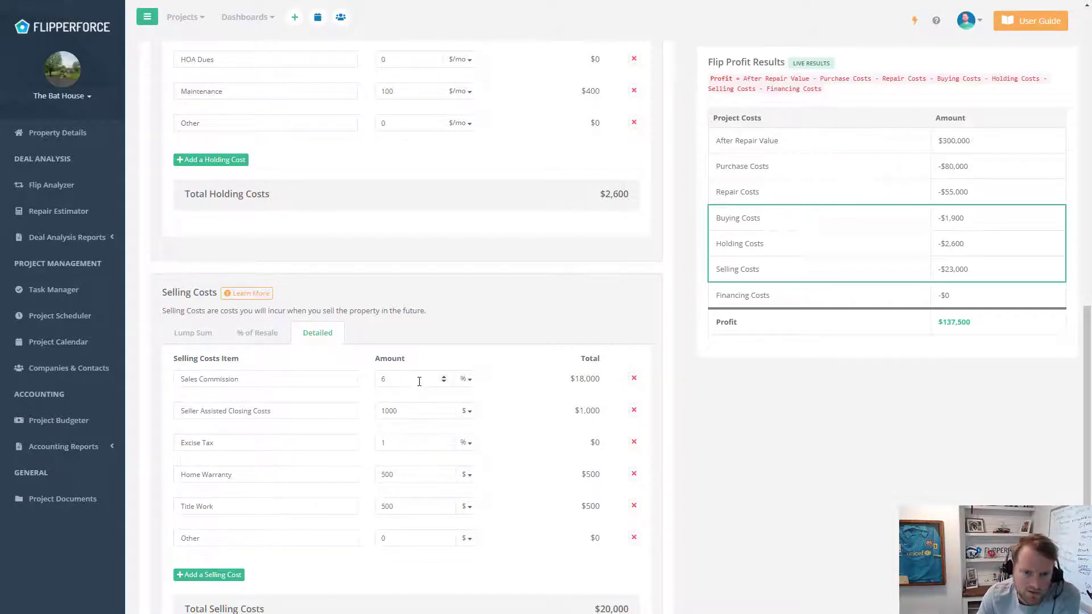
- Check the lump sum and percent-of-resale options for Seller Assisted Closing Costs and Excise Tax, keeping Excise Tax as % of Resale
{"action": "left_click", "coordinate": [462, 408]}
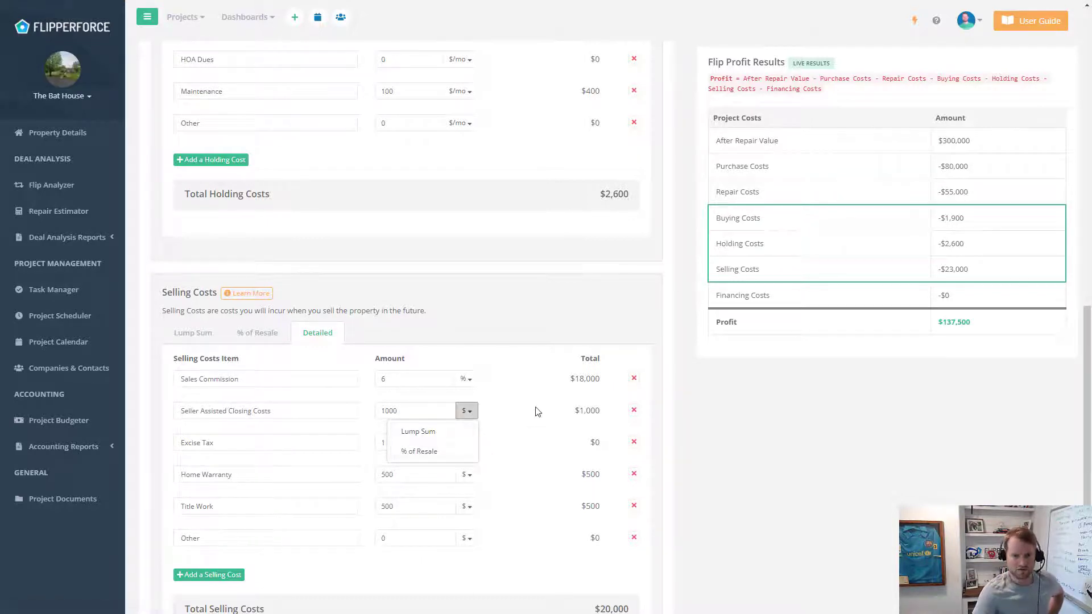
{"action": "left_click", "coordinate": [531, 443]}
{"action": "scroll", "coordinate": [527, 449], "scroll_direction": "down", "scroll_amount": 1}
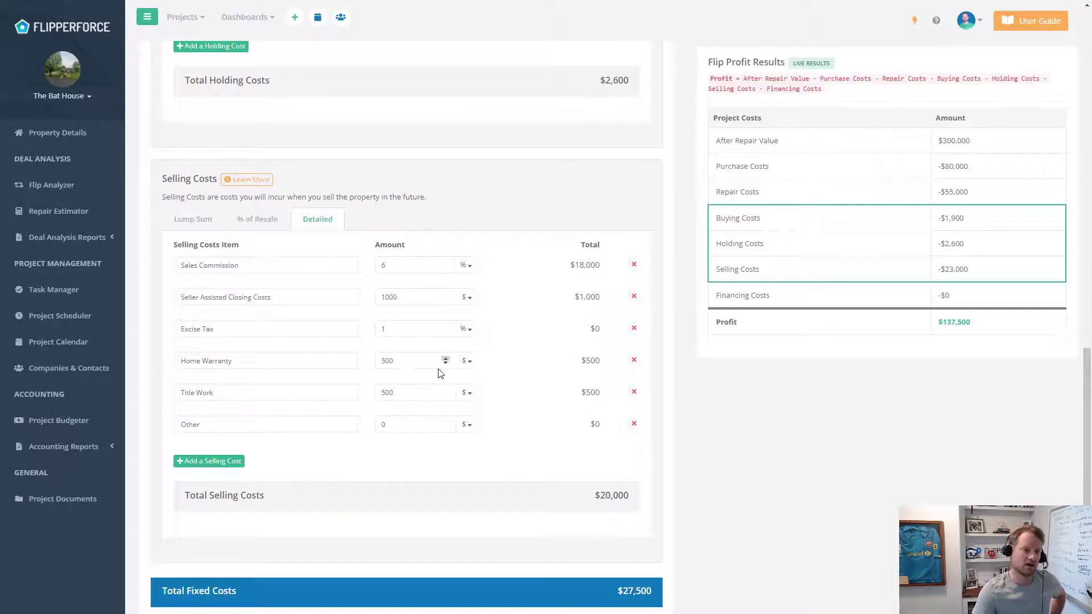
{"action": "left_click", "coordinate": [476, 335]}
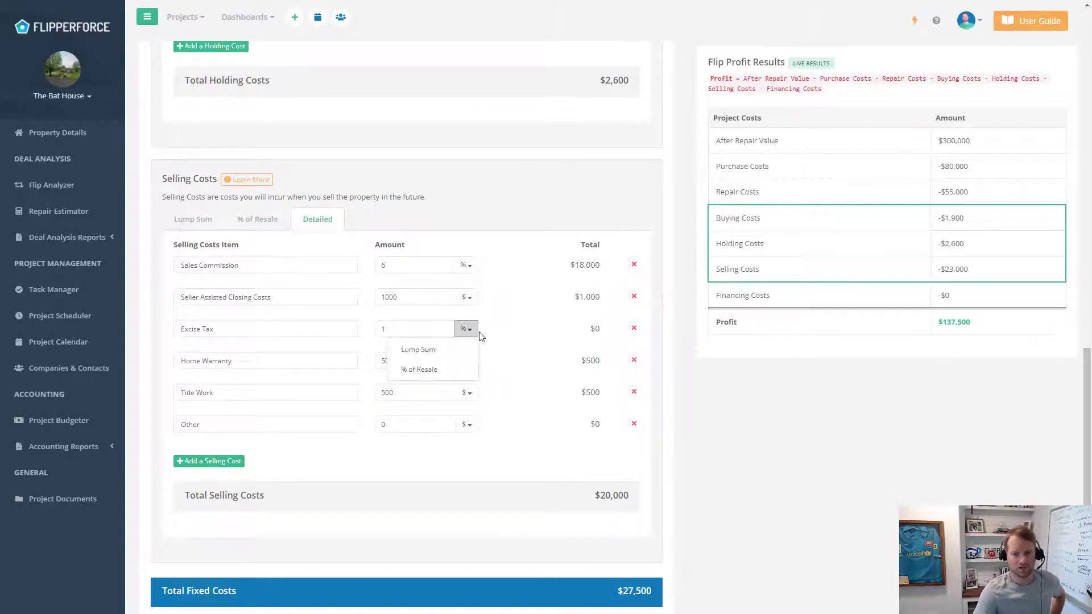
{"action": "left_click", "coordinate": [419, 365]}
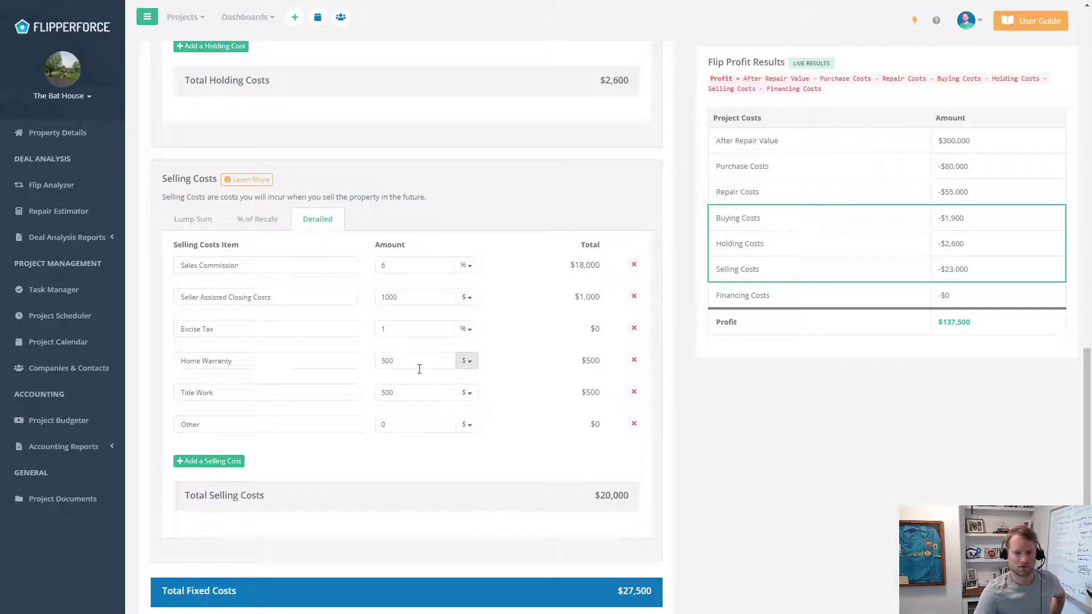
- Add a blank selling cost item, delete it again, and look back over the fixed costs sections
{"action": "left_click", "coordinate": [220, 463]}
{"action": "left_click", "coordinate": [633, 455]}
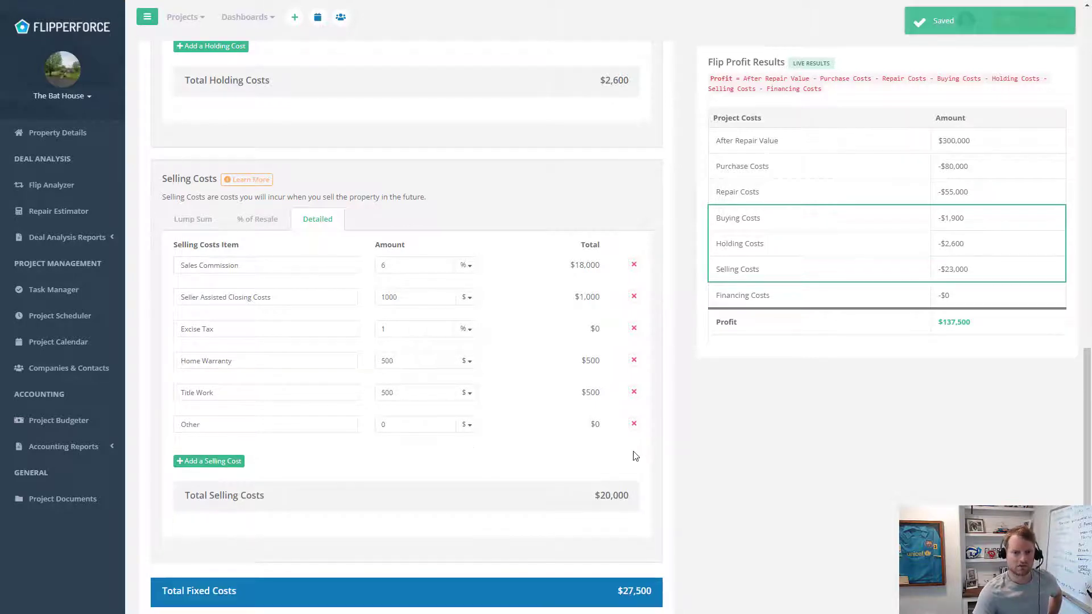
{"action": "scroll", "coordinate": [667, 452], "scroll_direction": "down", "scroll_amount": 1}
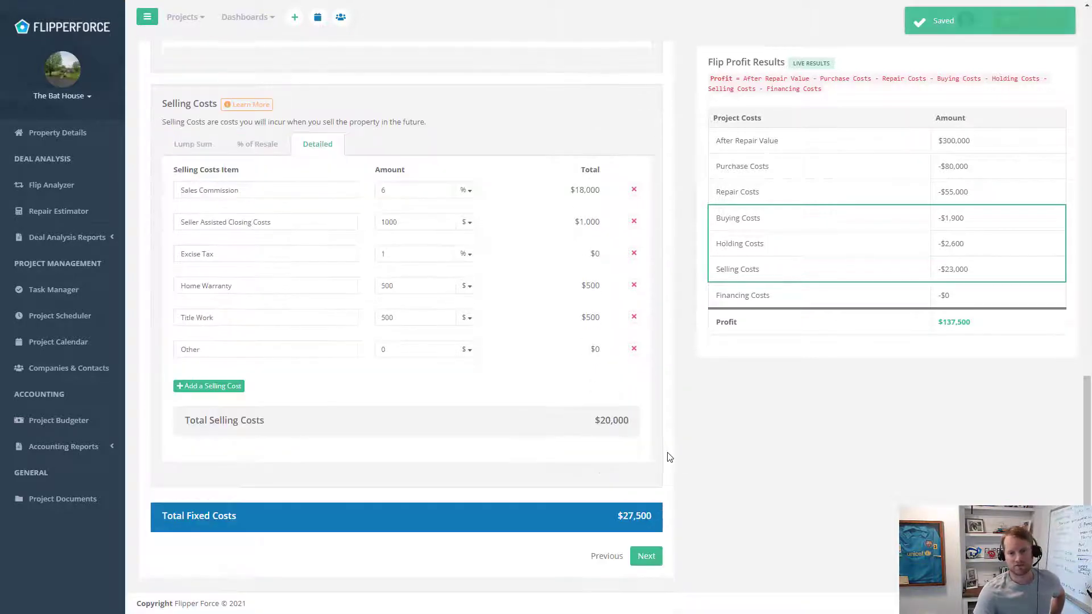
{"action": "scroll", "coordinate": [682, 449], "scroll_direction": "up", "scroll_amount": 10}
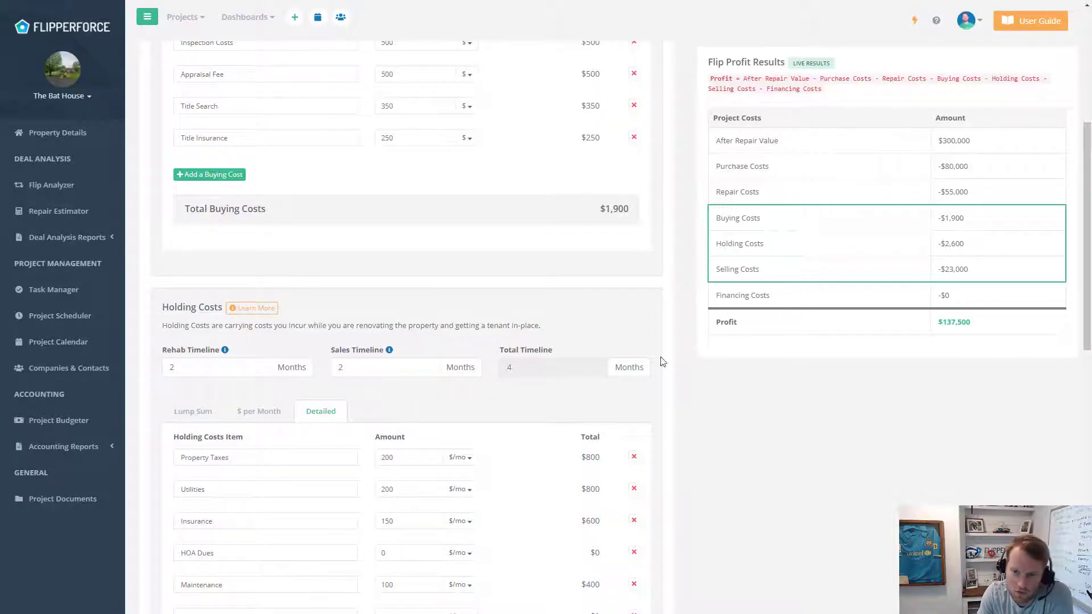
- Continue to the Financing step and select Loan as the funding strategy
{"action": "scroll", "coordinate": [597, 370], "scroll_direction": "down", "scroll_amount": 5}
{"action": "scroll", "coordinate": [620, 509], "scroll_direction": "down", "scroll_amount": 5}
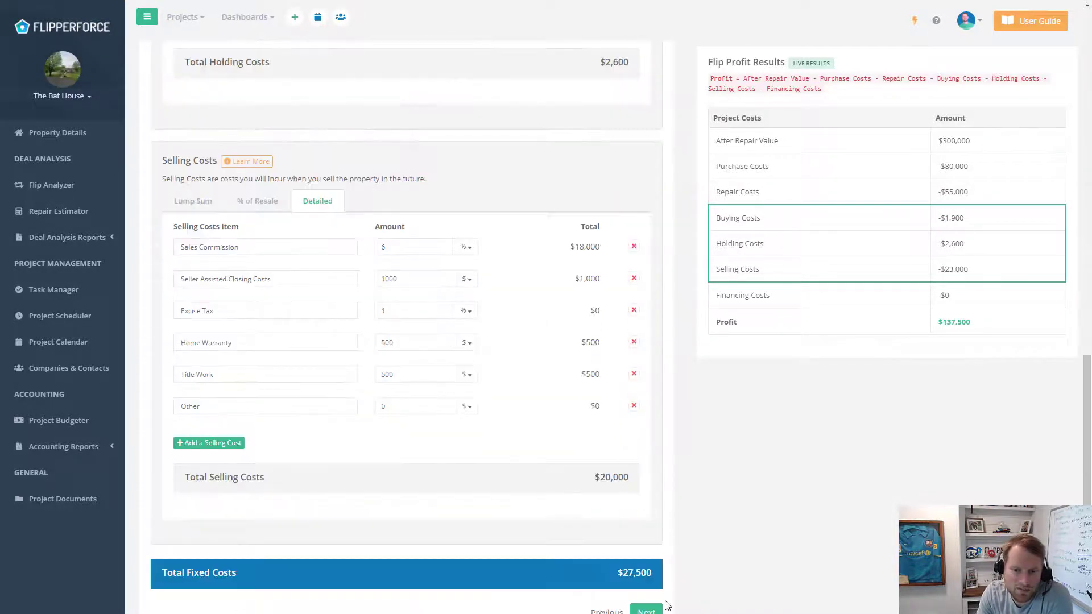
{"action": "scroll", "coordinate": [682, 546], "scroll_direction": "down", "scroll_amount": 1}
{"action": "left_click", "coordinate": [643, 563]}
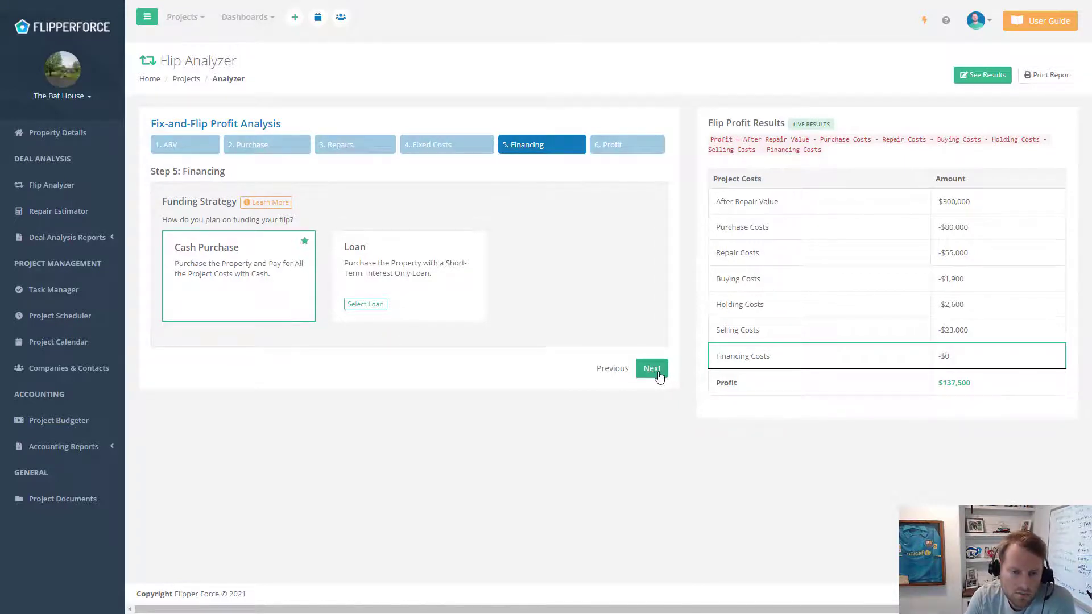
{"action": "left_click", "coordinate": [379, 307]}
- Examine Loan 1's Purchase & Repairs loan amount setup, including both LTV percentages and the total loan amount
{"action": "scroll", "coordinate": [534, 343], "scroll_direction": "down", "scroll_amount": 4}
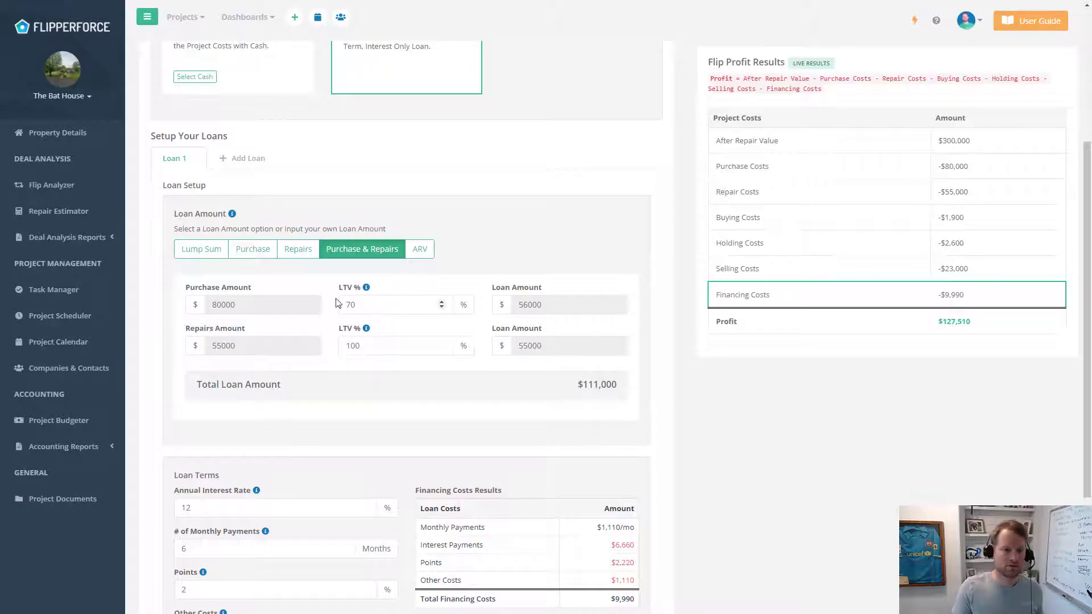
{"action": "left_click", "coordinate": [408, 344]}
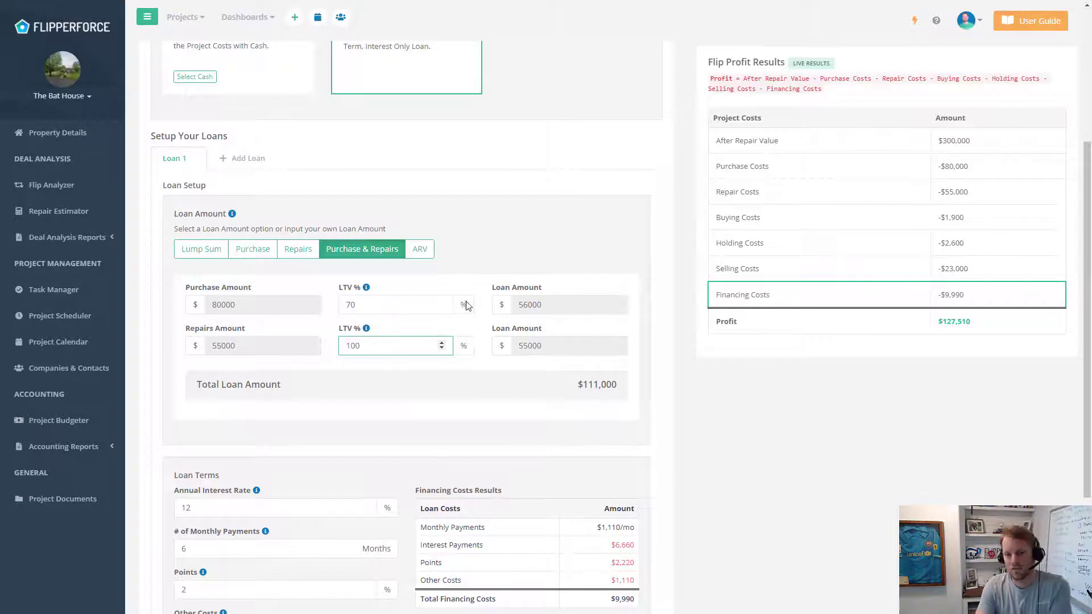
{"action": "left_click", "coordinate": [436, 289]}
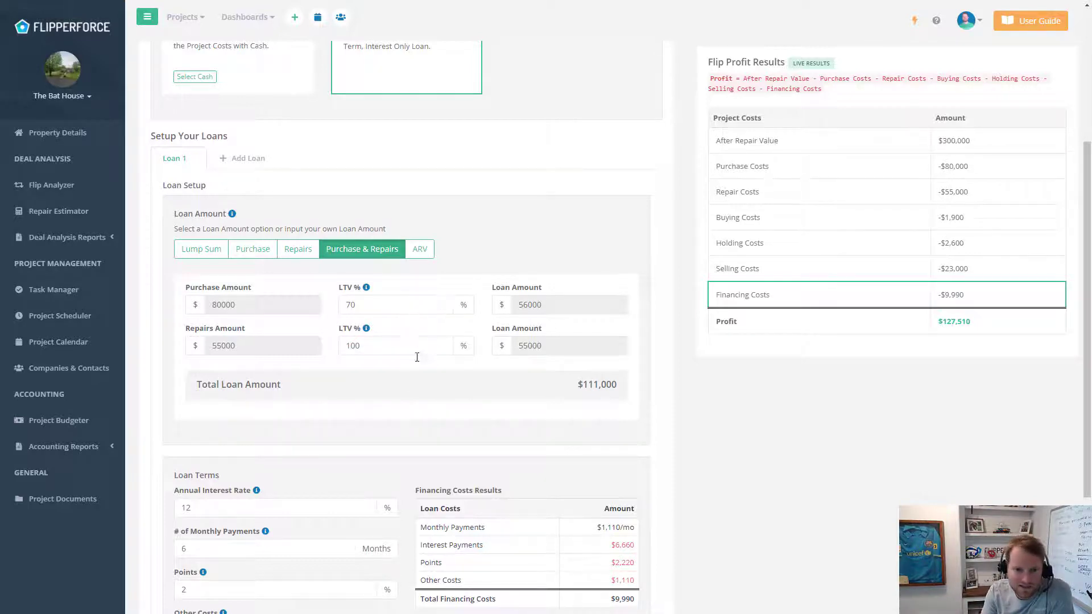
{"action": "left_click", "coordinate": [406, 304]}
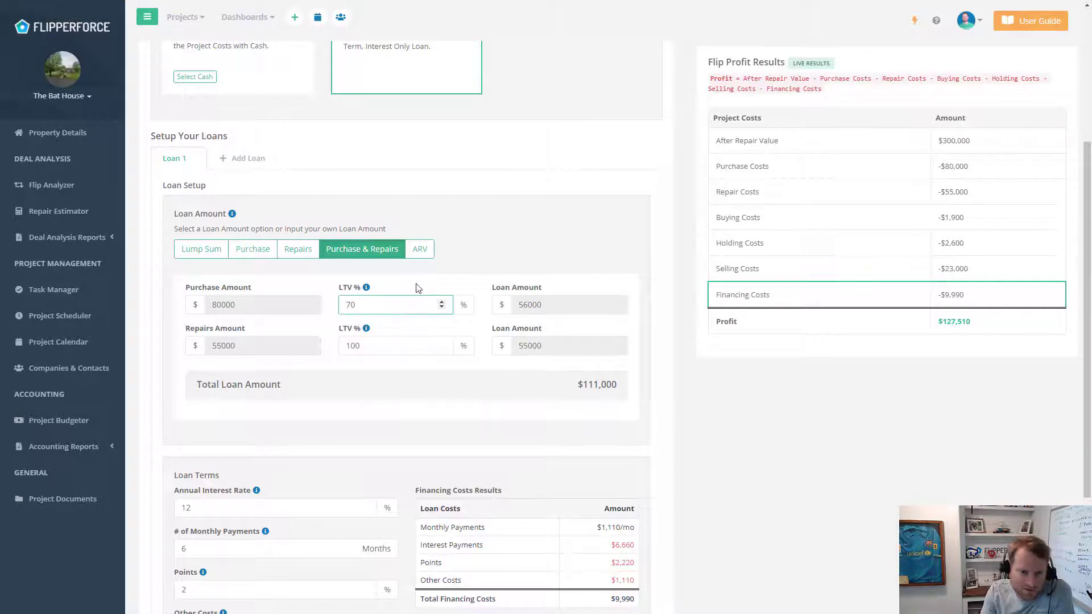
{"action": "left_click", "coordinate": [416, 284]}
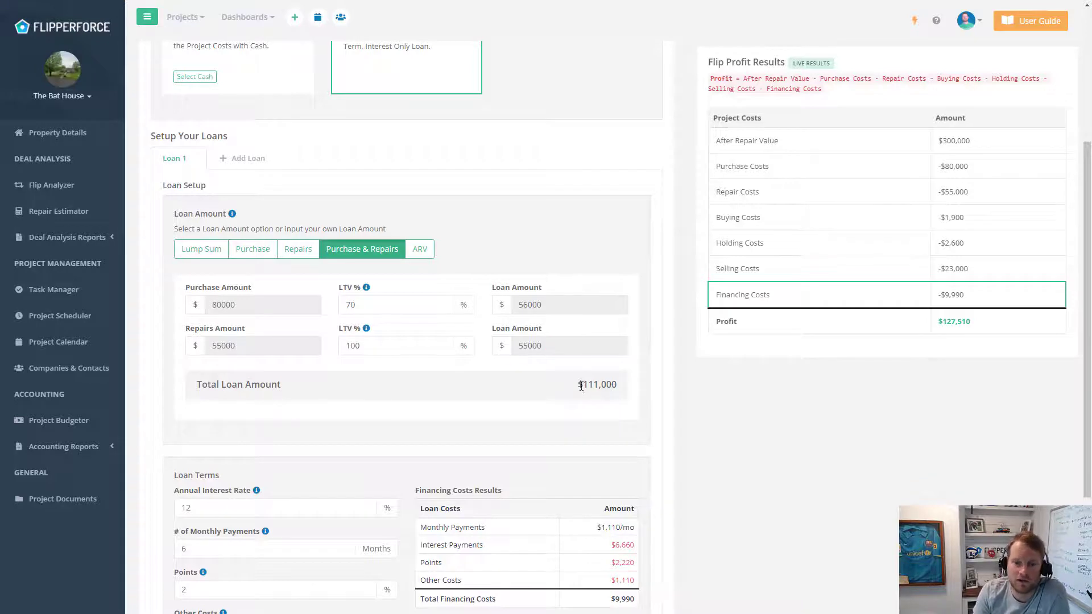
{"action": "left_click_drag", "start_coordinate": [581, 386], "coordinate": [603, 400]}
{"action": "left_click", "coordinate": [524, 434]}
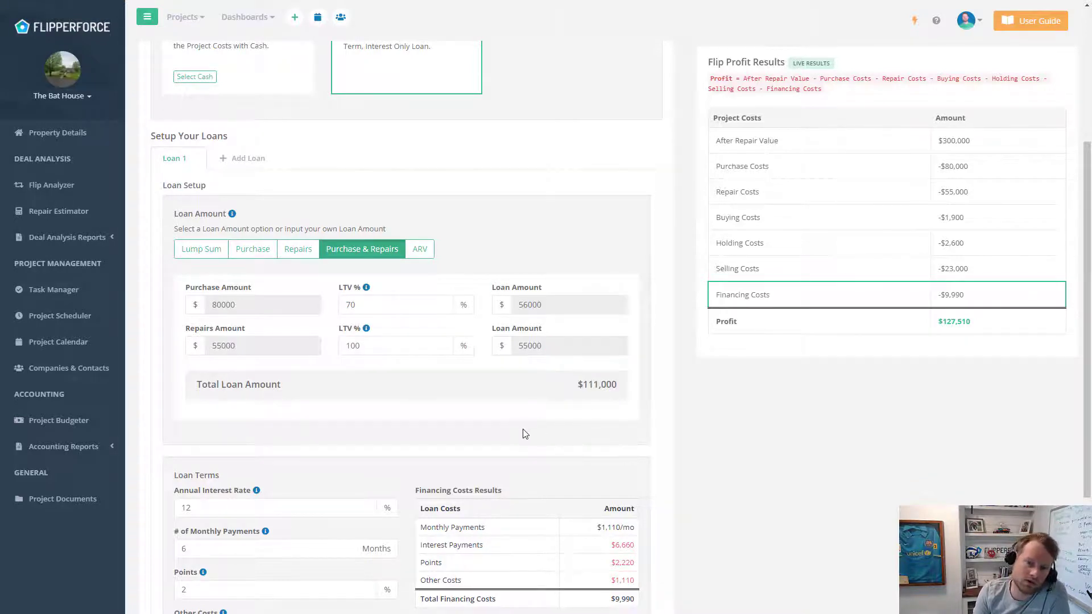
- Check the annual interest rate in the loan terms, try 4 monthly payments, and set the number back to 6
{"action": "scroll", "coordinate": [524, 429], "scroll_direction": "down", "scroll_amount": 2}
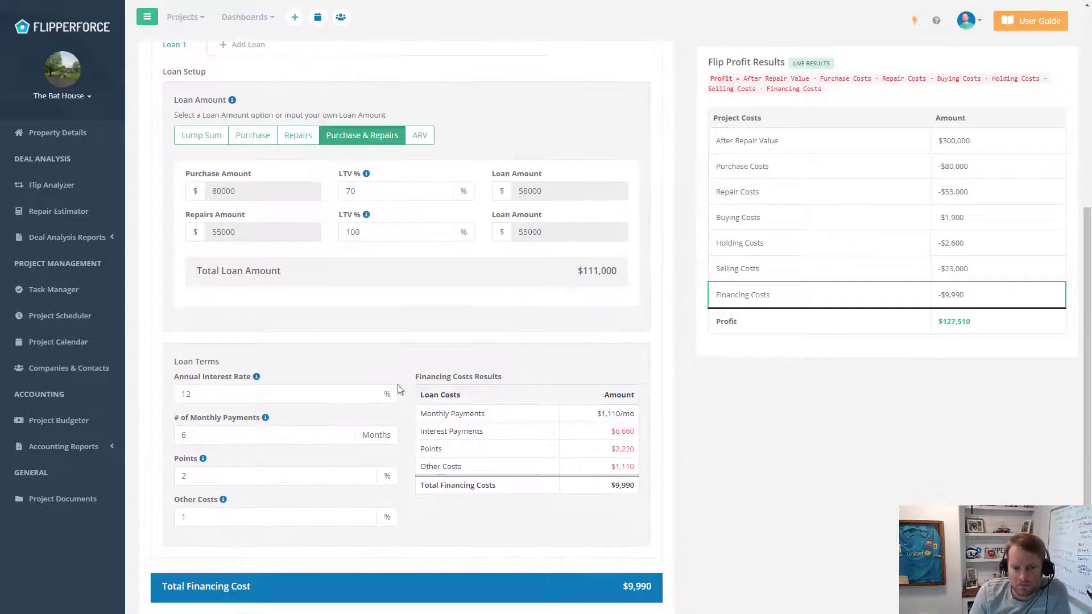
{"action": "left_click", "coordinate": [350, 397]}
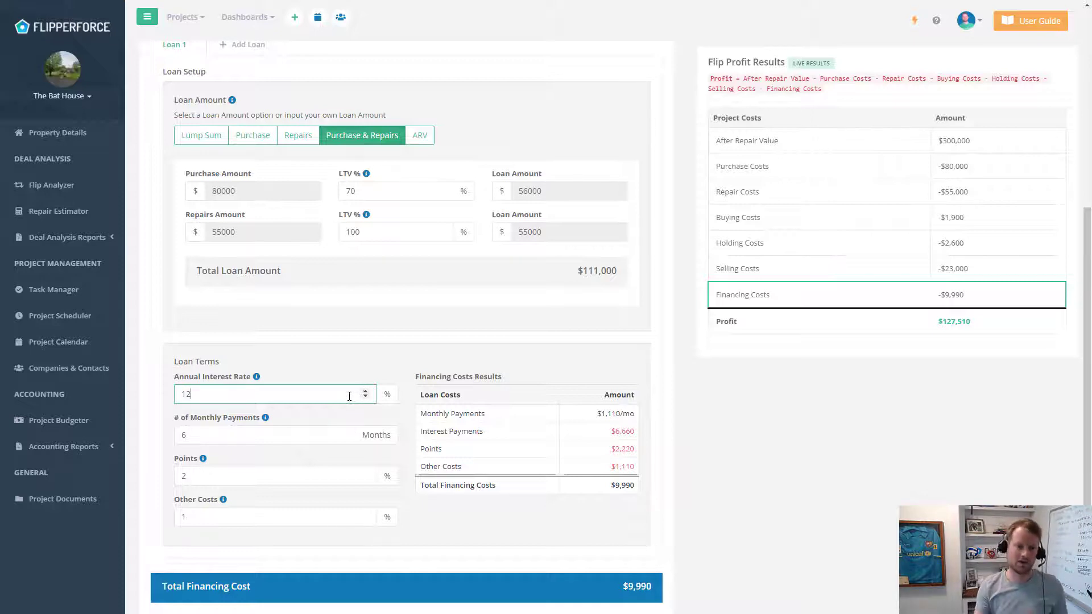
{"action": "left_click", "coordinate": [283, 438]}
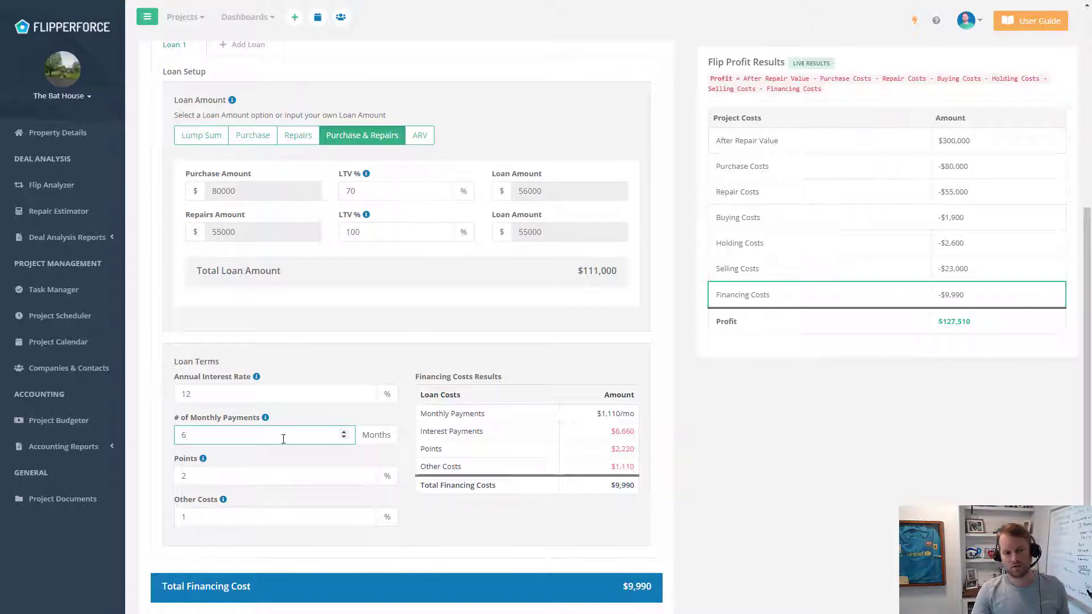
{"action": "left_click_drag", "start_coordinate": [231, 434], "coordinate": [177, 437]}
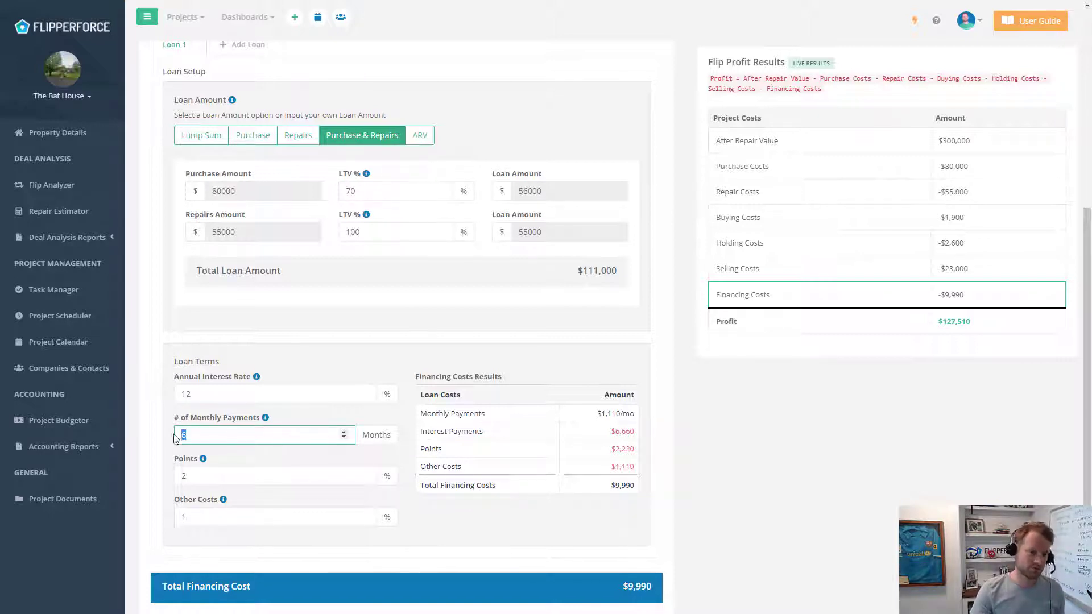
{"action": "type", "text": "4"}
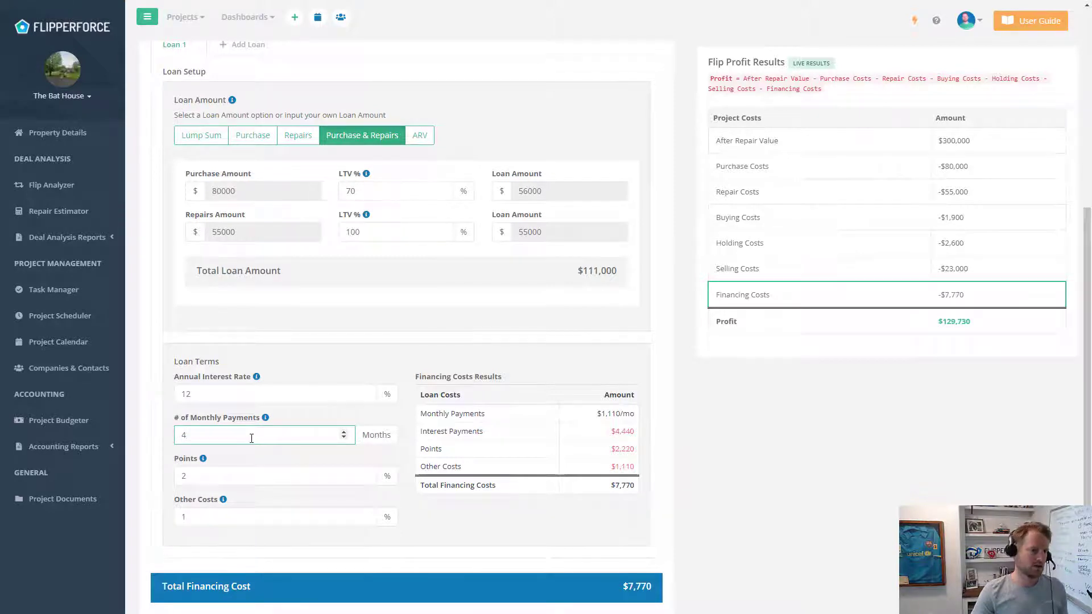
{"action": "type", "text": "6"}
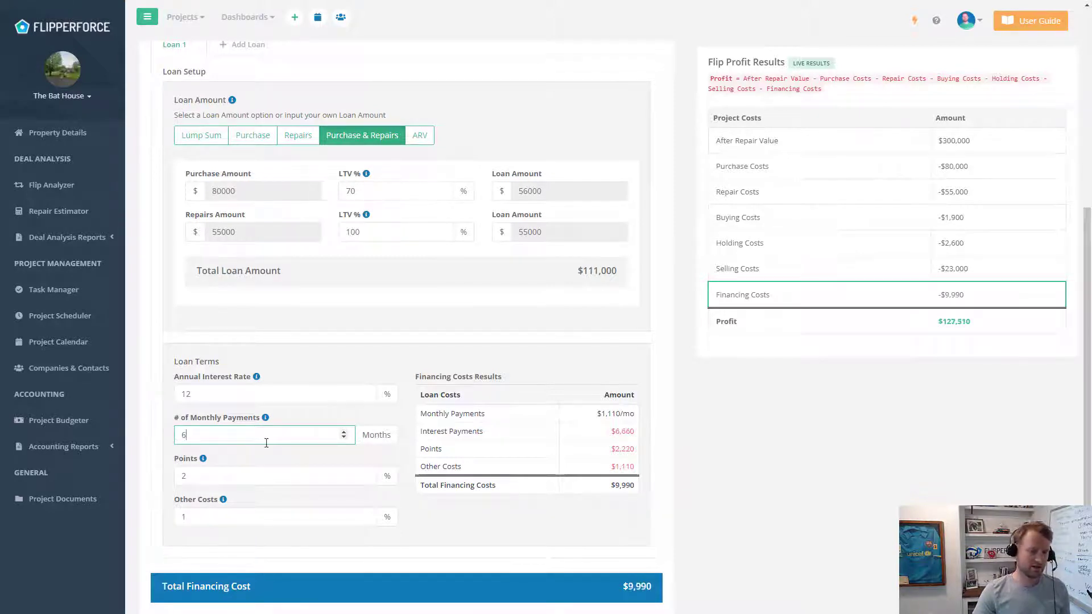
{"action": "left_click", "coordinate": [375, 426]}
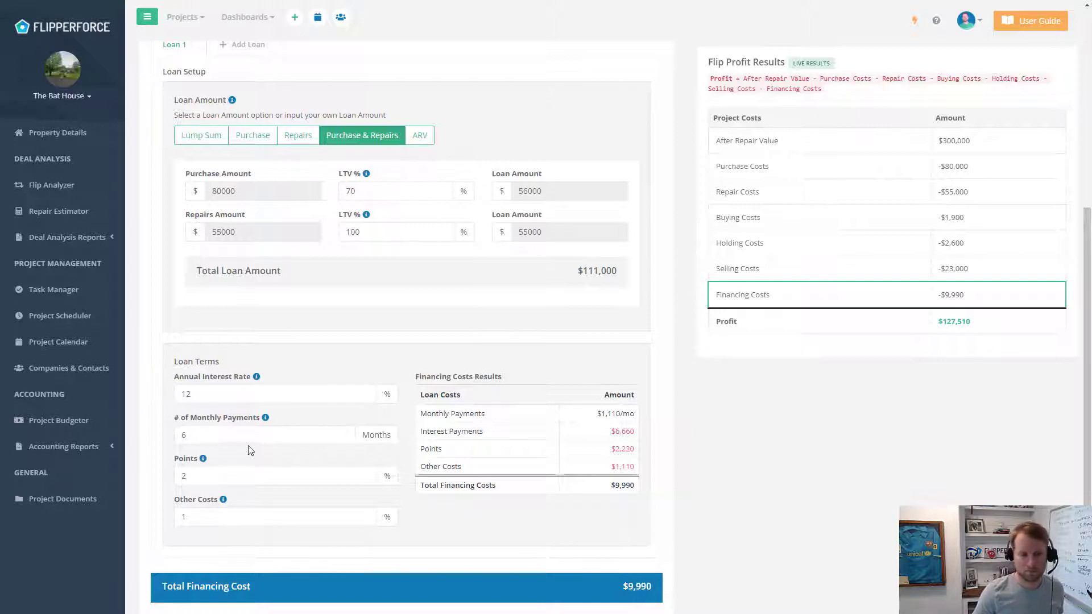
- Review the loan's number of monthly payments, points, and other costs percentages
{"action": "double_click", "coordinate": [214, 436]}
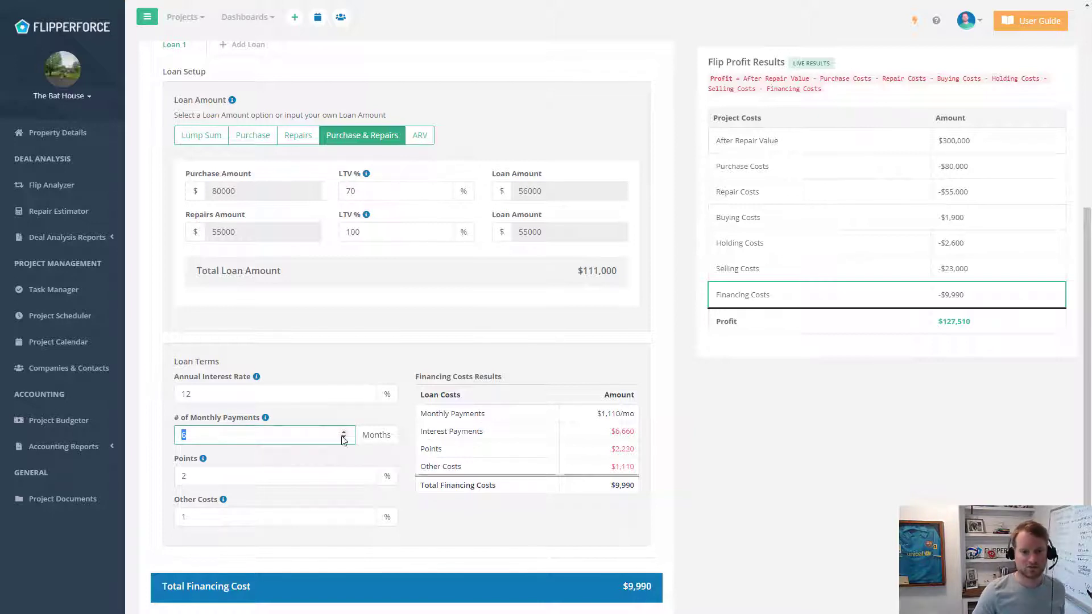
{"action": "left_click", "coordinate": [353, 421]}
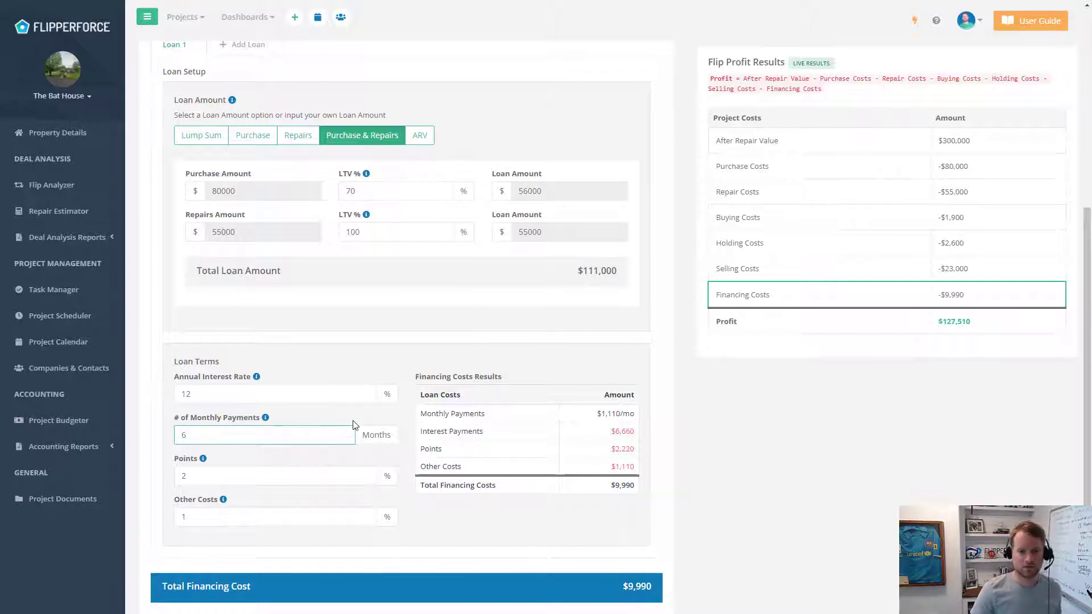
{"action": "left_click", "coordinate": [217, 481]}
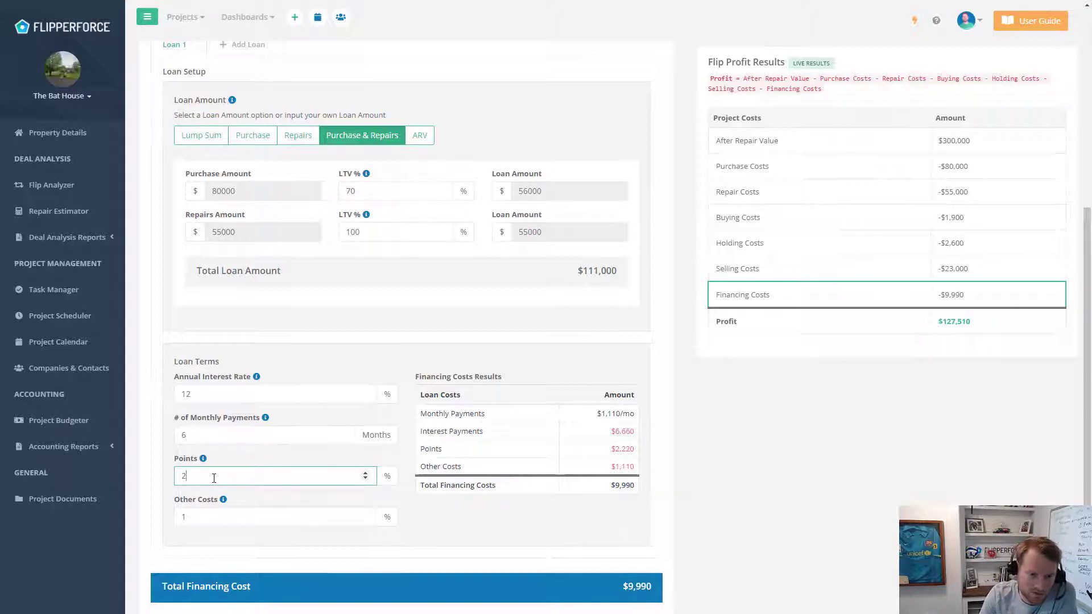
{"action": "left_click", "coordinate": [216, 515]}
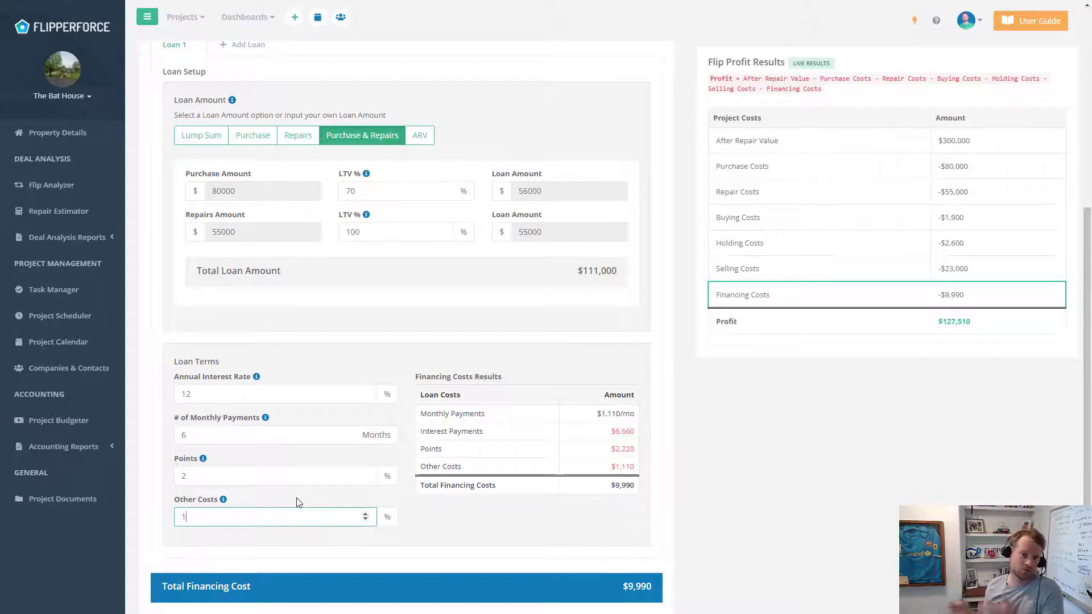
{"action": "left_click", "coordinate": [465, 515]}
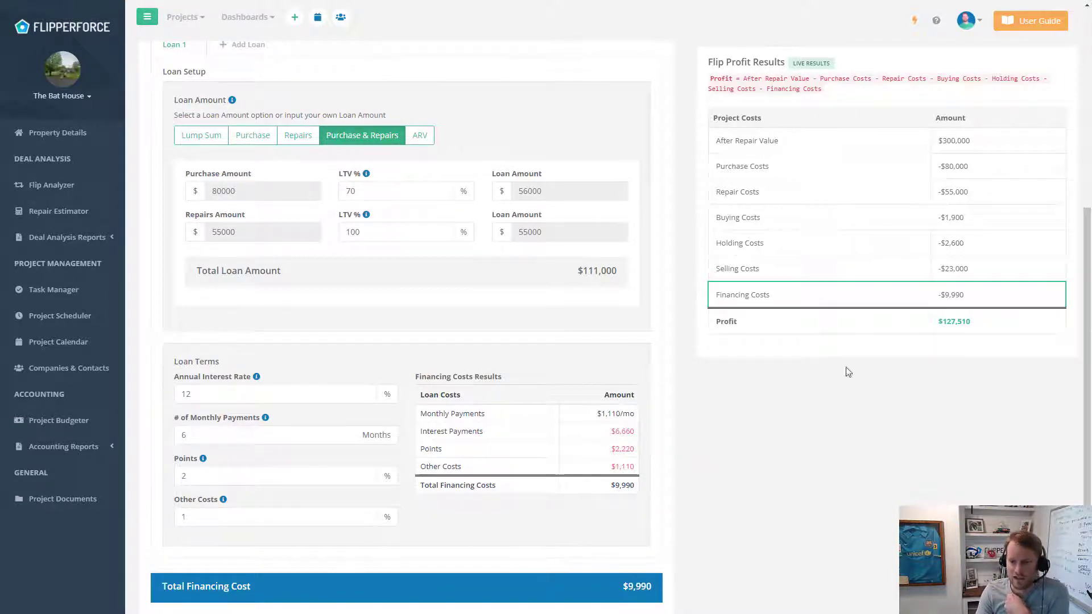
- Compare the profit with the After Repair Value and Purchase Costs in the live Flip Profit Results
{"action": "triple_click", "coordinate": [951, 320]}
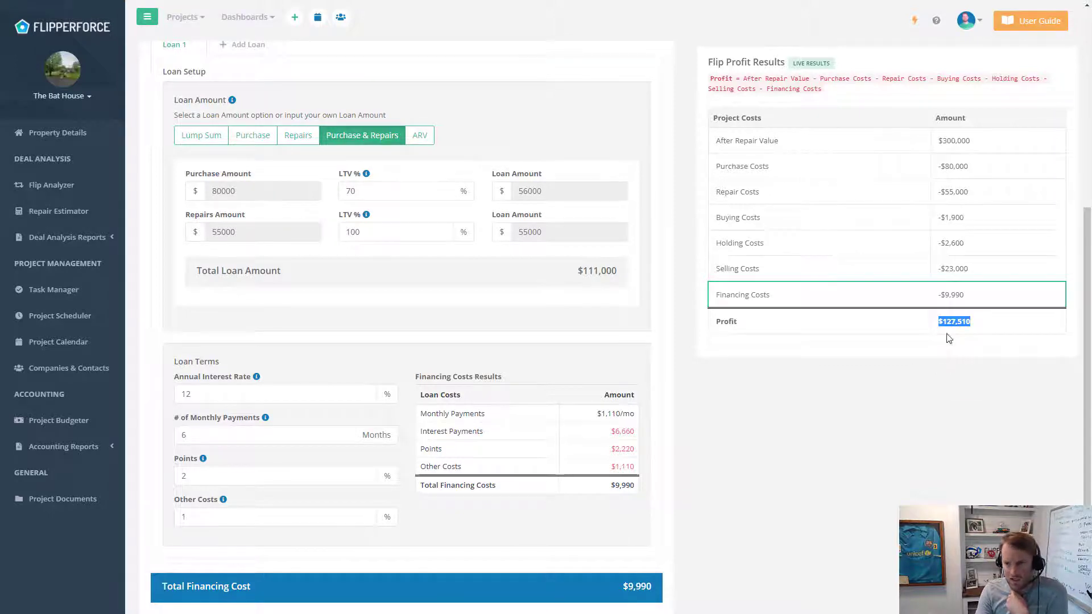
{"action": "left_click", "coordinate": [962, 141]}
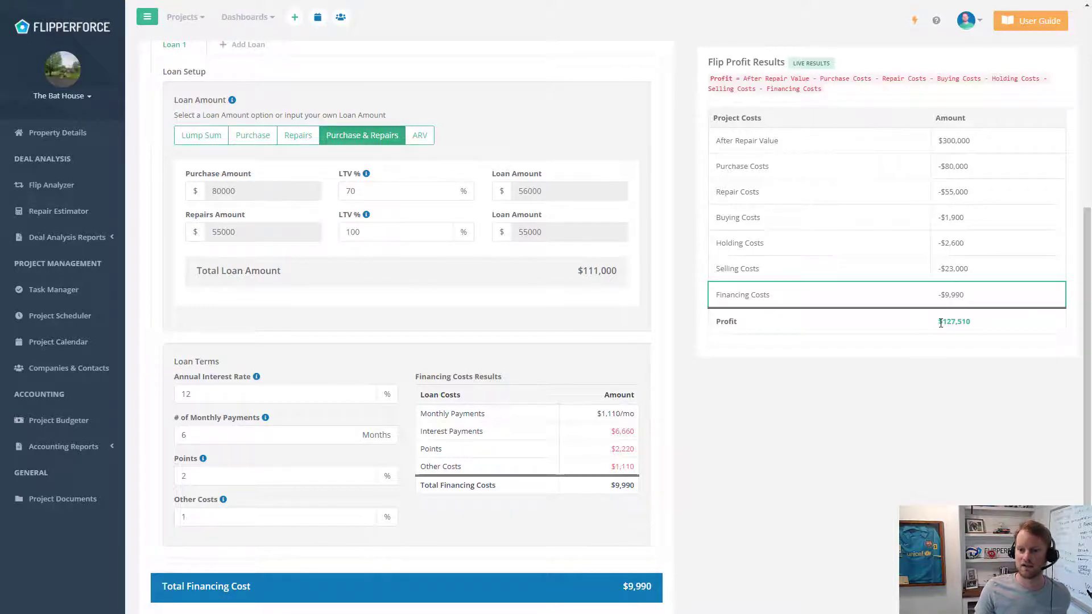
{"action": "left_click_drag", "start_coordinate": [972, 327], "coordinate": [992, 344]}
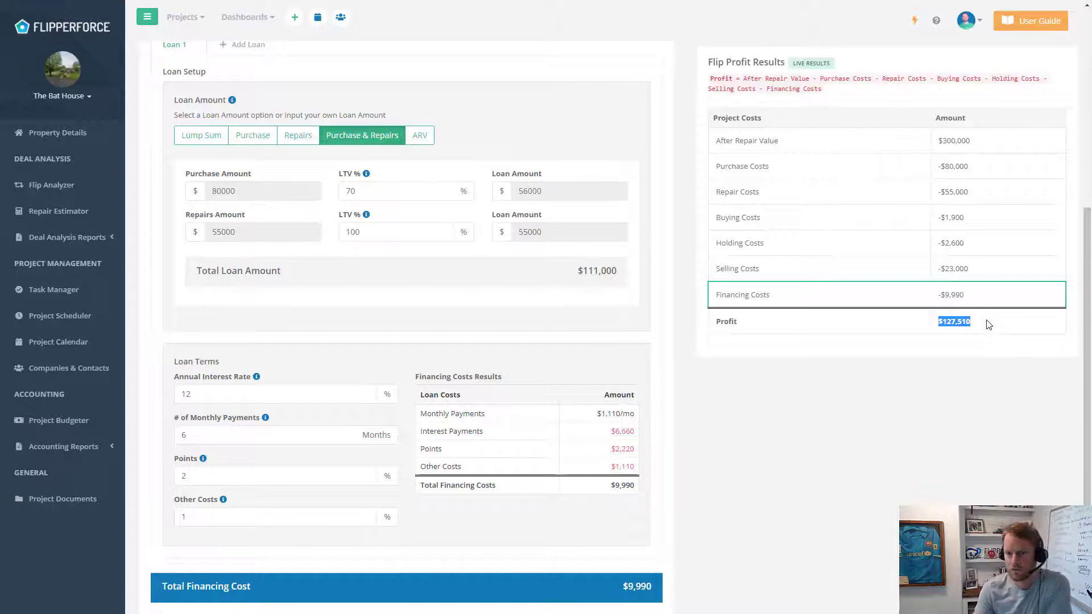
{"action": "left_click", "coordinate": [960, 170]}
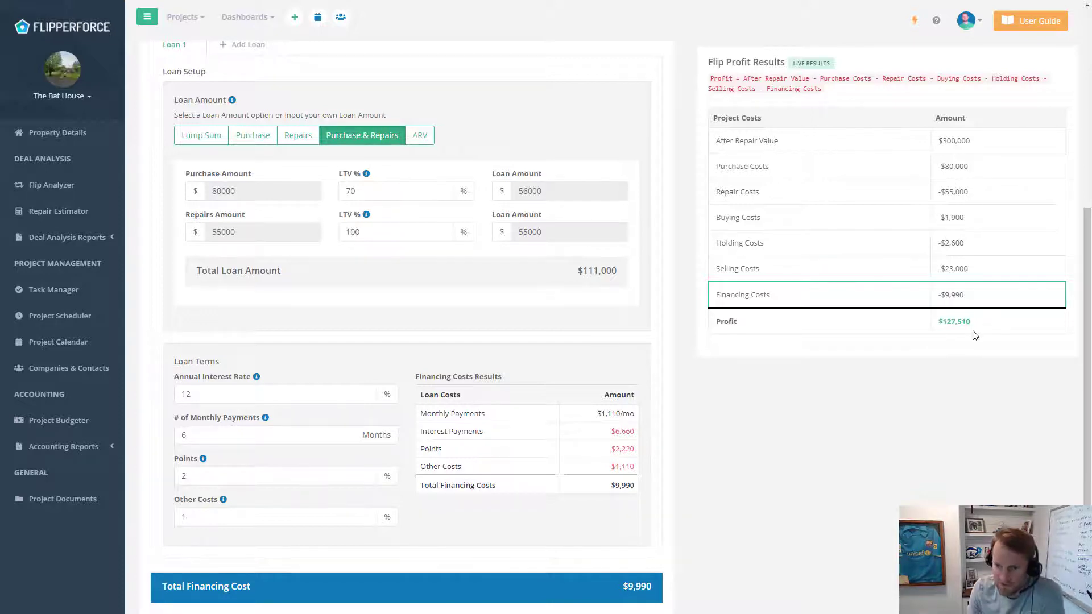
{"action": "left_click_drag", "start_coordinate": [943, 331], "coordinate": [992, 338]}
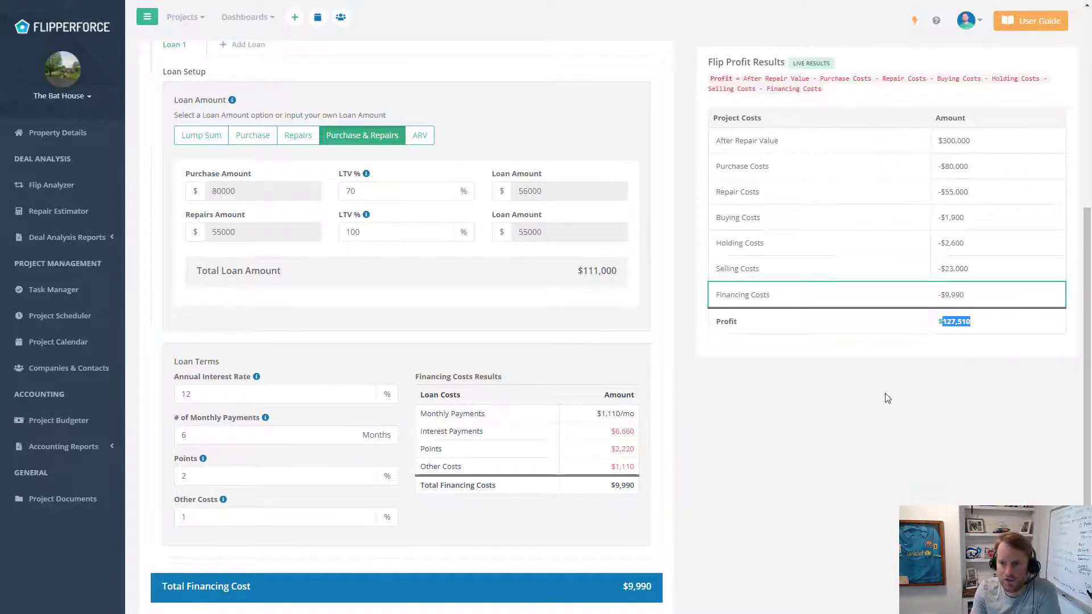
{"action": "left_click", "coordinate": [948, 353]}
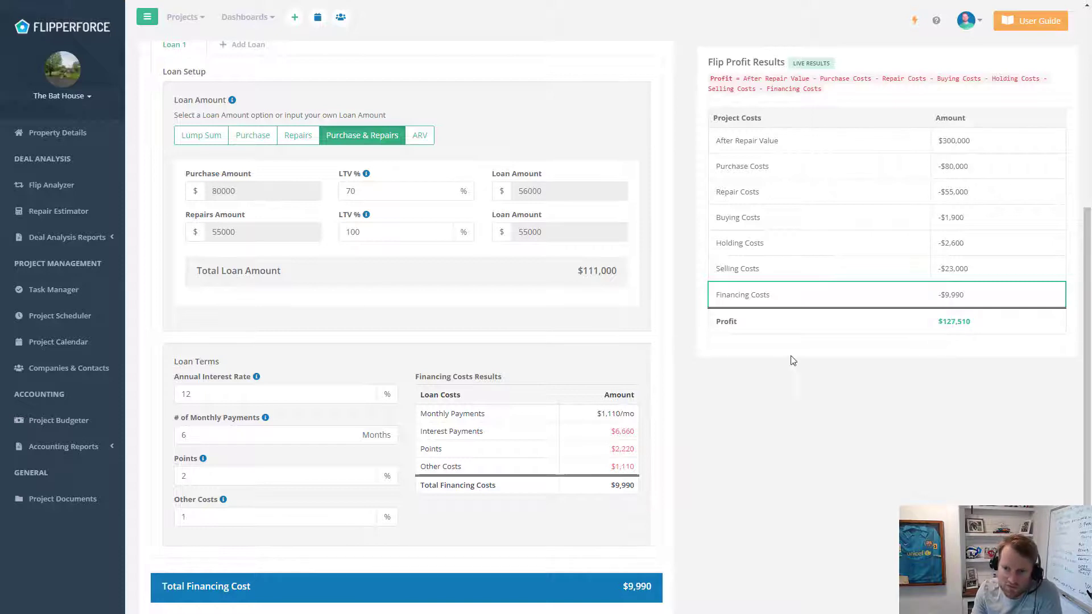
- Continue to the Profit Results step and check the purchase costs and profit in the results table
{"action": "scroll", "coordinate": [786, 342], "scroll_direction": "down", "scroll_amount": 2}
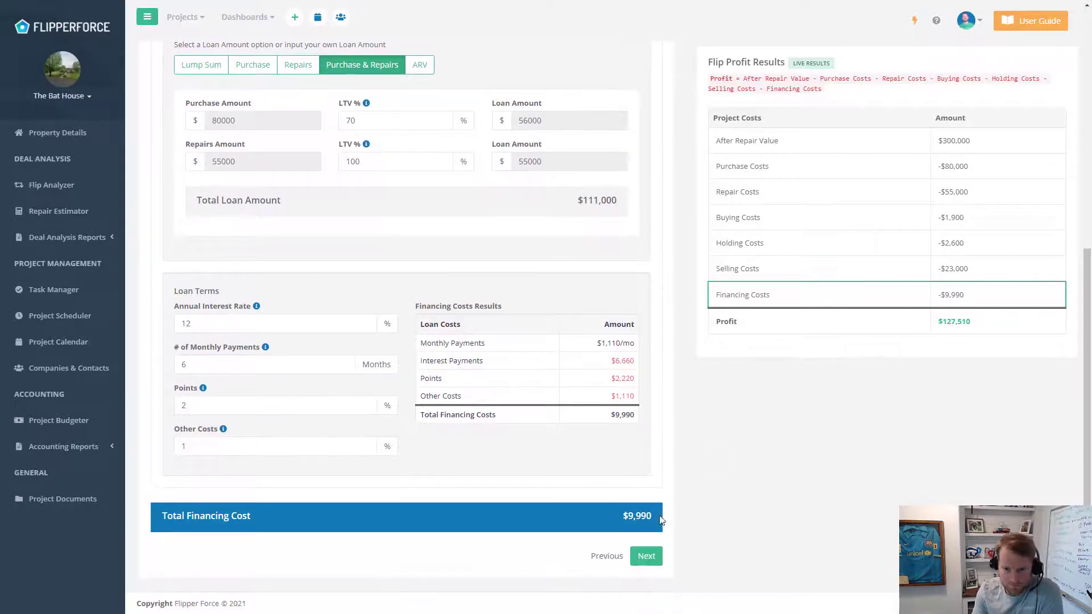
{"action": "left_click", "coordinate": [646, 555]}
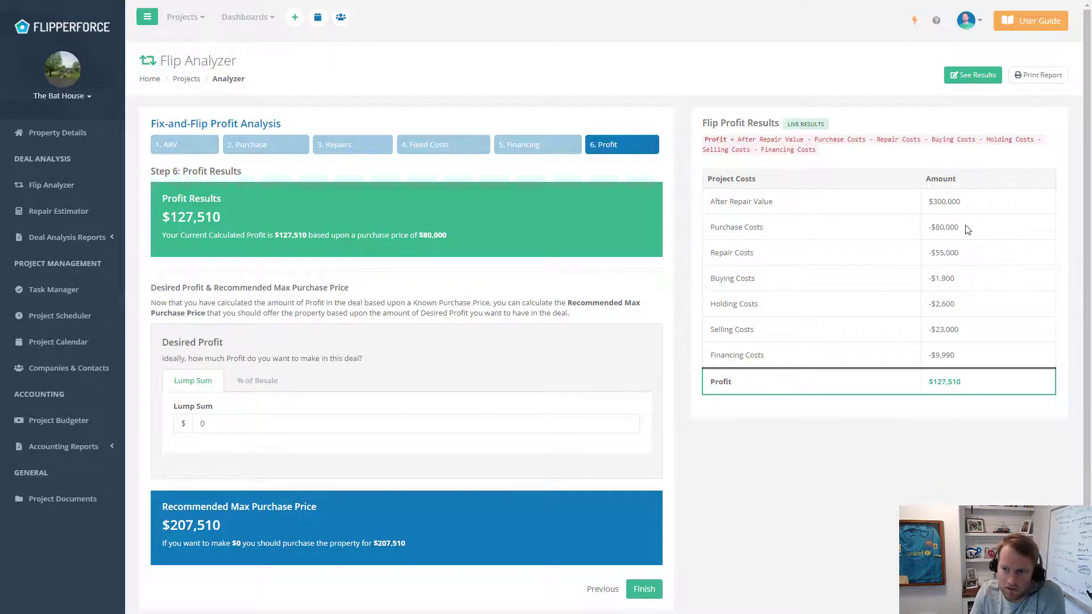
{"action": "left_click_drag", "start_coordinate": [964, 232], "coordinate": [911, 231]}
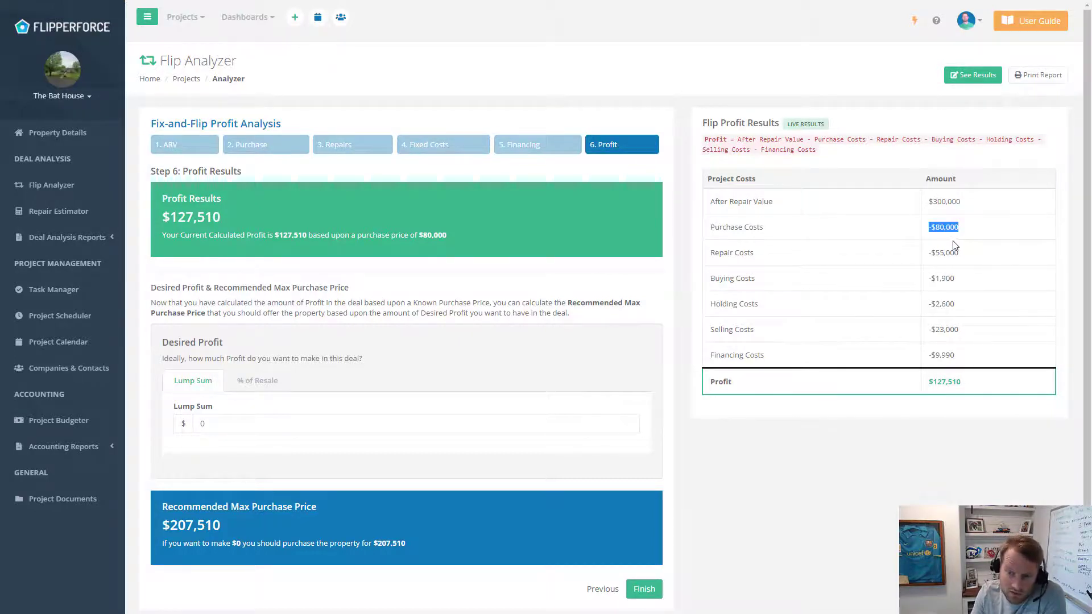
{"action": "left_click", "coordinate": [961, 253]}
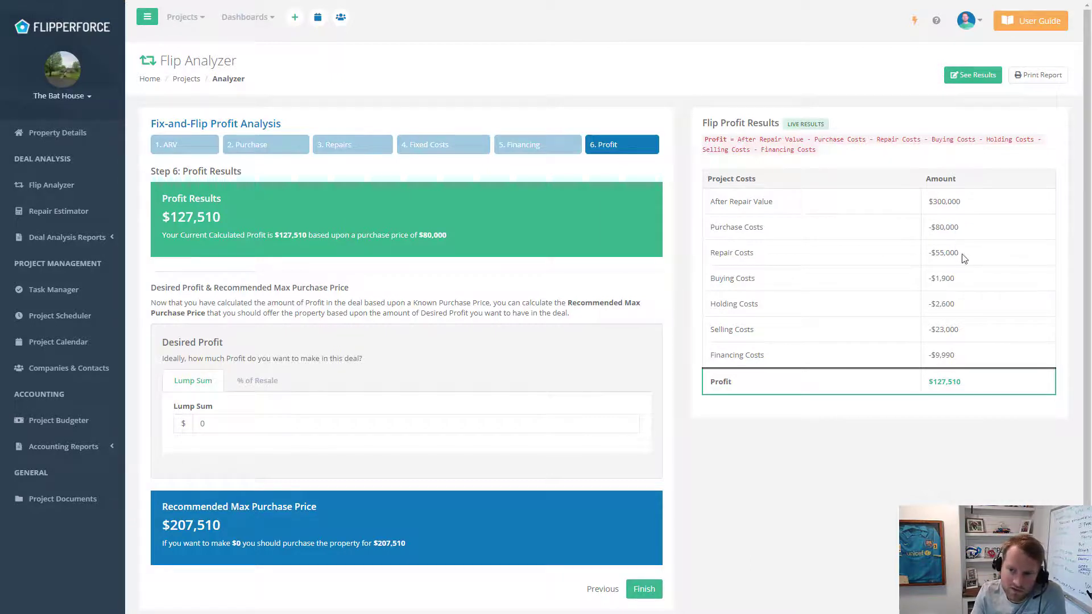
{"action": "left_click_drag", "start_coordinate": [928, 384], "coordinate": [966, 388]}
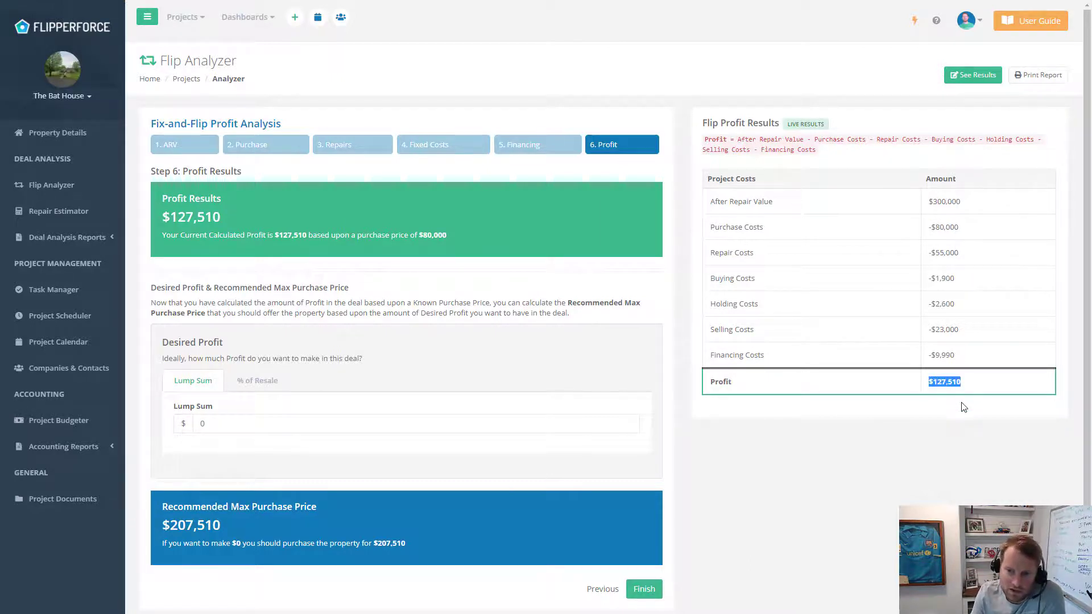
{"action": "left_click", "coordinate": [876, 401]}
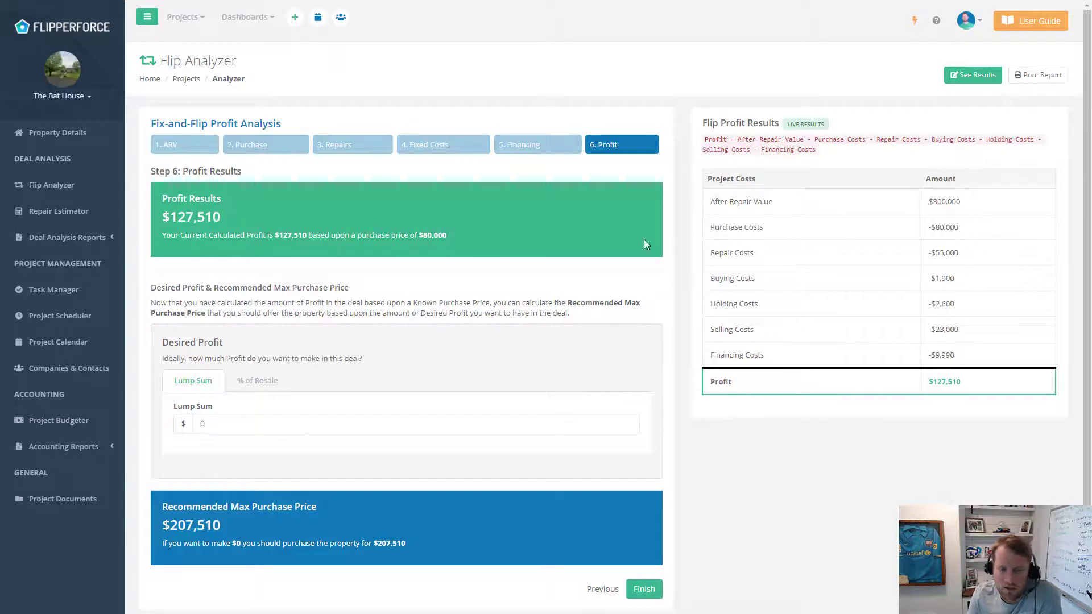
- Look over the calculated profit once more and switch the Desired Profit from a lump sum to % of Resale
{"action": "scroll", "coordinate": [800, 275], "scroll_direction": "down", "scroll_amount": 1}
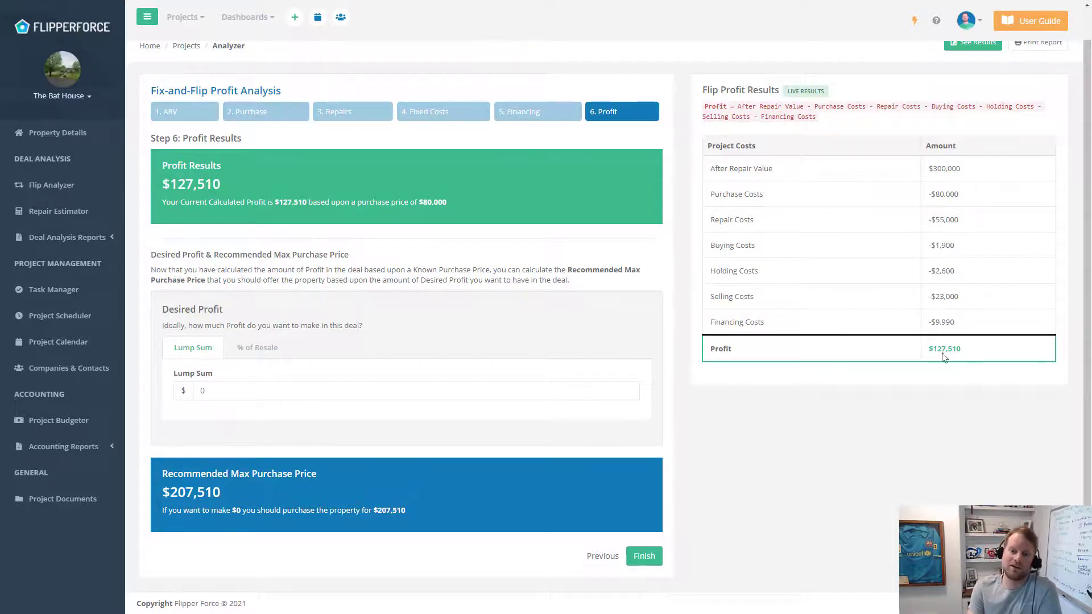
{"action": "left_click_drag", "start_coordinate": [928, 350], "coordinate": [978, 363]}
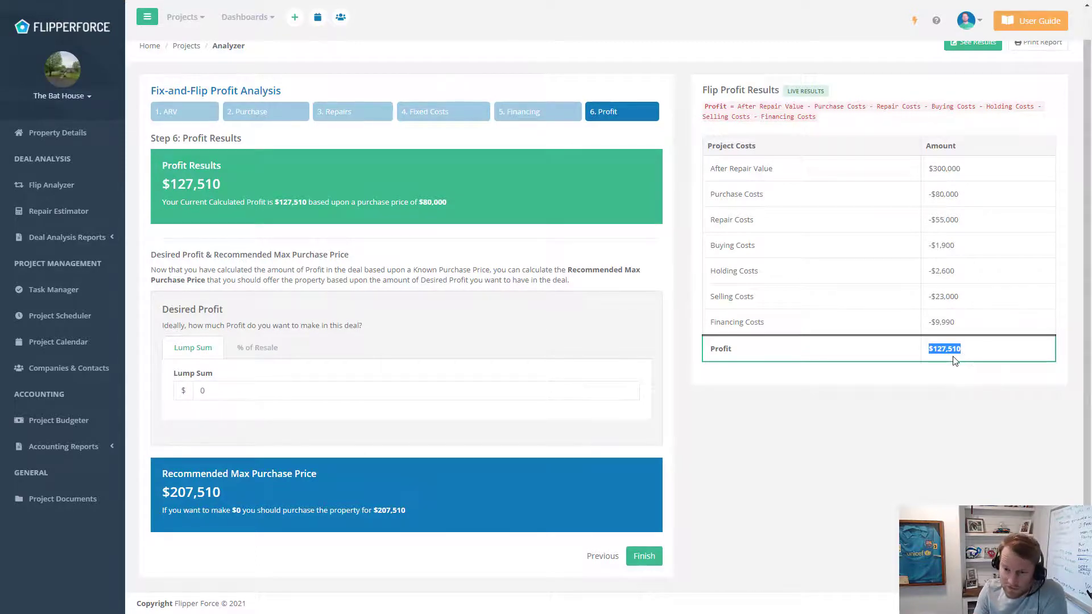
{"action": "left_click", "coordinate": [955, 361]}
{"action": "left_click", "coordinate": [261, 349]}
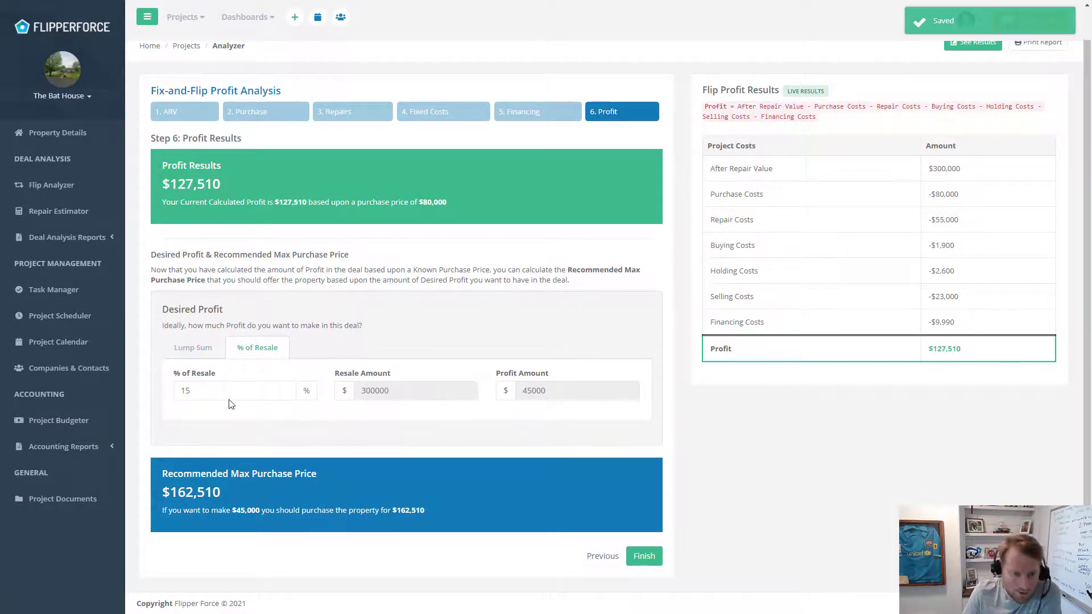
- Switch the Desired Profit to a lump sum and set it to $30,000
{"action": "left_click", "coordinate": [196, 349]}
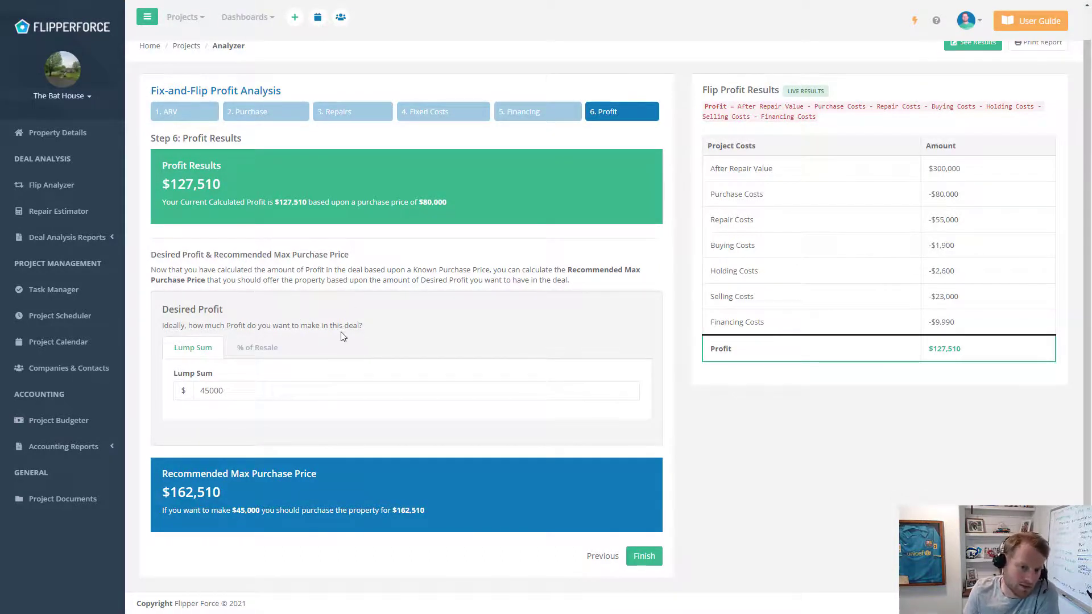
{"action": "left_click", "coordinate": [264, 356]}
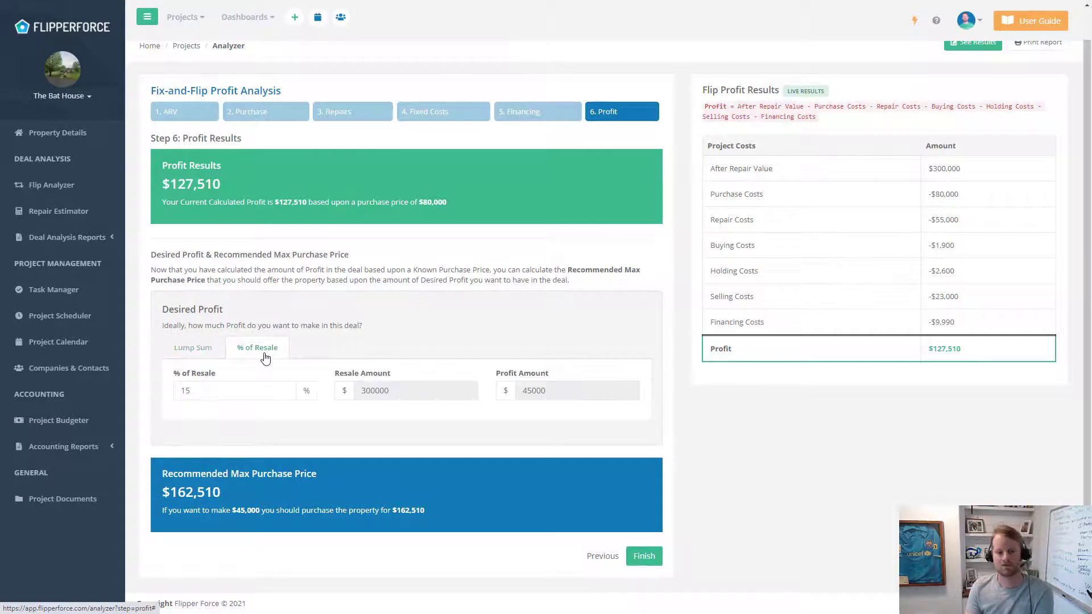
{"action": "left_click", "coordinate": [210, 352]}
{"action": "left_click", "coordinate": [178, 392]}
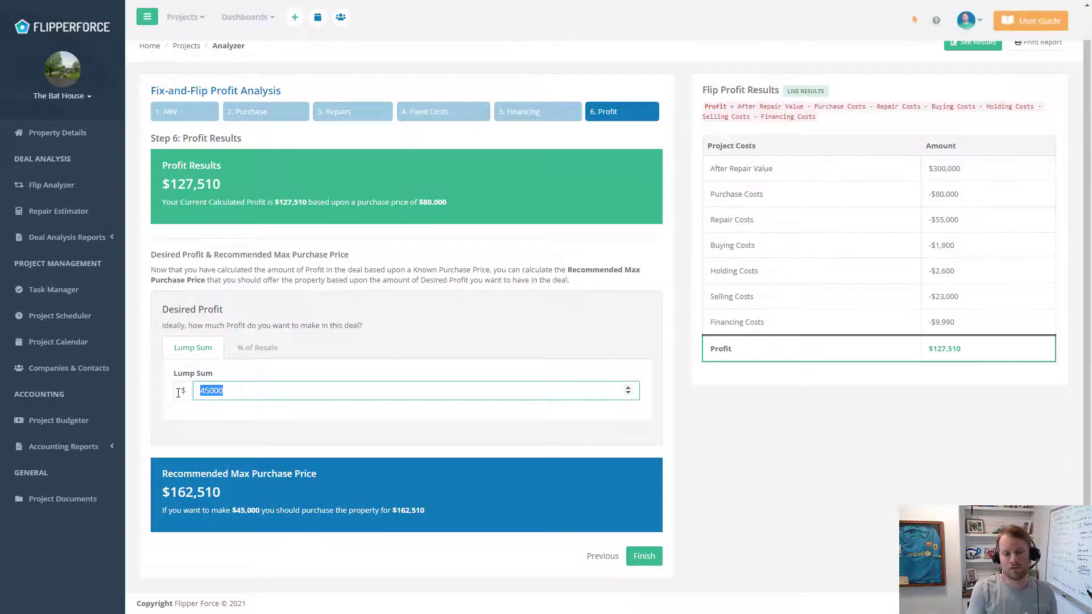
{"action": "type", "text": "30"}
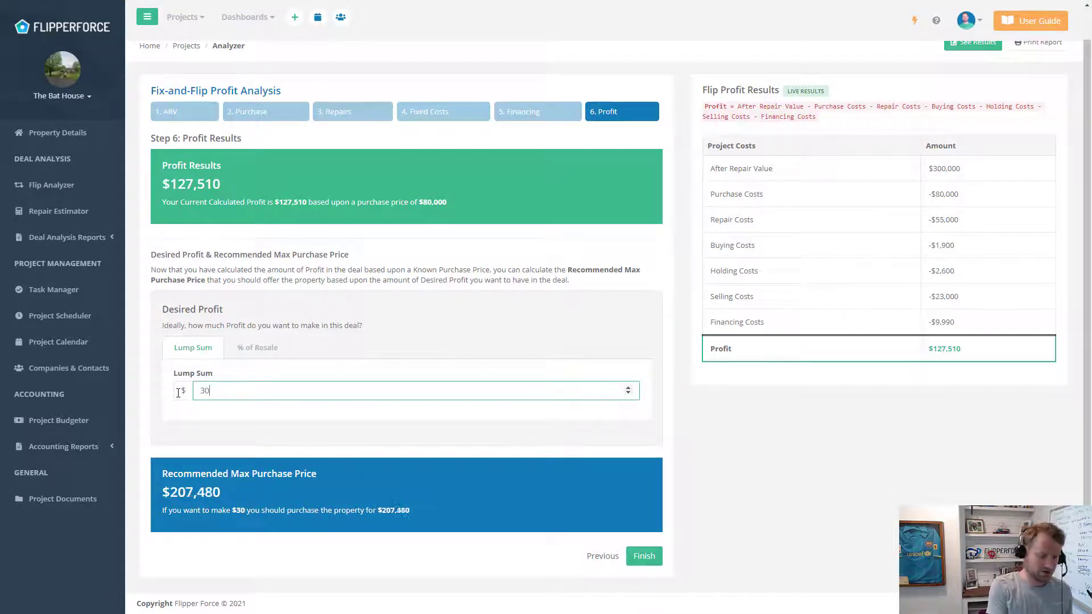
{"action": "type", "text": "000"}
{"action": "left_click", "coordinate": [262, 437]}
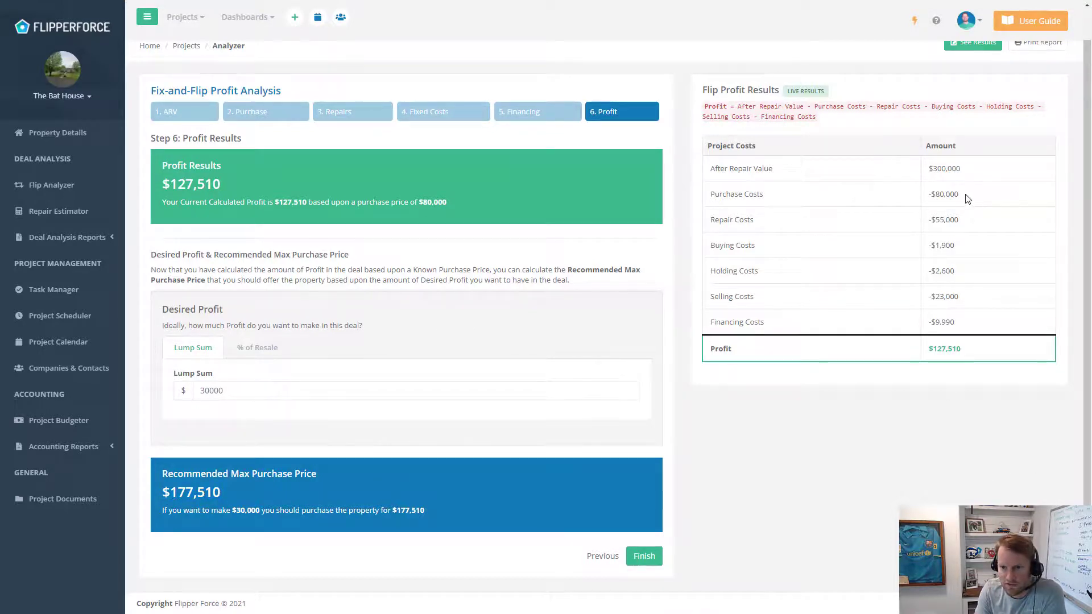
- Compare the Purchase Costs and Profit in the live results with the Recommended Max Purchase Price for the lump-sum profit
{"action": "left_click_drag", "start_coordinate": [967, 198], "coordinate": [917, 199]}
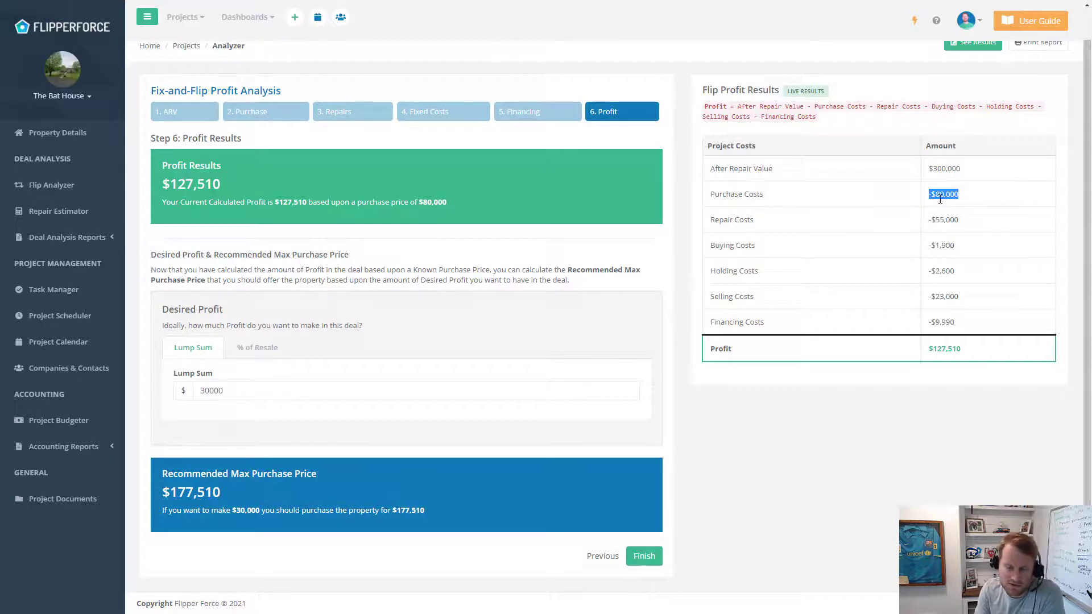
{"action": "left_click", "coordinate": [937, 349]}
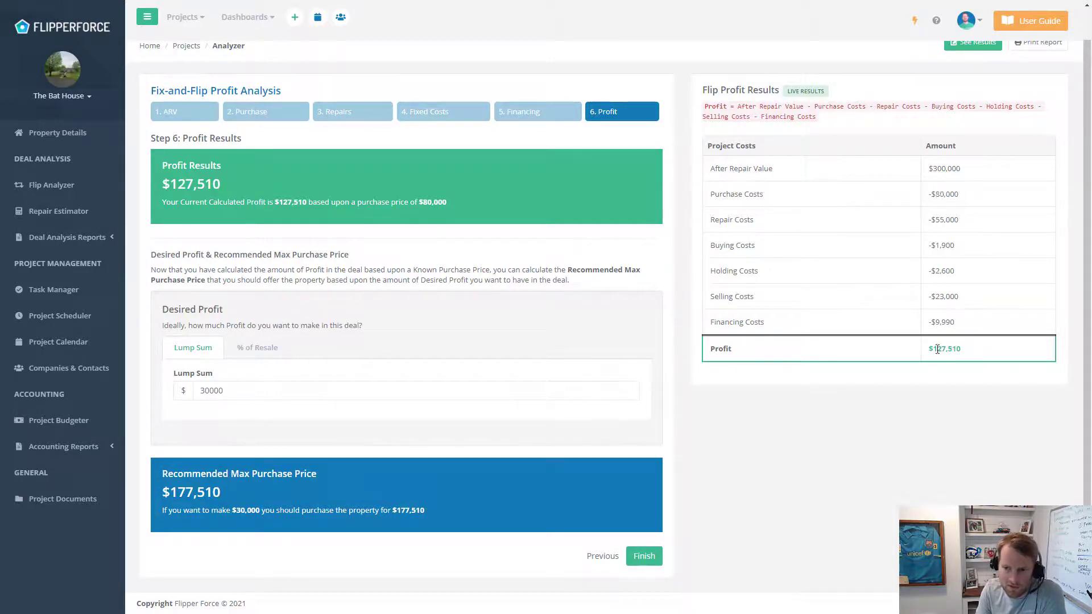
{"action": "double_click", "coordinate": [938, 350]}
{"action": "left_click", "coordinate": [933, 390]}
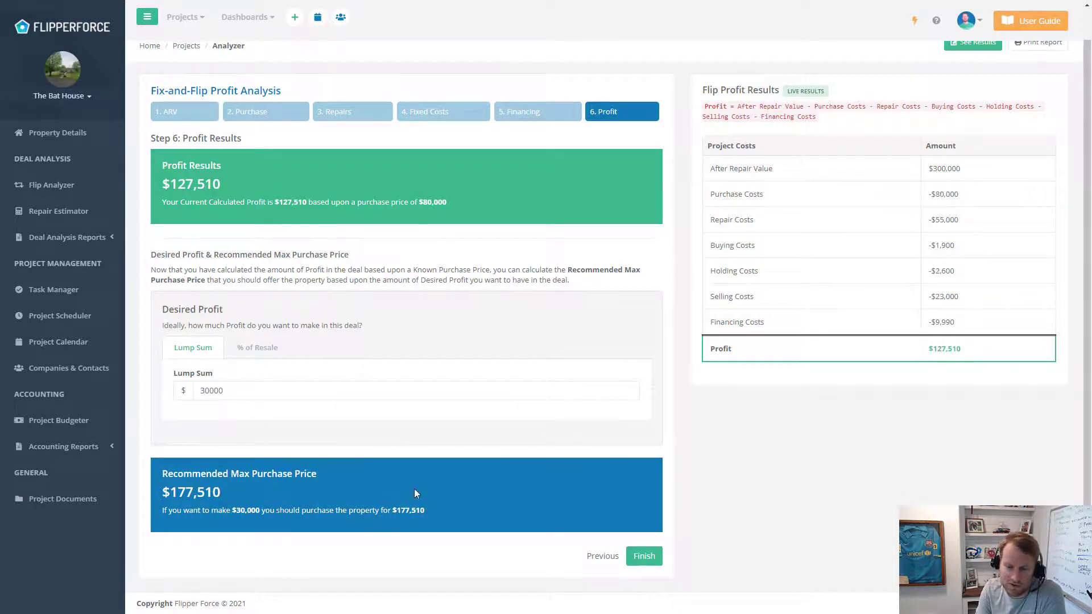
{"action": "left_click", "coordinate": [218, 392]}
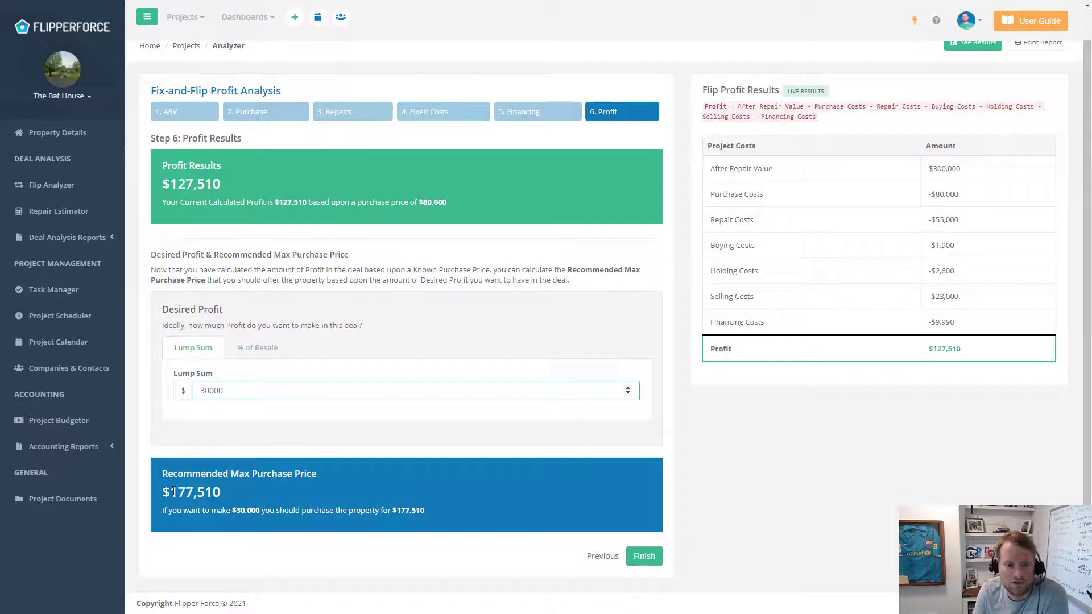
{"action": "left_click_drag", "start_coordinate": [174, 492], "coordinate": [212, 493]}
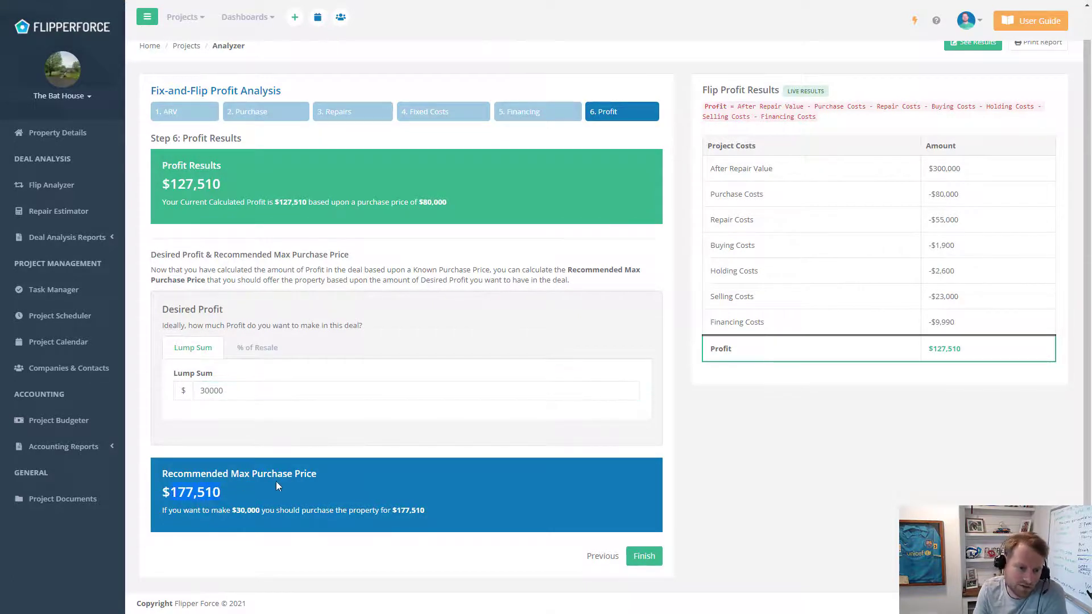
{"action": "left_click", "coordinate": [298, 454]}
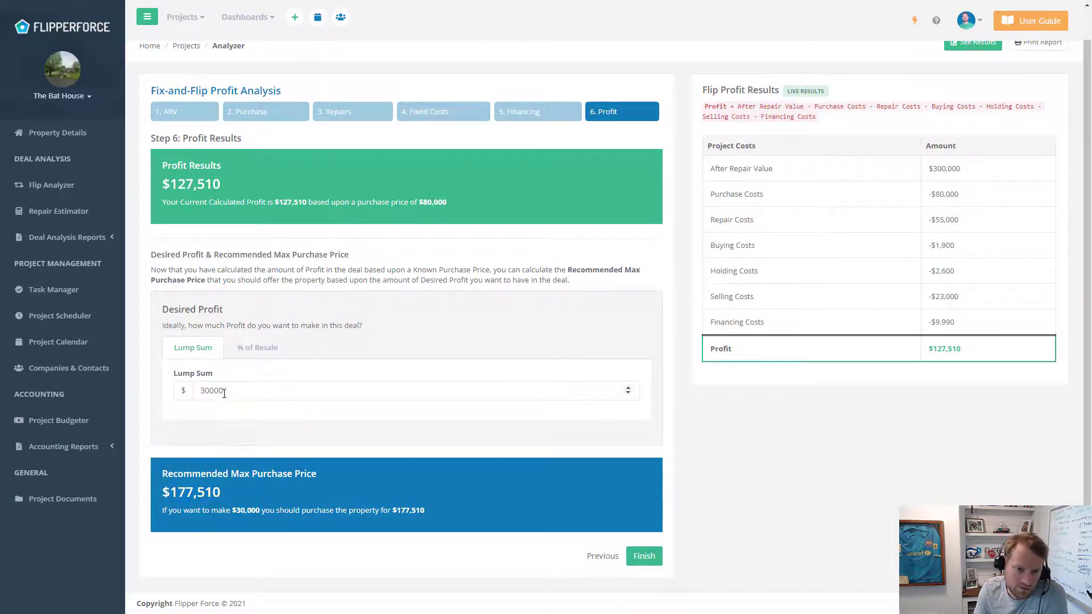
- Switch the Desired Profit back to % of Resale and check the resulting profit amount
{"action": "left_click", "coordinate": [259, 352]}
{"action": "left_click", "coordinate": [260, 390]}
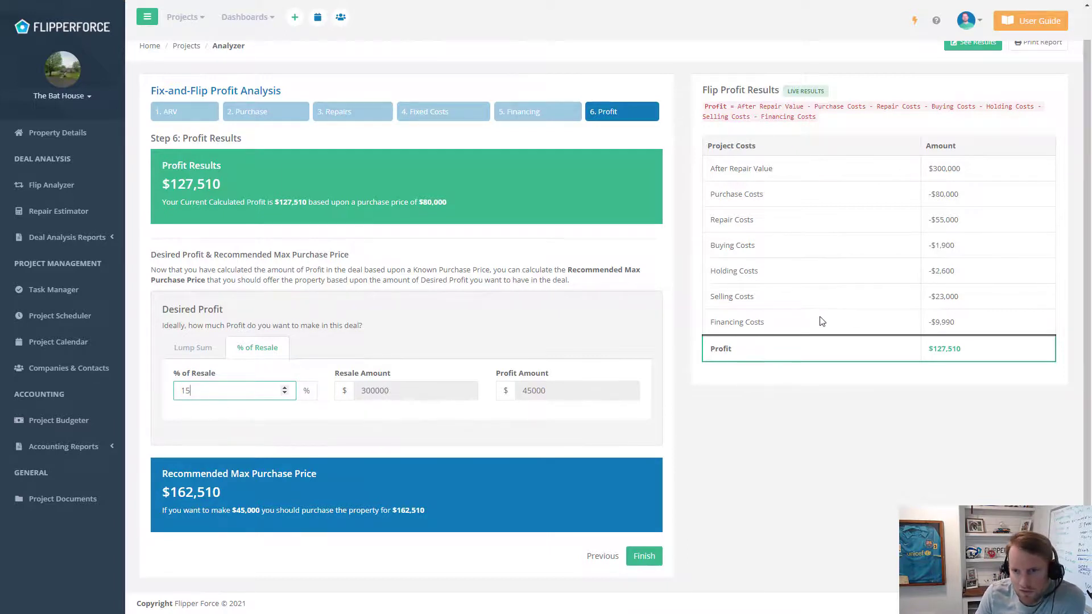
{"action": "left_click", "coordinate": [534, 425]}
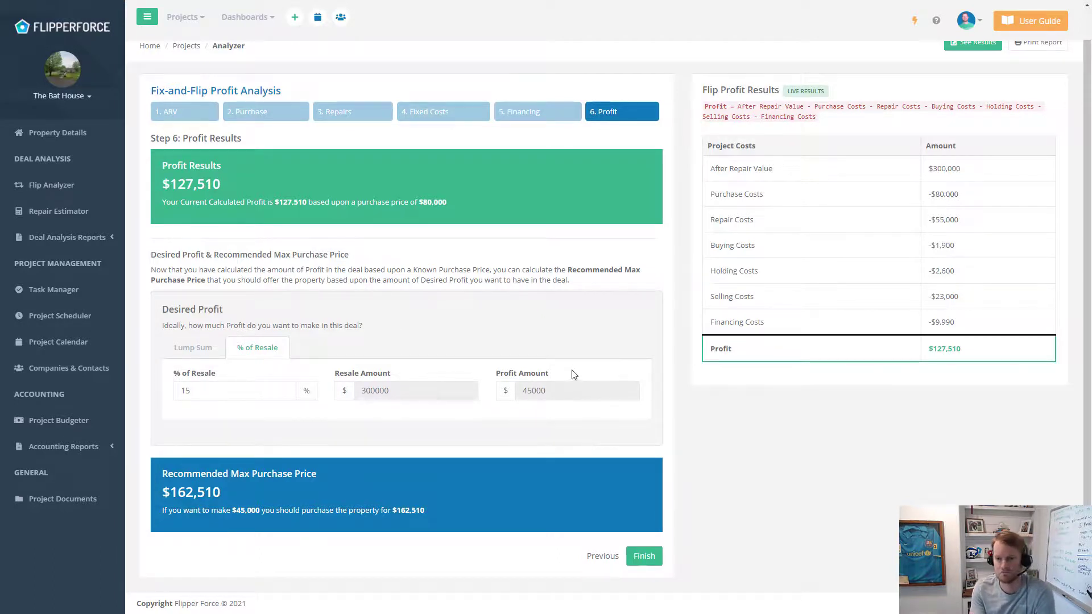
- Walk through the analysis steps in order, from ARV, Purchase, Repairs and Fixed Costs to Financing and Profit
{"action": "scroll", "coordinate": [605, 392], "scroll_direction": "up", "scroll_amount": 1}
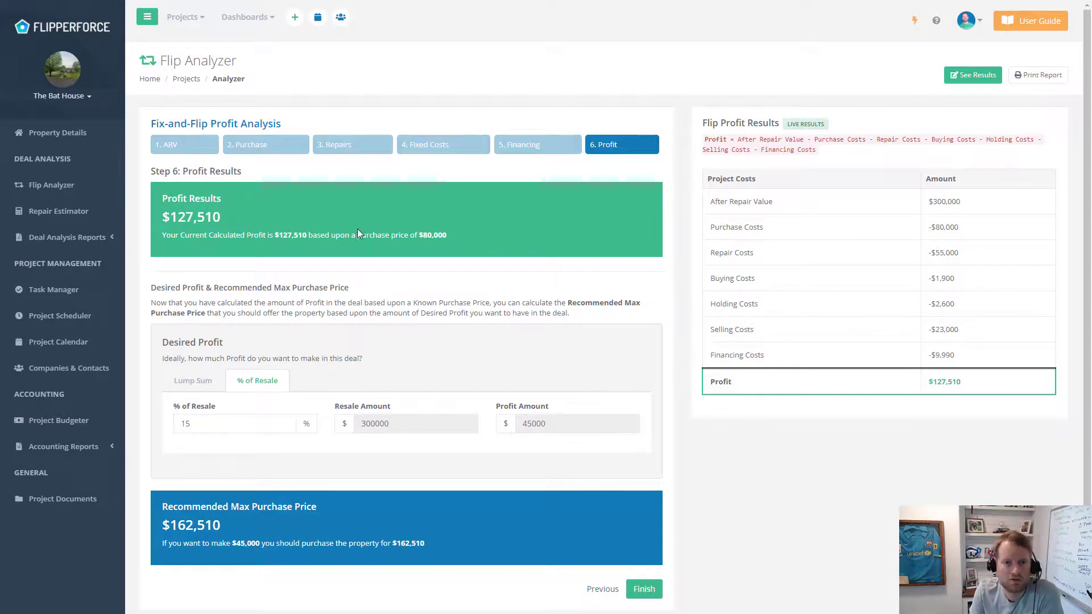
{"action": "left_click", "coordinate": [212, 149]}
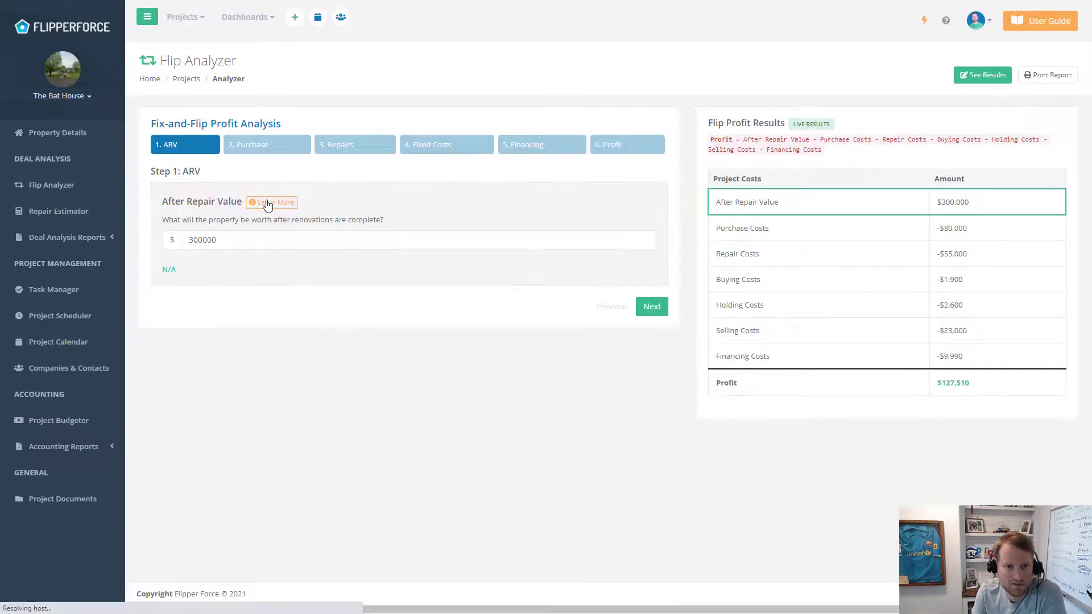
{"action": "left_click", "coordinate": [288, 148]}
{"action": "left_click", "coordinate": [364, 147]}
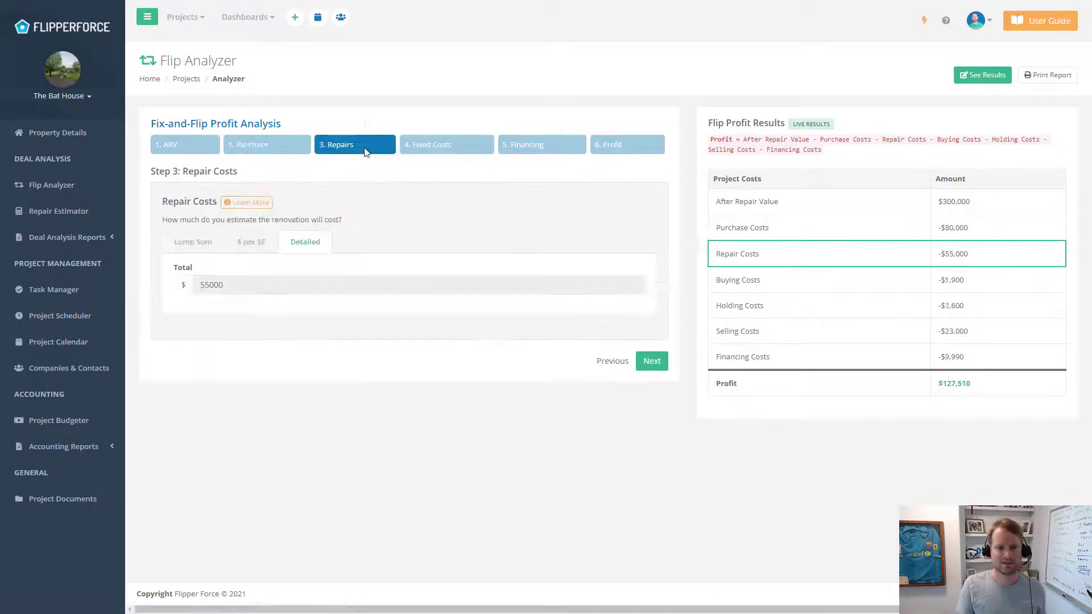
{"action": "left_click", "coordinate": [465, 155]}
{"action": "left_click", "coordinate": [571, 146]}
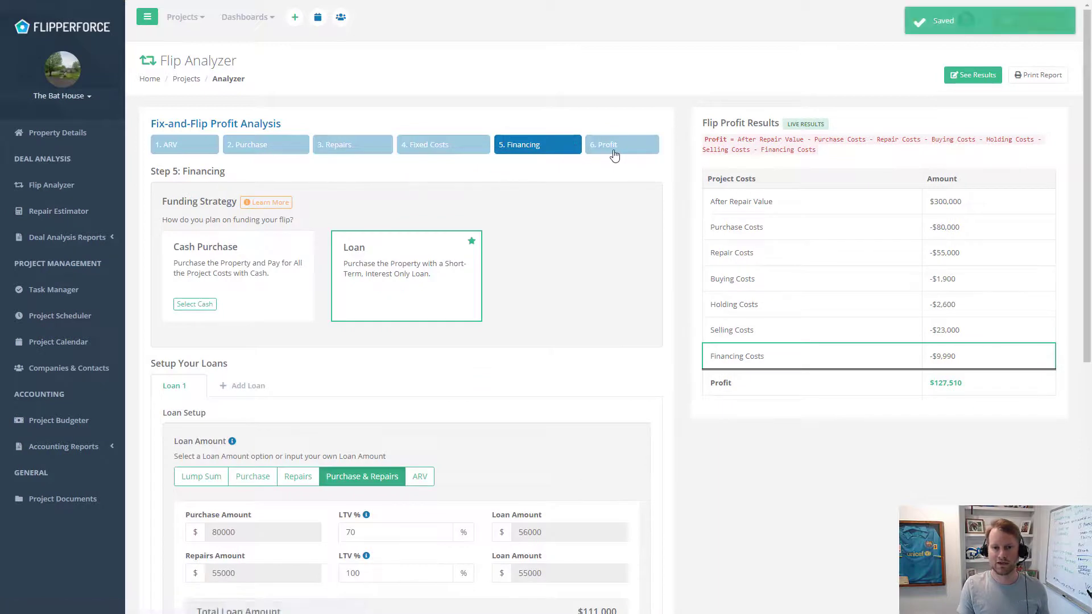
{"action": "left_click", "coordinate": [614, 149]}
- Review the purchase price, the detailed repair costs and the fixed buying, holding and selling costs
{"action": "left_click", "coordinate": [286, 146]}
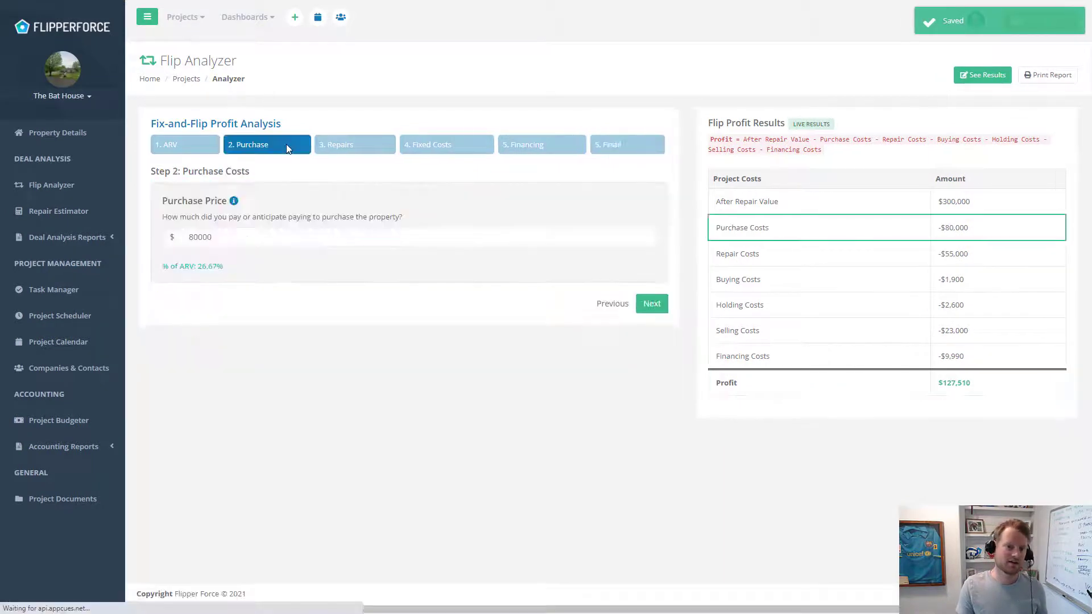
{"action": "left_click", "coordinate": [352, 149]}
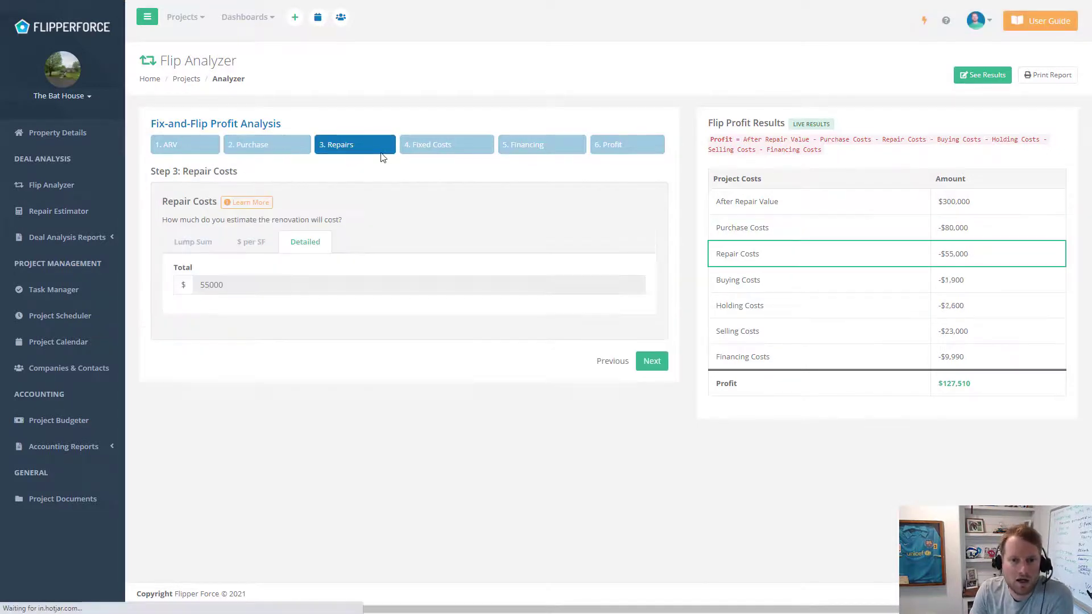
{"action": "left_click", "coordinate": [441, 149]}
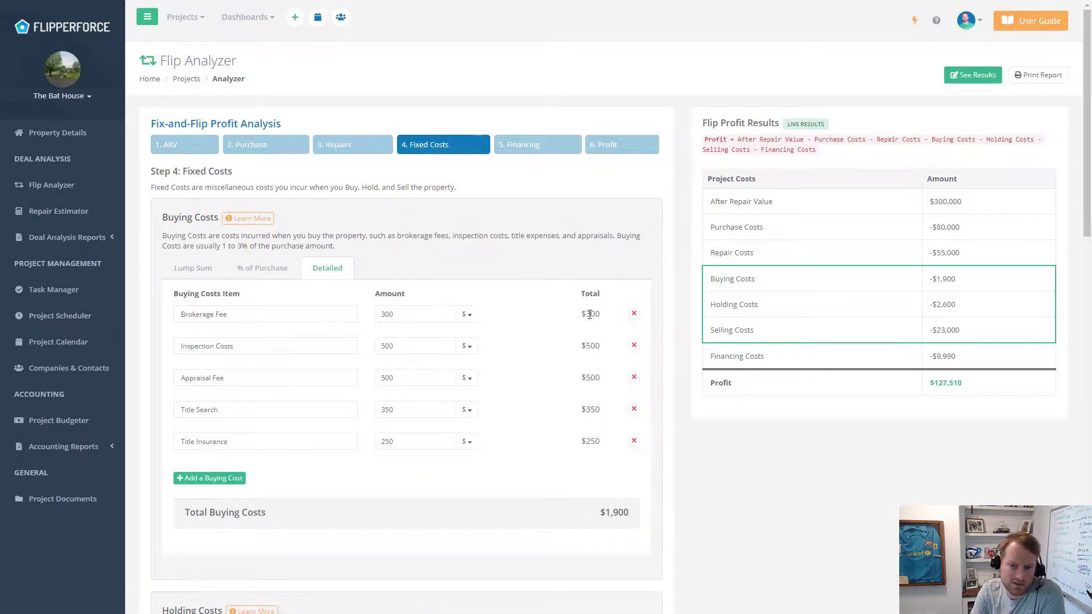
{"action": "scroll", "coordinate": [552, 329], "scroll_direction": "down", "scroll_amount": 1}
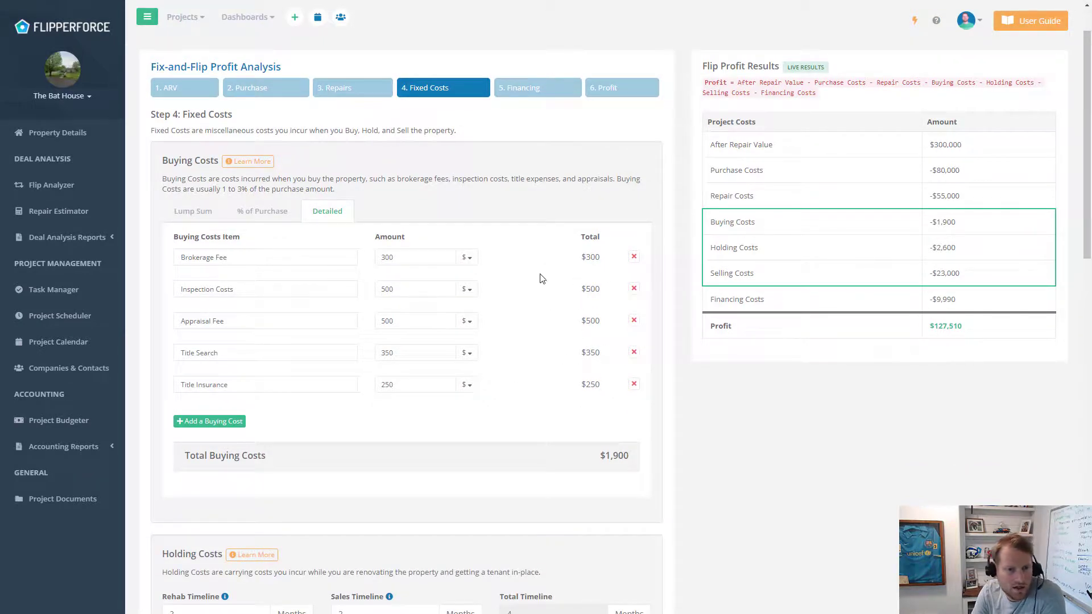
{"action": "scroll", "coordinate": [542, 281], "scroll_direction": "down", "scroll_amount": 4}
{"action": "scroll", "coordinate": [545, 291], "scroll_direction": "up", "scroll_amount": 3}
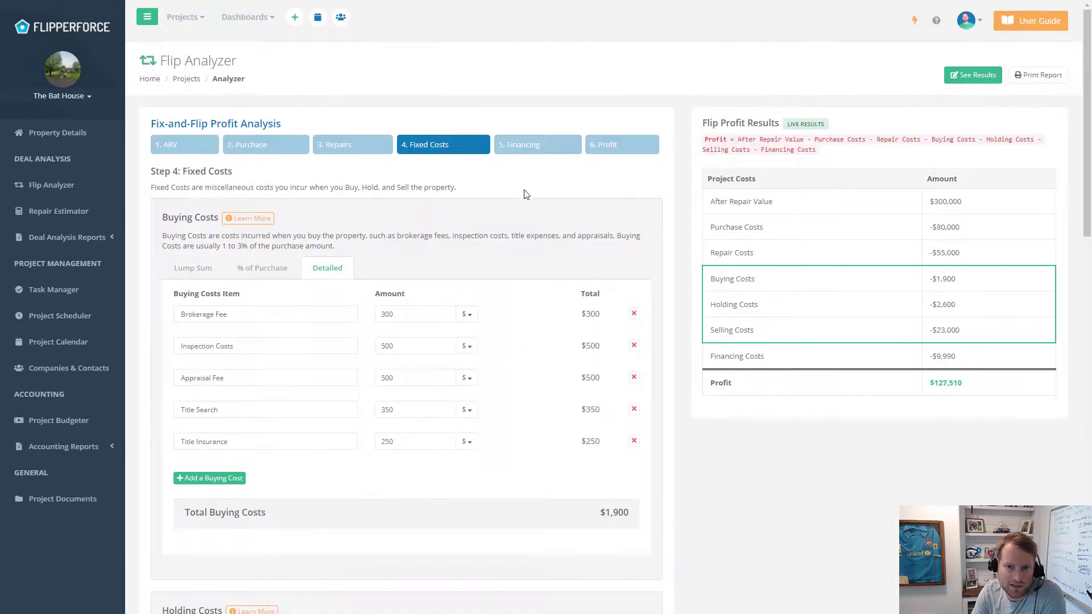
- Review the Financing step's funding strategy, loan amount setup, loan terms and total financing cost
{"action": "left_click", "coordinate": [531, 149]}
{"action": "scroll", "coordinate": [455, 341], "scroll_direction": "down", "scroll_amount": 2}
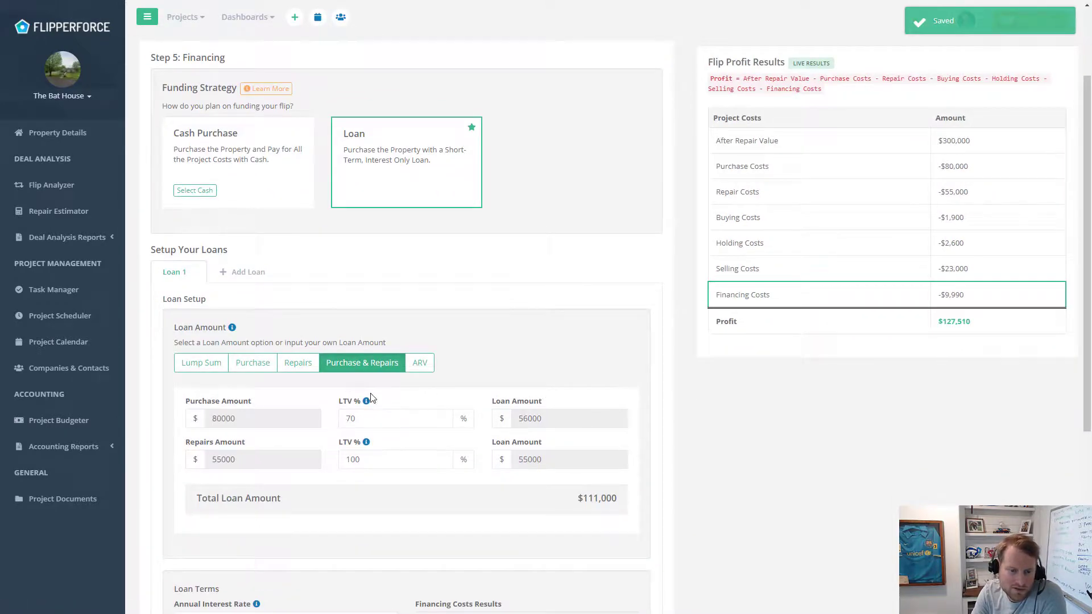
{"action": "scroll", "coordinate": [419, 349], "scroll_direction": "down", "scroll_amount": 2}
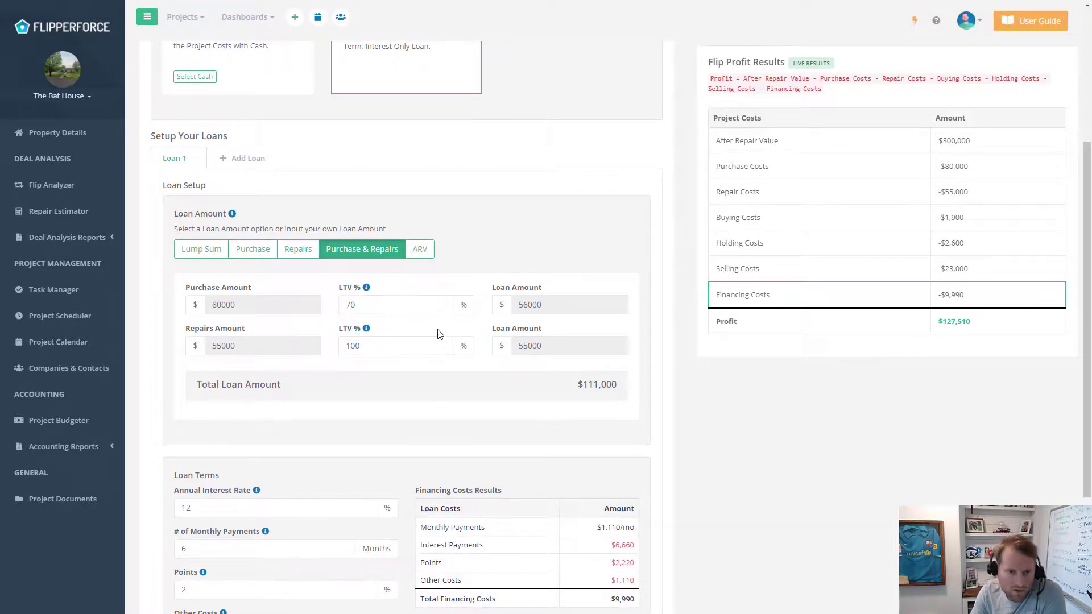
{"action": "scroll", "coordinate": [457, 369], "scroll_direction": "down", "scroll_amount": 2}
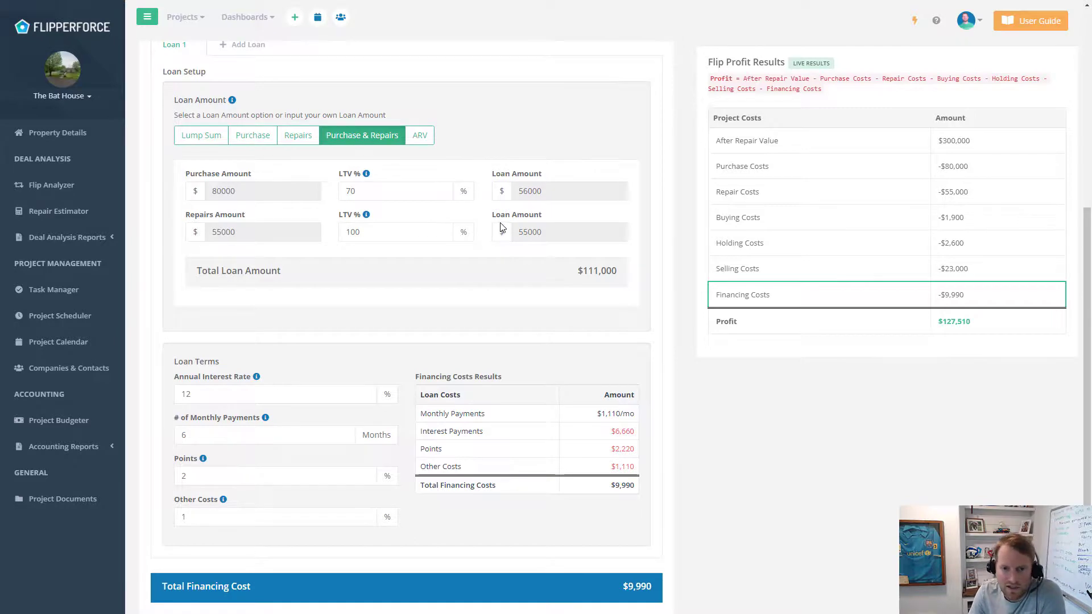
{"action": "scroll", "coordinate": [503, 222], "scroll_direction": "up", "scroll_amount": 6}
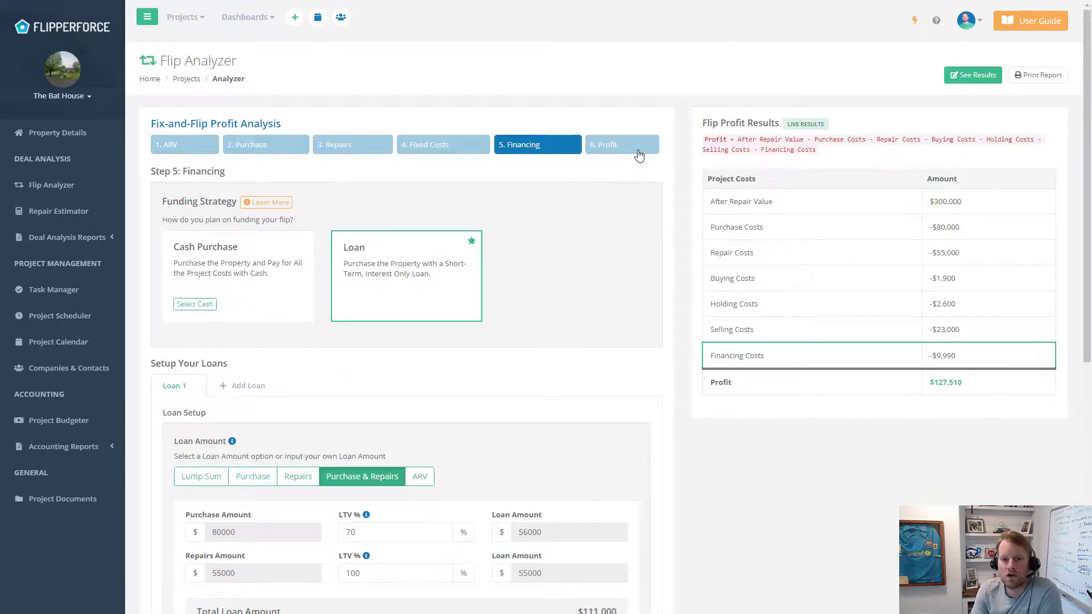
- Return to the Profit step and finish the analysis to open its results page
{"action": "left_click", "coordinate": [639, 149]}
{"action": "scroll", "coordinate": [676, 455], "scroll_direction": "down", "scroll_amount": 1}
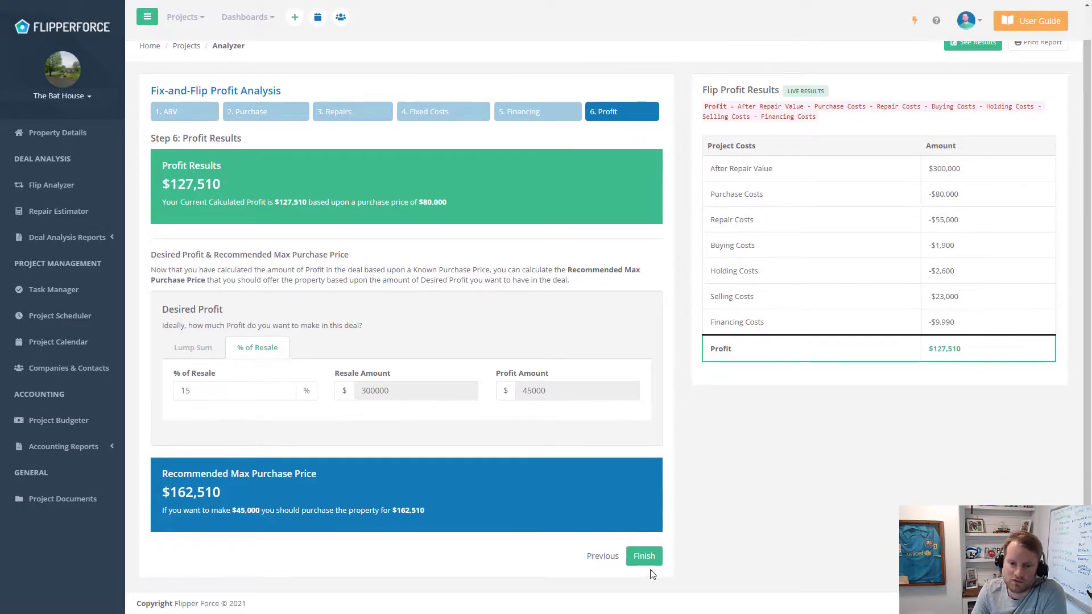
{"action": "scroll", "coordinate": [652, 566], "scroll_direction": "up", "scroll_amount": 1}
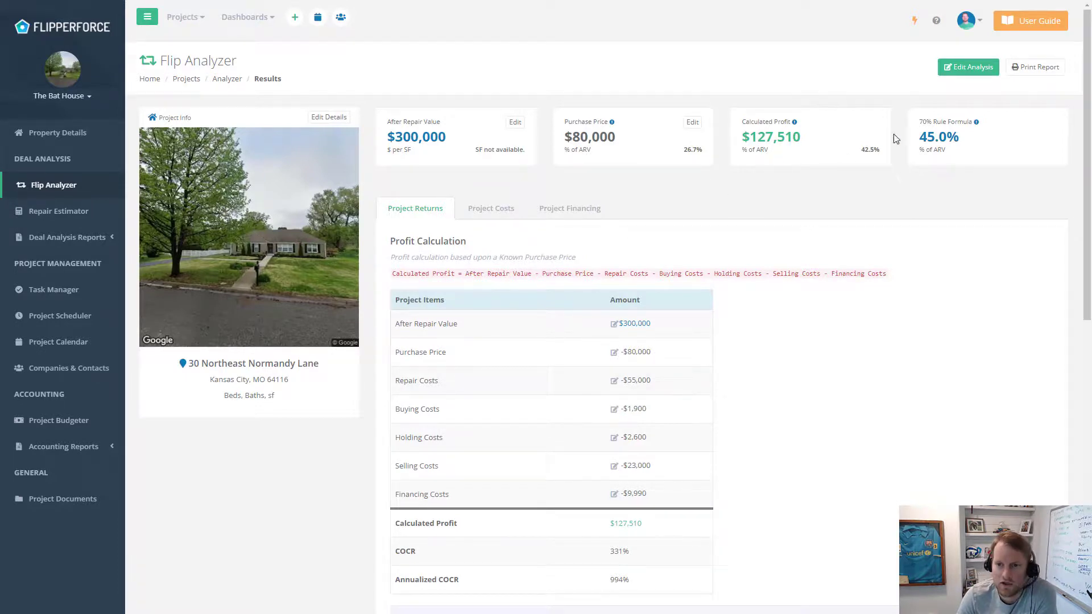
- Reopen the analysis for editing and examine the Financing step's Purchase & Repairs loan amounts, loan terms and financing costs
{"action": "left_click", "coordinate": [969, 67]}
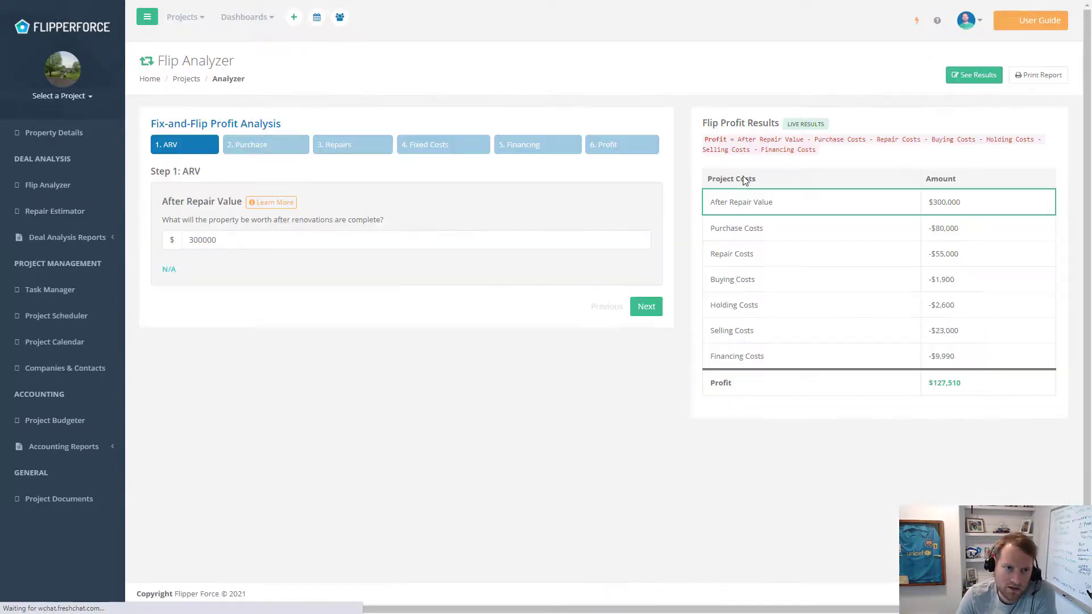
{"action": "left_click", "coordinate": [531, 146]}
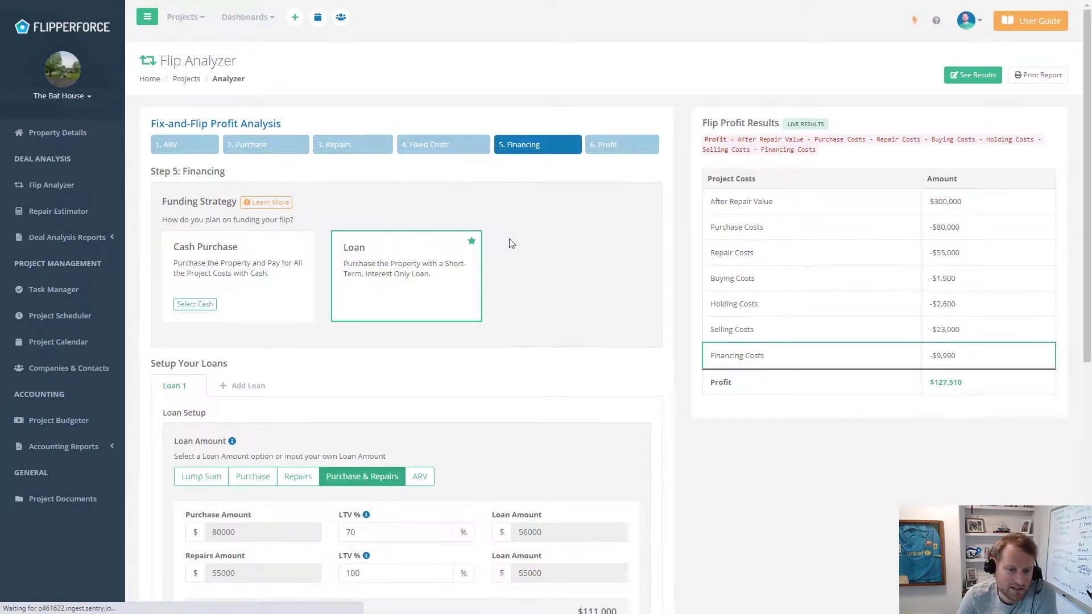
{"action": "scroll", "coordinate": [494, 285], "scroll_direction": "down", "scroll_amount": 1}
{"action": "scroll", "coordinate": [483, 324], "scroll_direction": "down", "scroll_amount": 5}
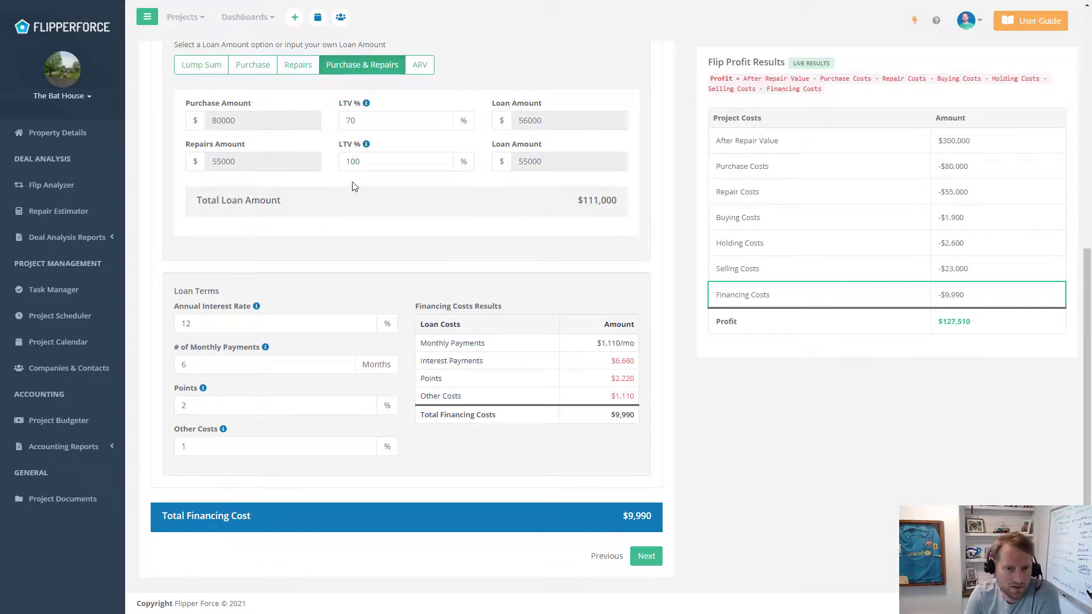
{"action": "scroll", "coordinate": [364, 193], "scroll_direction": "up", "scroll_amount": 1}
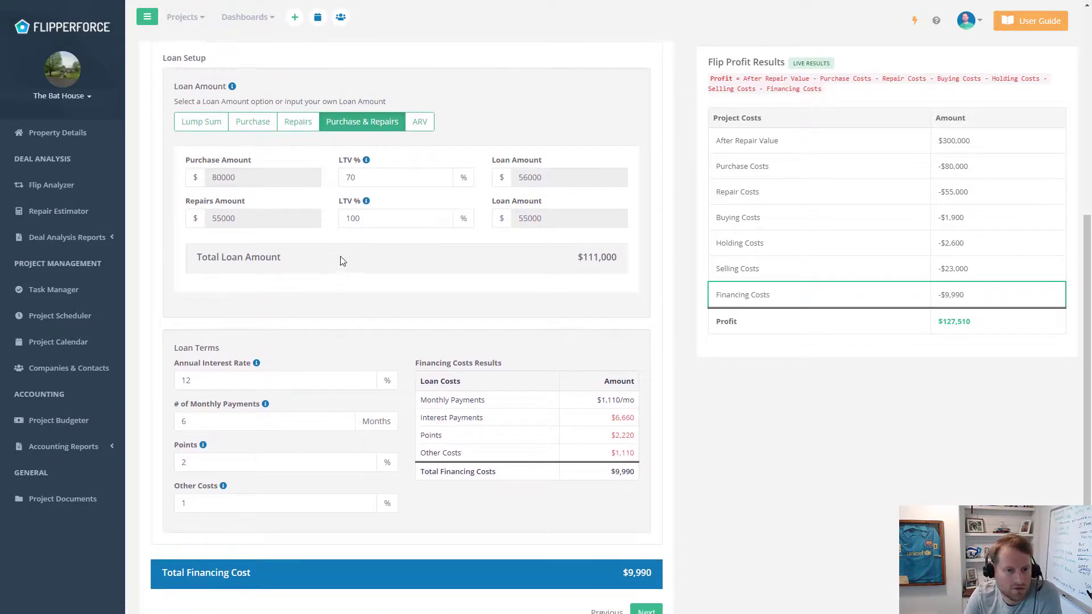
{"action": "scroll", "coordinate": [352, 262], "scroll_direction": "up", "scroll_amount": 1}
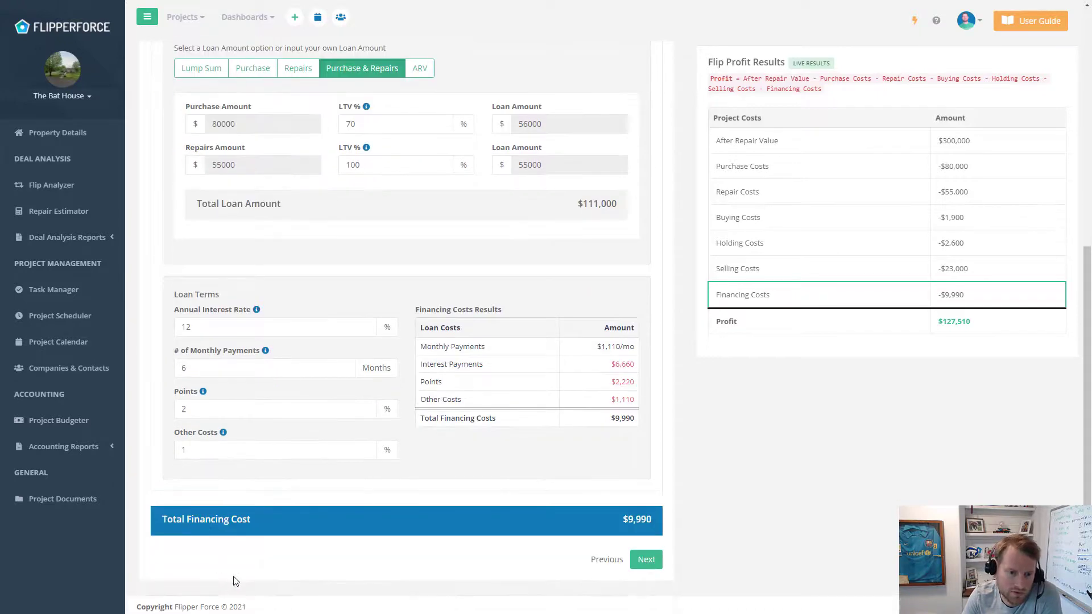
{"action": "scroll", "coordinate": [219, 579], "scroll_direction": "down", "scroll_amount": 2}
{"action": "scroll", "coordinate": [264, 499], "scroll_direction": "up", "scroll_amount": 3}
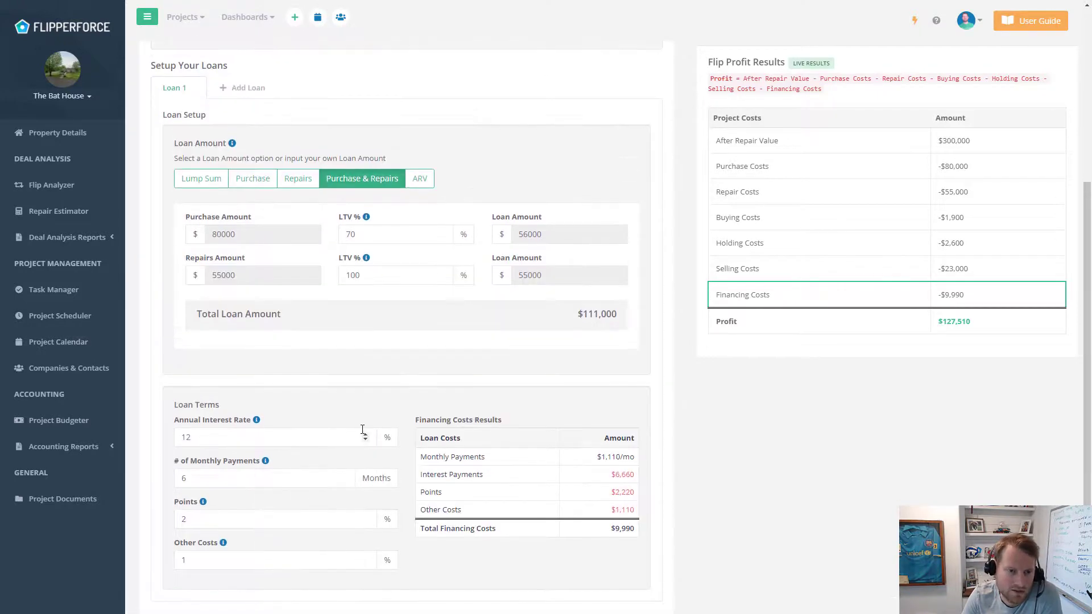
{"action": "scroll", "coordinate": [375, 452], "scroll_direction": "down", "scroll_amount": 1}
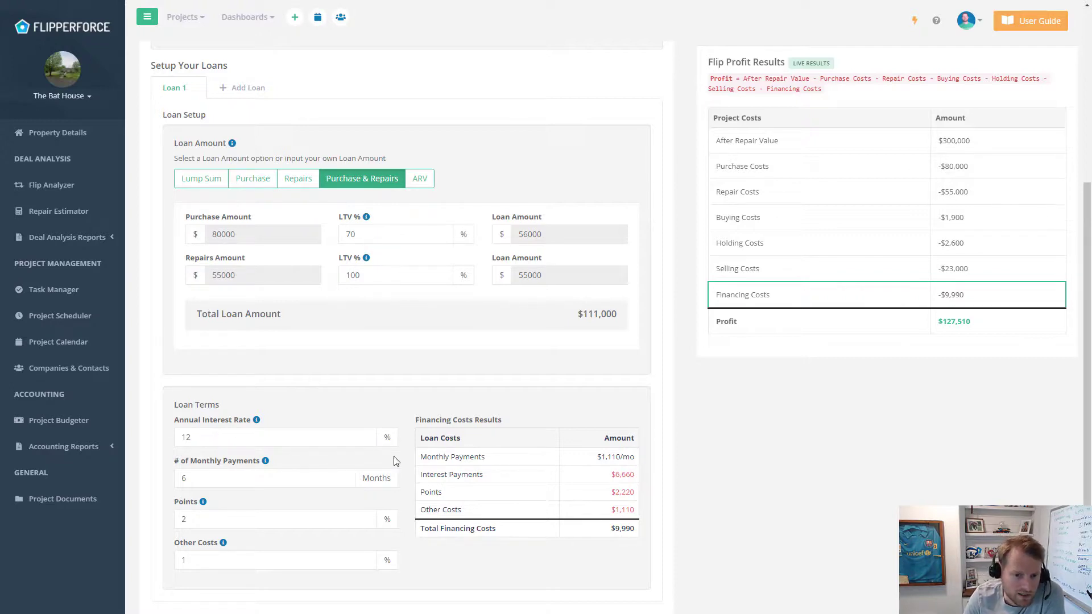
- Check the Financing step's loan terms and total financing cost against its funding strategy and the live profit results
{"action": "scroll", "coordinate": [398, 455], "scroll_direction": "down", "scroll_amount": 1}
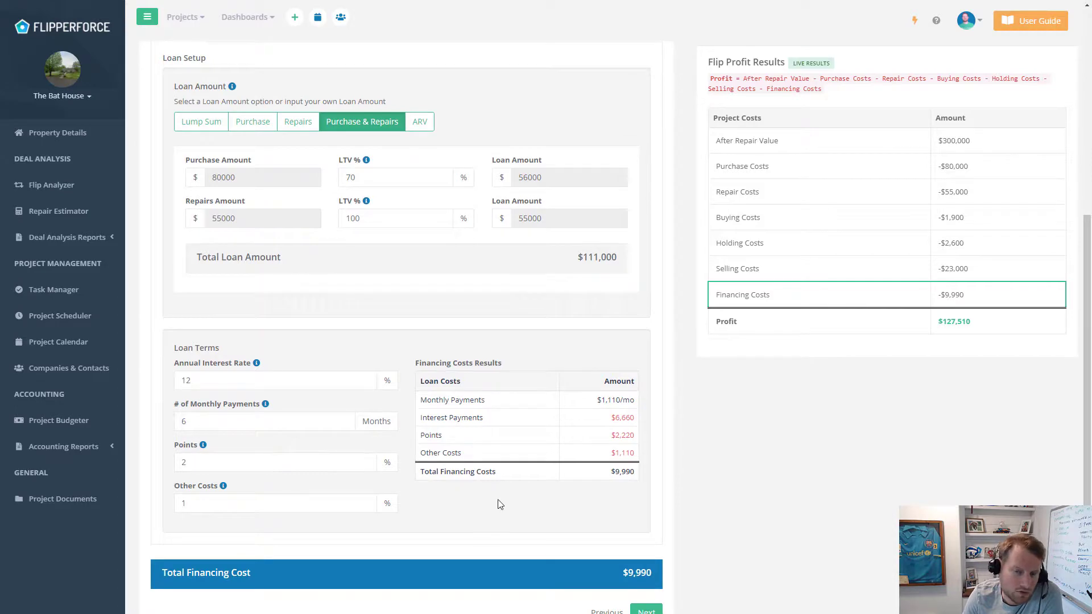
{"action": "scroll", "coordinate": [500, 504], "scroll_direction": "up", "scroll_amount": 6}
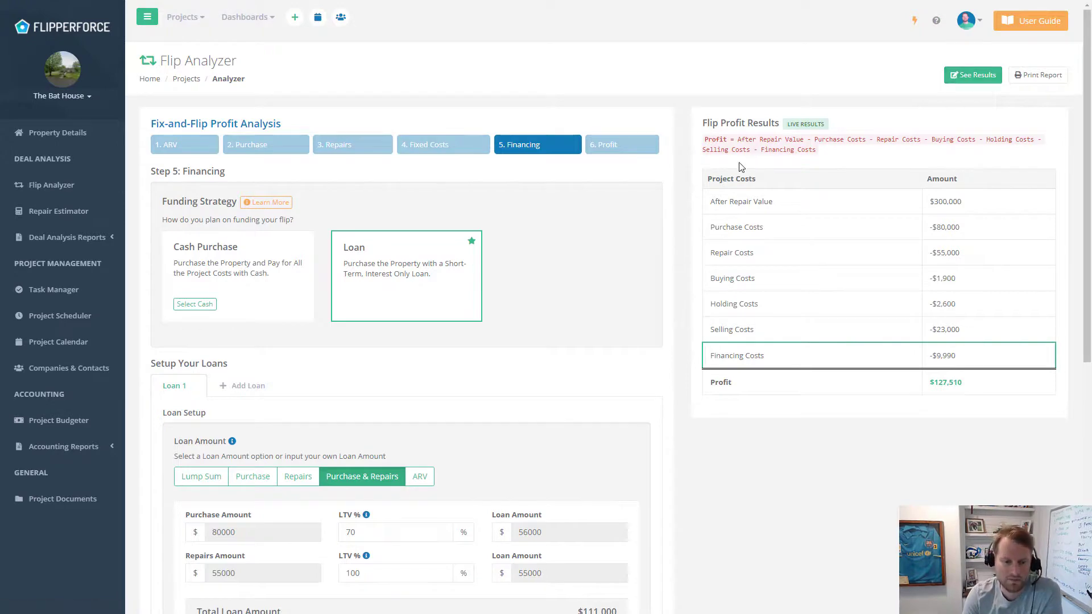
{"action": "scroll", "coordinate": [735, 163], "scroll_direction": "down", "scroll_amount": 2}
{"action": "scroll", "coordinate": [735, 163], "scroll_direction": "down", "scroll_amount": 3}
{"action": "scroll", "coordinate": [692, 151], "scroll_direction": "up", "scroll_amount": 5}
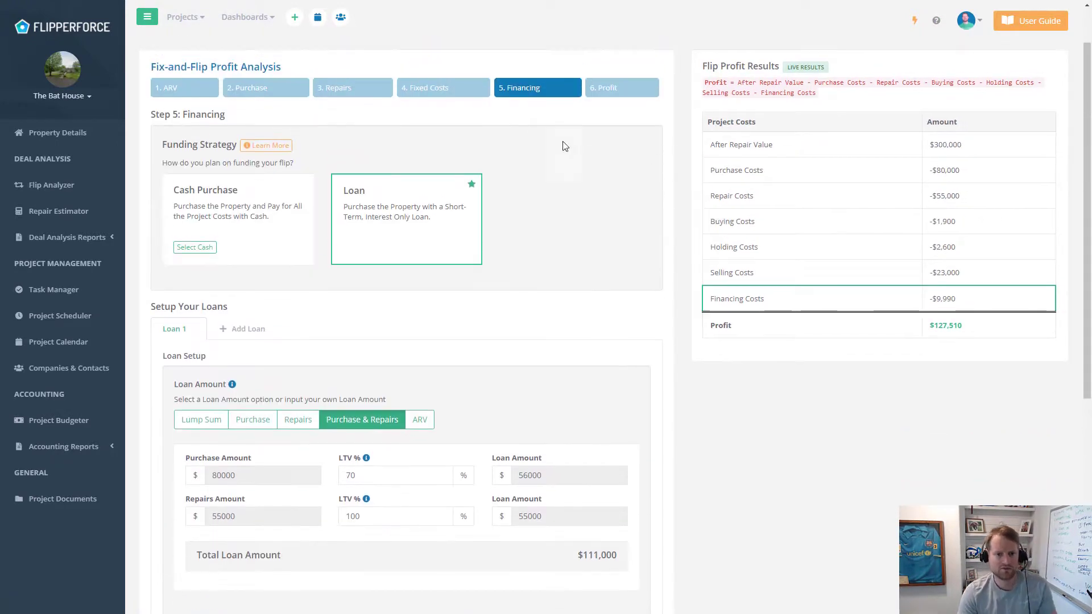
- Go to the Fixed Costs step and review the detailed buying, holding and selling cost items and their totals
{"action": "left_click", "coordinate": [467, 93]}
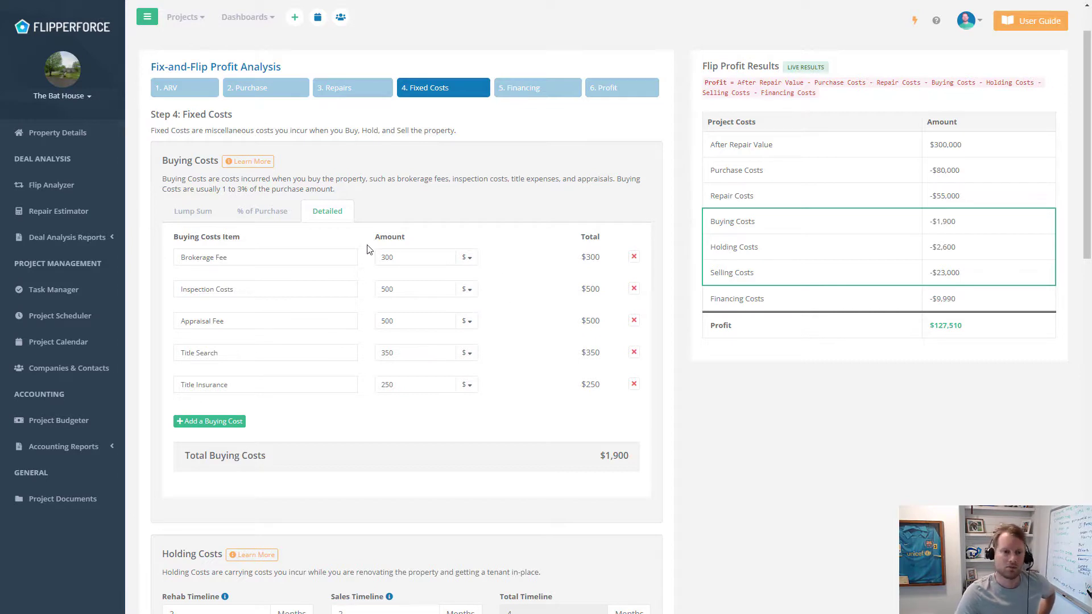
{"action": "scroll", "coordinate": [367, 251], "scroll_direction": "down", "scroll_amount": 1}
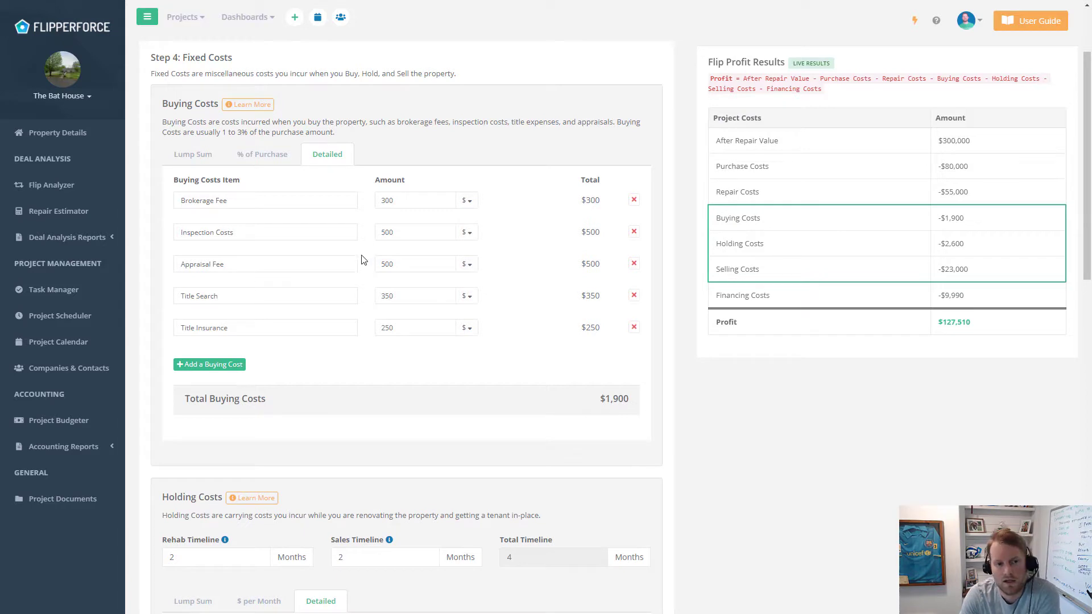
{"action": "scroll", "coordinate": [368, 258], "scroll_direction": "down", "scroll_amount": 1}
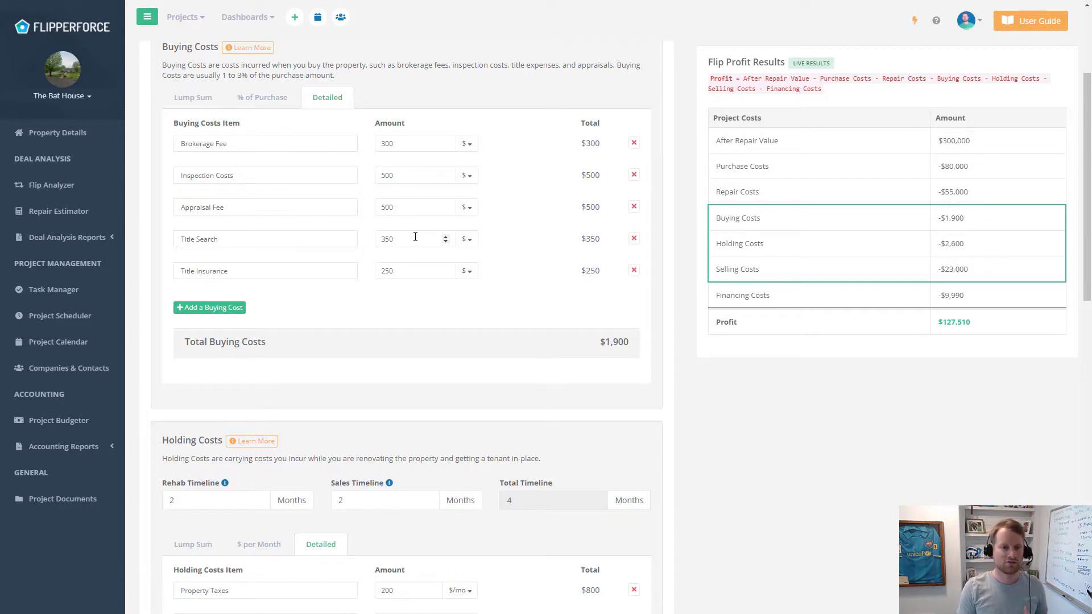
{"action": "scroll", "coordinate": [527, 319], "scroll_direction": "down", "scroll_amount": 5}
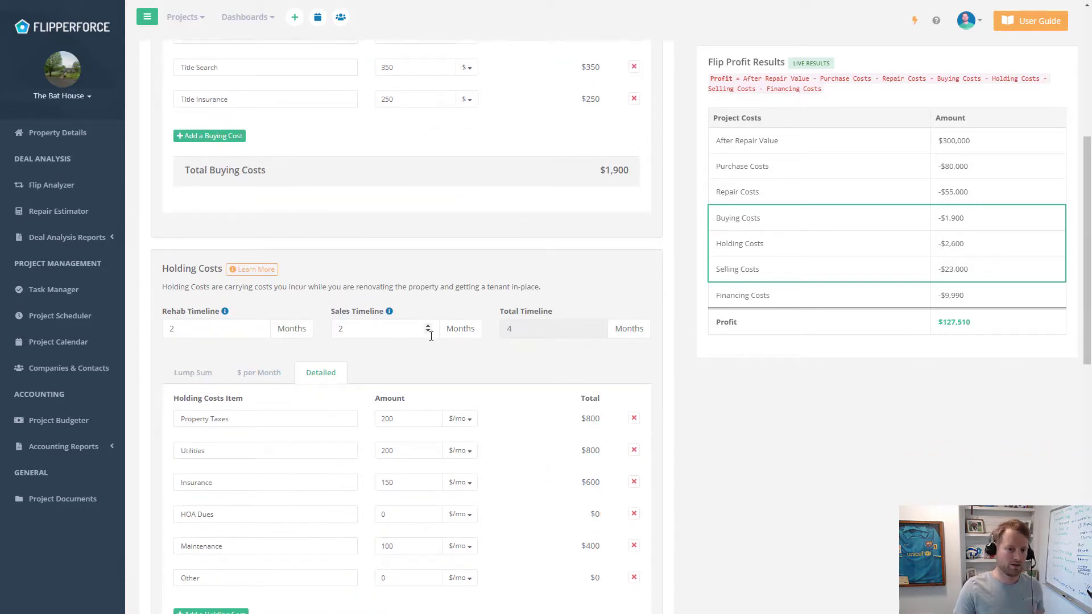
{"action": "scroll", "coordinate": [519, 359], "scroll_direction": "down", "scroll_amount": 3}
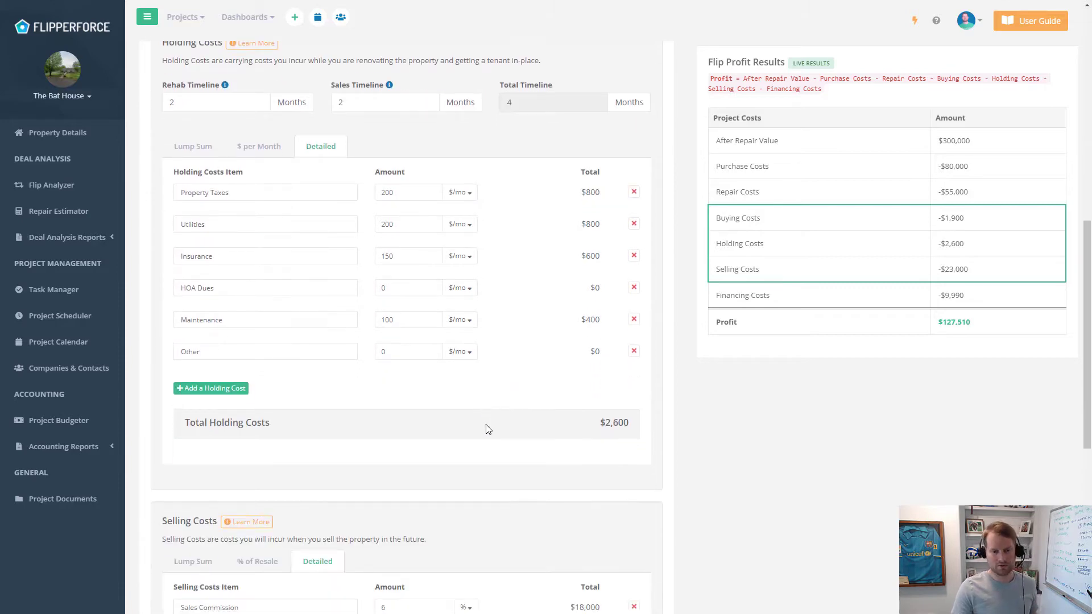
{"action": "scroll", "coordinate": [480, 431], "scroll_direction": "down", "scroll_amount": 5}
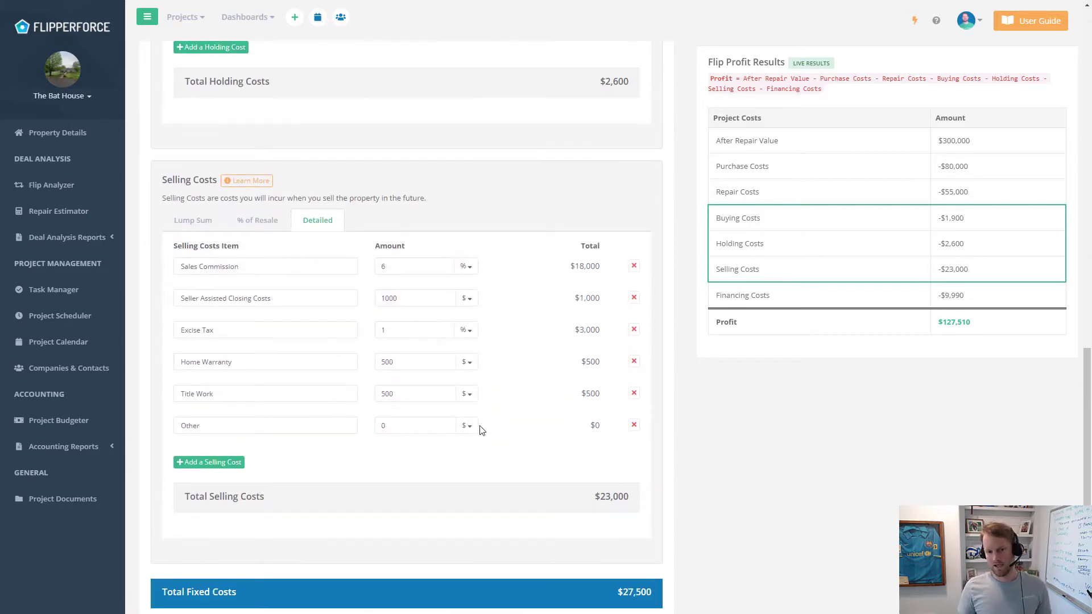
{"action": "scroll", "coordinate": [534, 395], "scroll_direction": "up", "scroll_amount": 10}
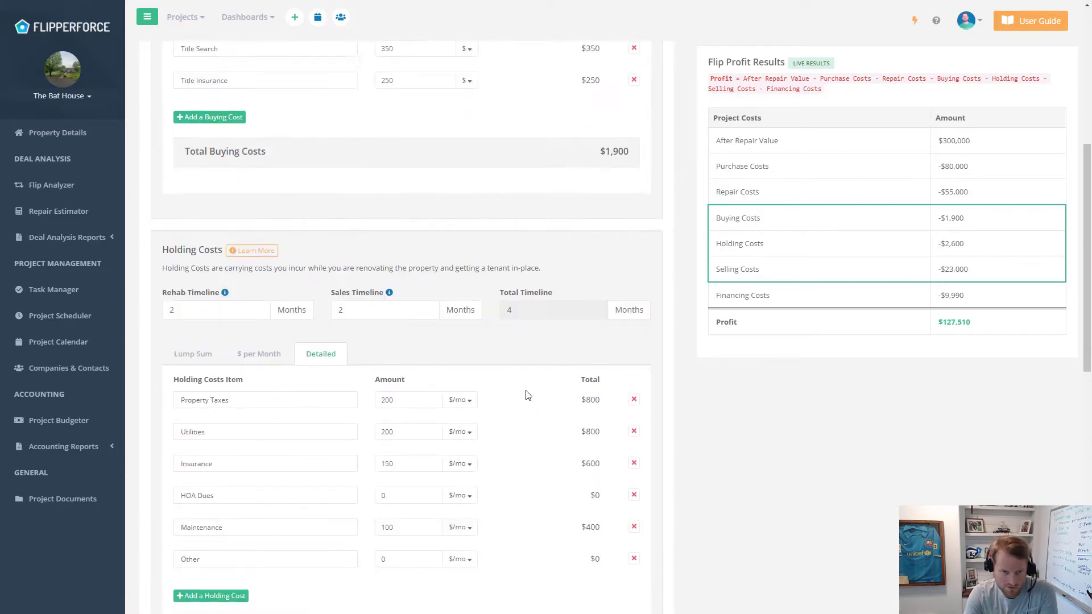
{"action": "scroll", "coordinate": [528, 396], "scroll_direction": "up", "scroll_amount": 5}
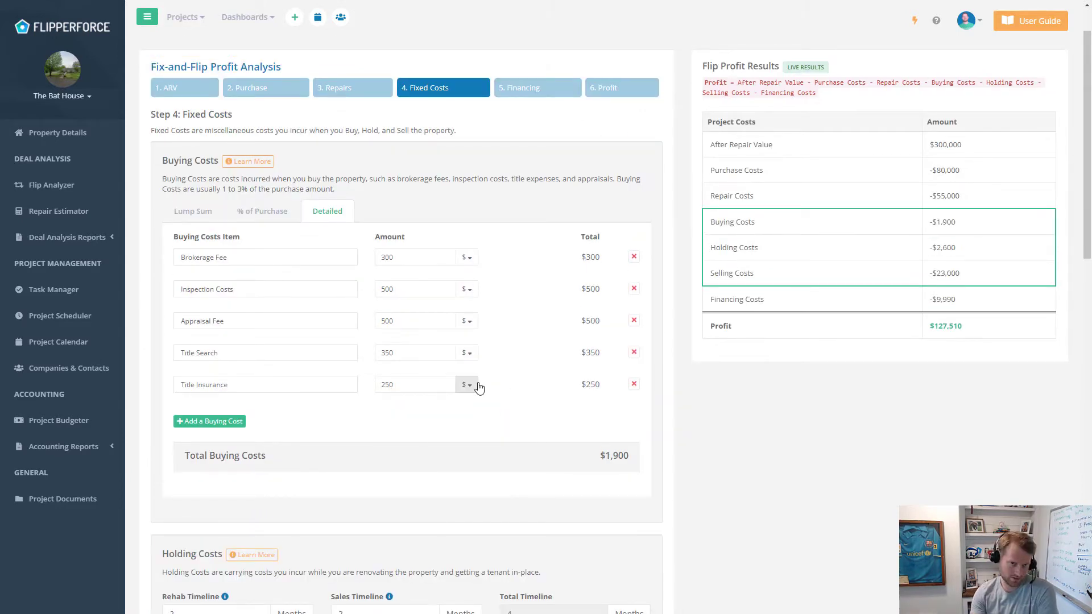
- Return to the analysis's ARV step and expand the list of deal analysis reports
{"action": "scroll", "coordinate": [275, 134], "scroll_direction": "up", "scroll_amount": 1}
{"action": "left_click", "coordinate": [192, 152]}
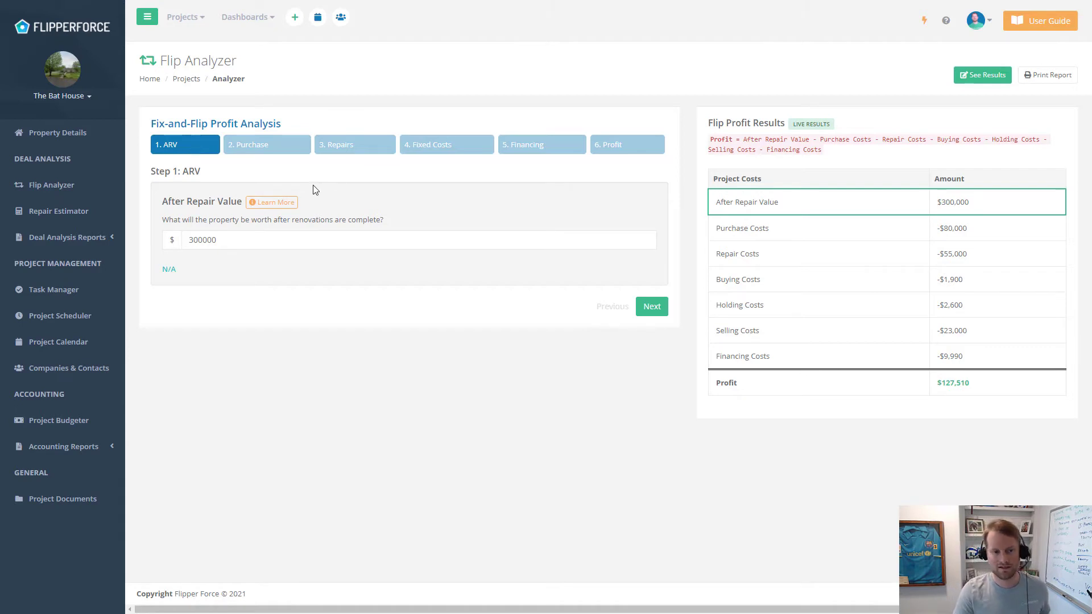
{"action": "left_click", "coordinate": [106, 244]}
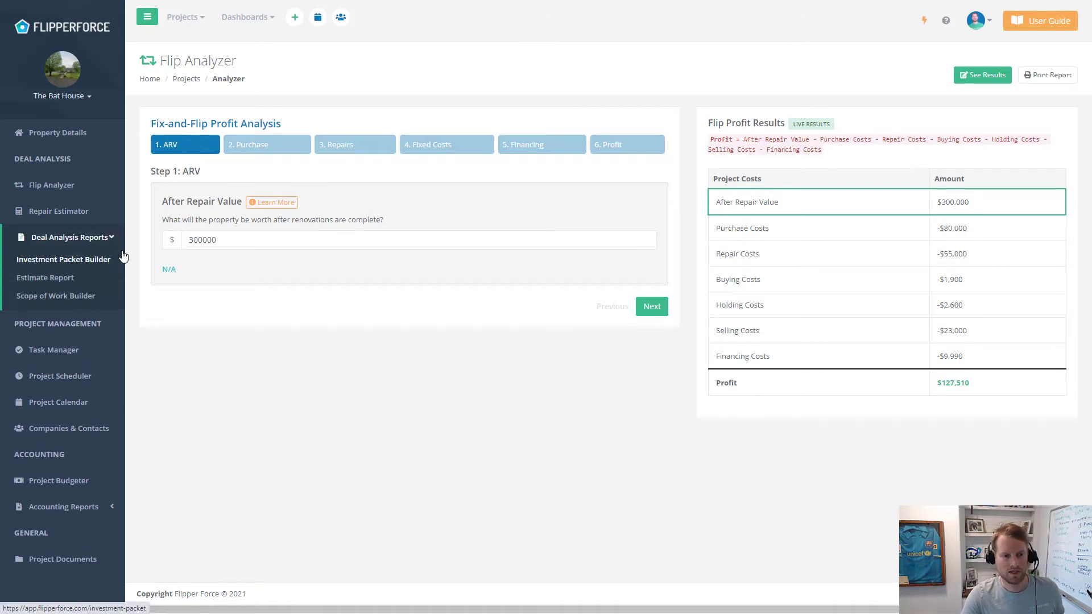